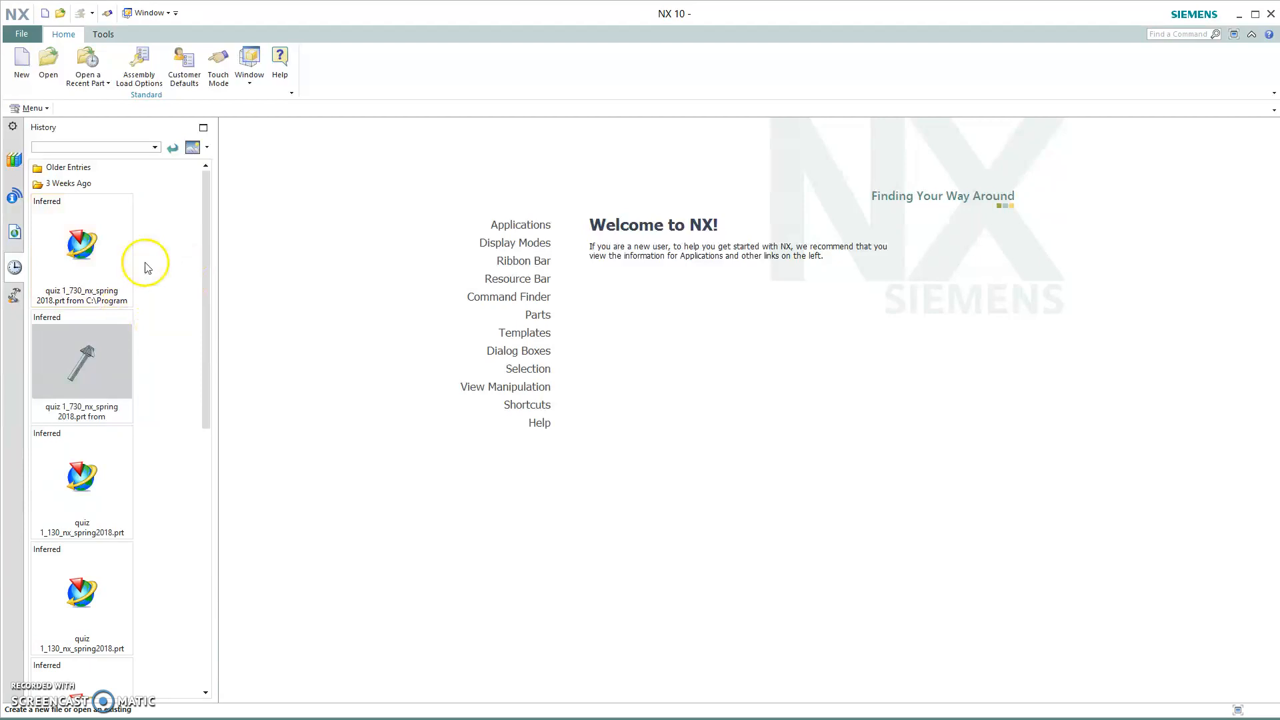
{"action": "scroll", "coordinate": [142, 277], "scroll_direction": "down", "scroll_amount": 10}
{"action": "scroll", "coordinate": [131, 362], "scroll_direction": "up", "scroll_amount": 6}
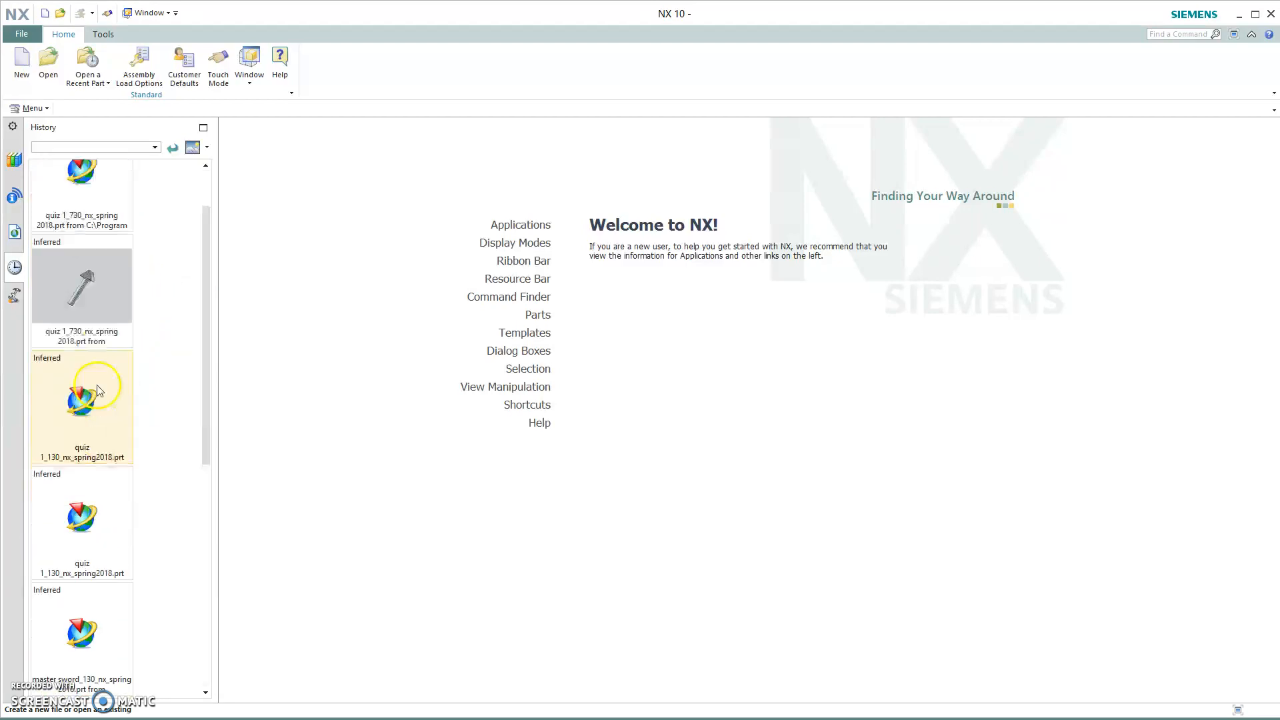
{"action": "scroll", "coordinate": [137, 242], "scroll_direction": "up", "scroll_amount": 3}
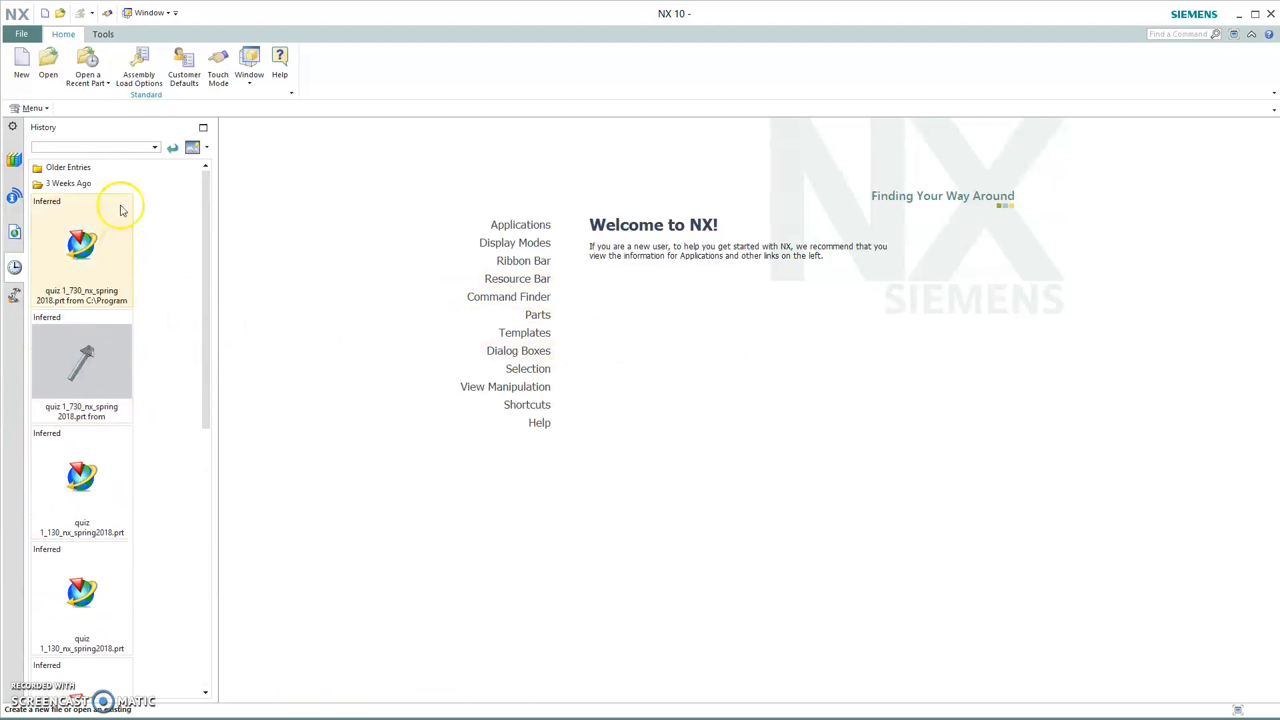
{"action": "left_click_drag", "start_coordinate": [202, 327], "coordinate": [194, 248]}
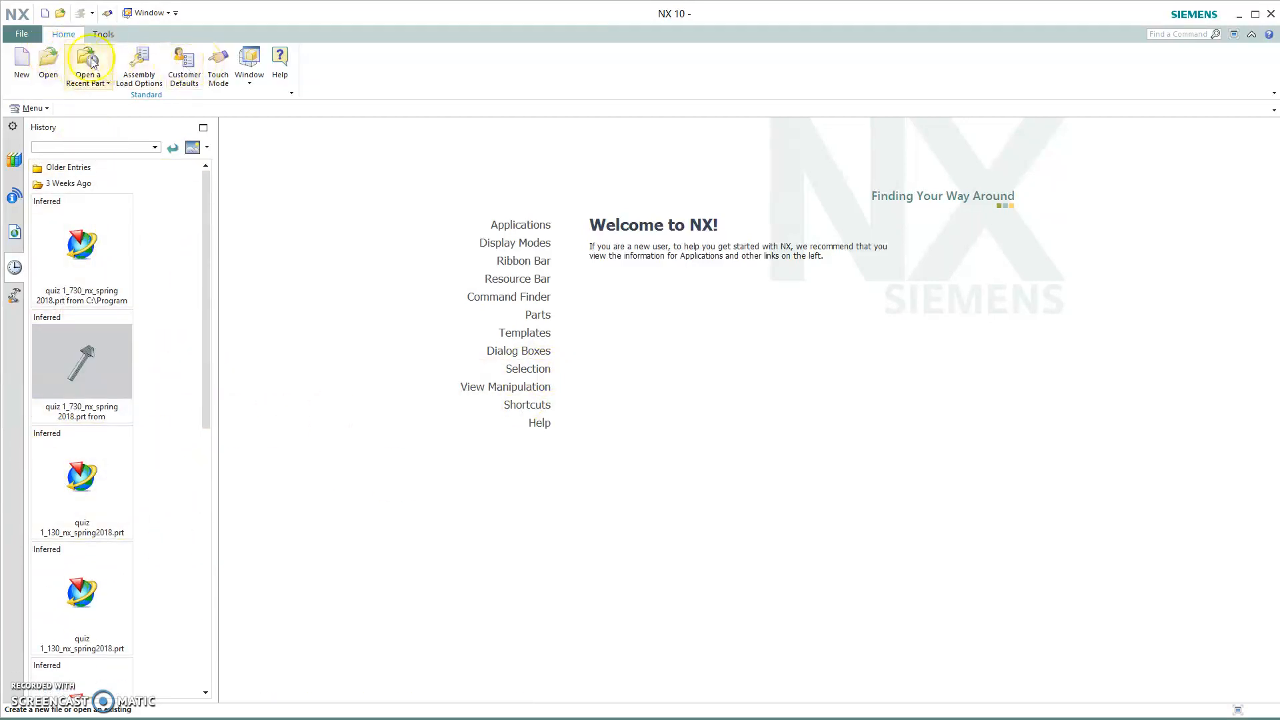
Browse the Downloads folder for existing part files to open, and leave the file selection without opening any.
{"action": "left_click", "coordinate": [56, 61]}
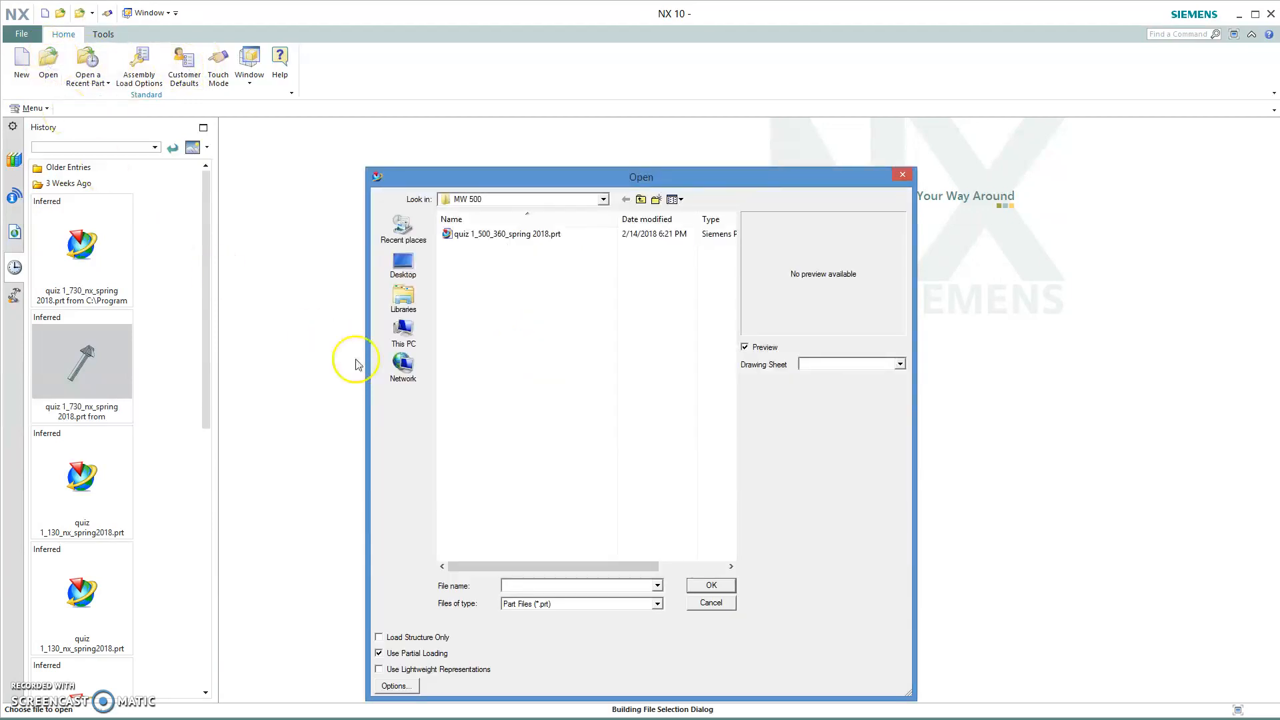
{"action": "left_click", "coordinate": [402, 341]}
{"action": "double_click", "coordinate": [527, 288]}
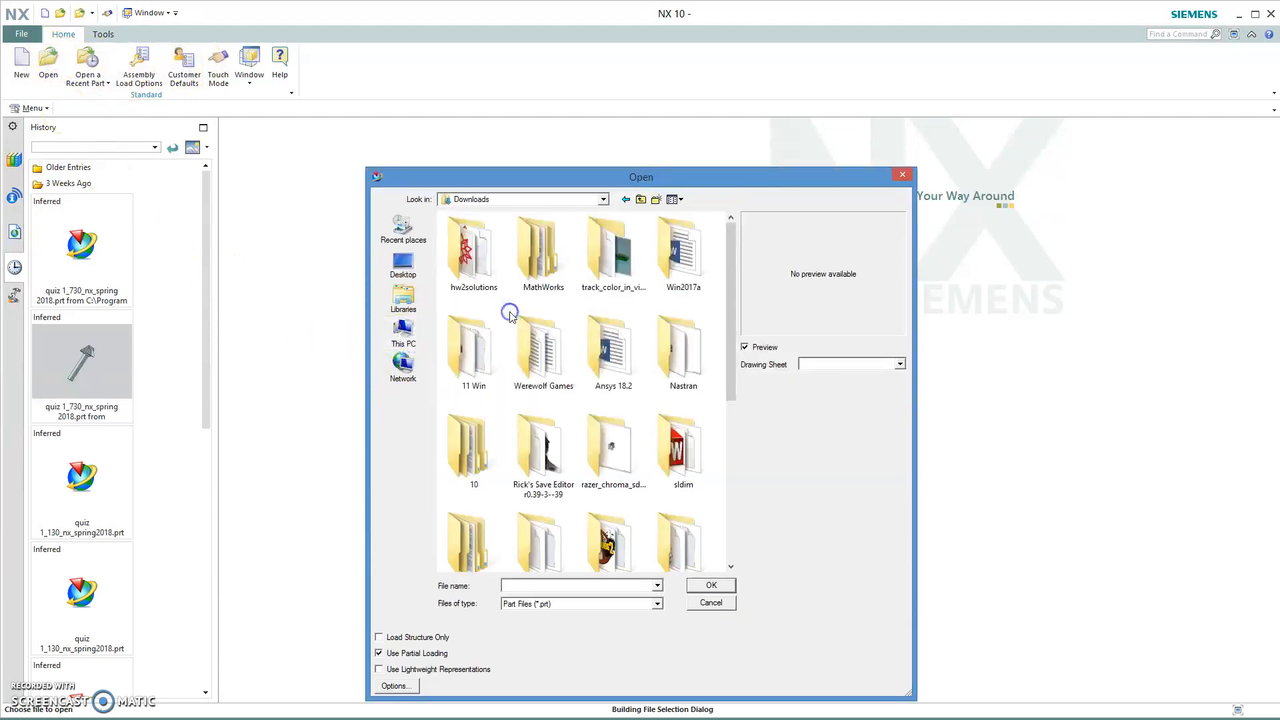
{"action": "scroll", "coordinate": [570, 437], "scroll_direction": "down", "scroll_amount": 4}
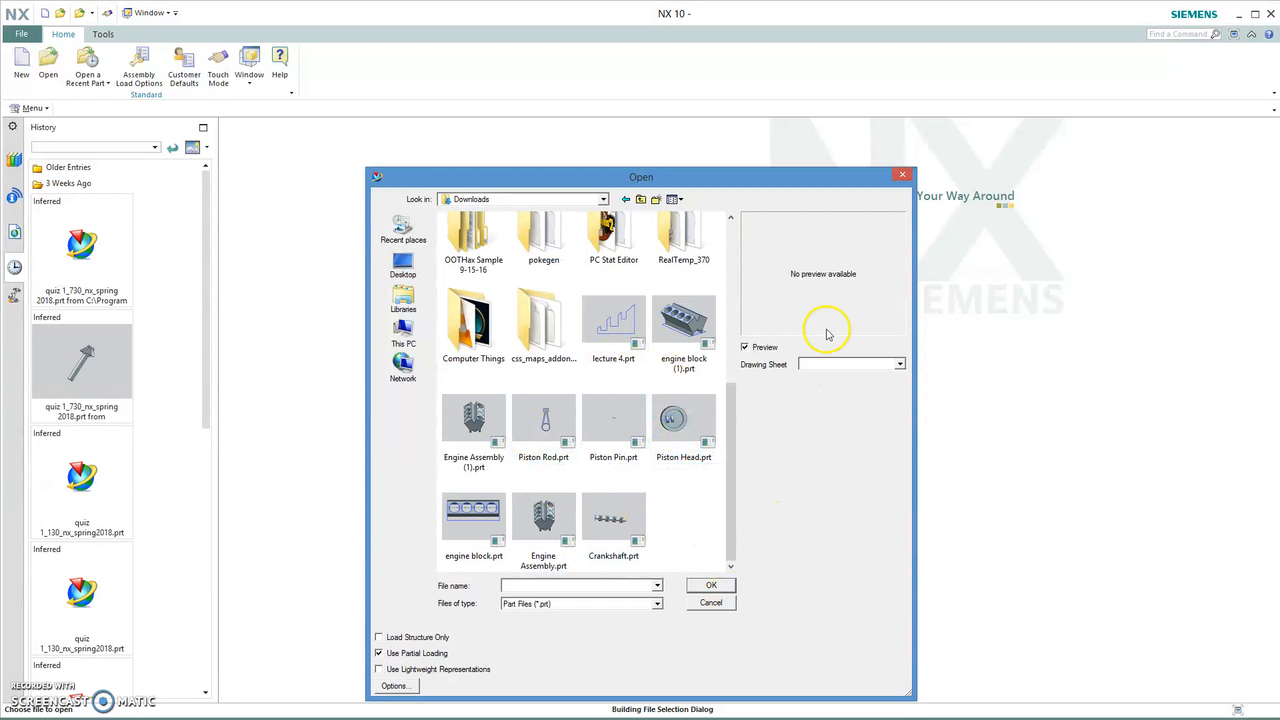
{"action": "left_click", "coordinate": [902, 174]}
Switch to File Explorer, look through This PC and the part files in Downloads such as engine block.prt, and close the window.
{"action": "left_click", "coordinate": [40, 718]}
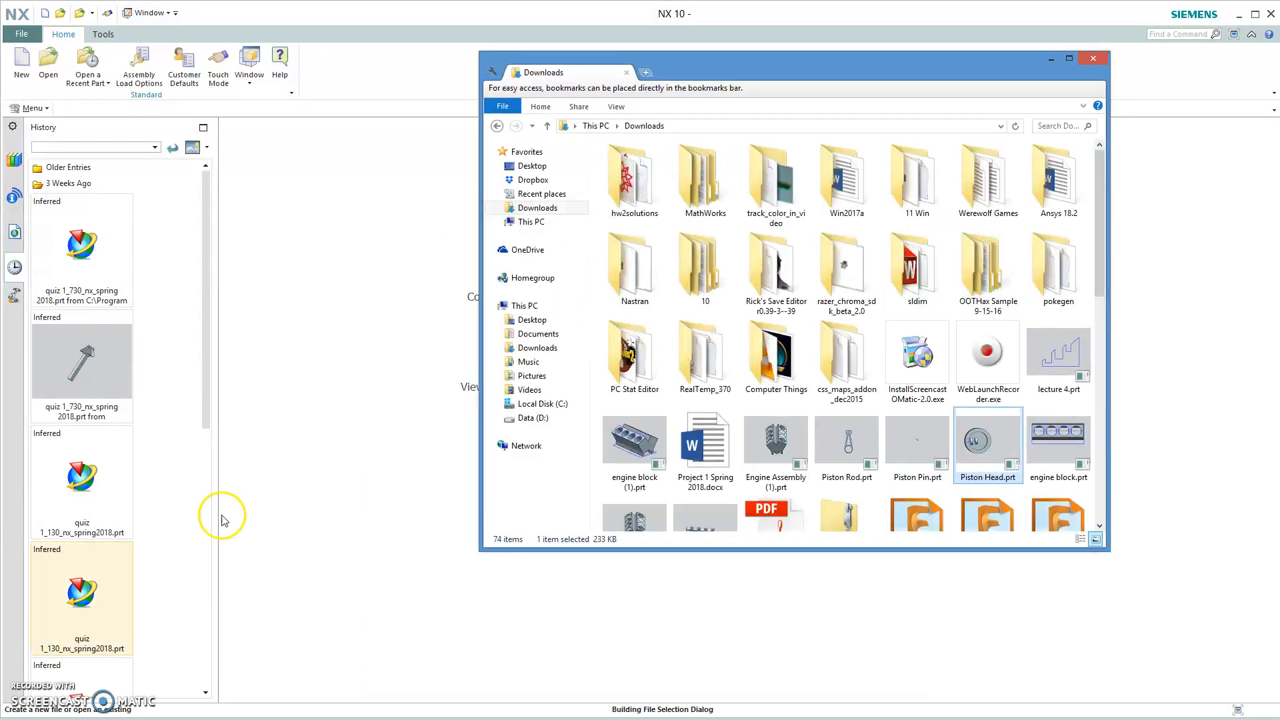
{"action": "left_click_drag", "start_coordinate": [843, 72], "coordinate": [858, 131]}
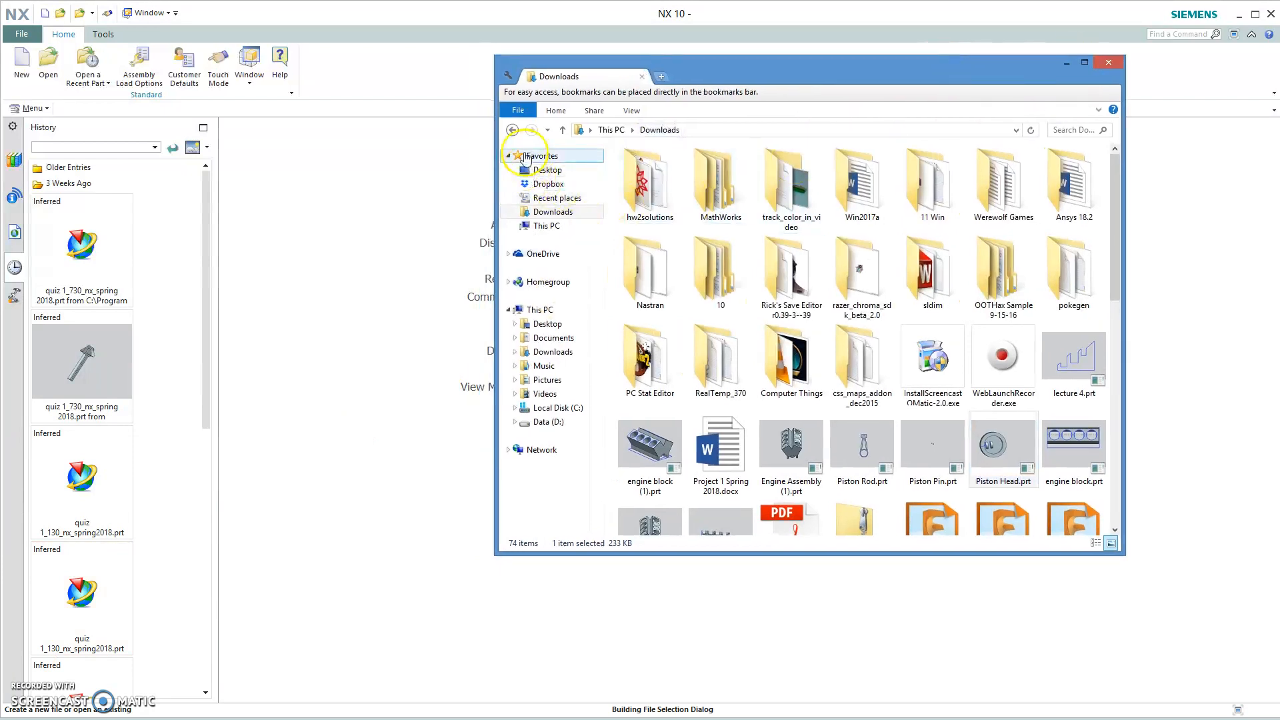
{"action": "left_click", "coordinate": [540, 309]}
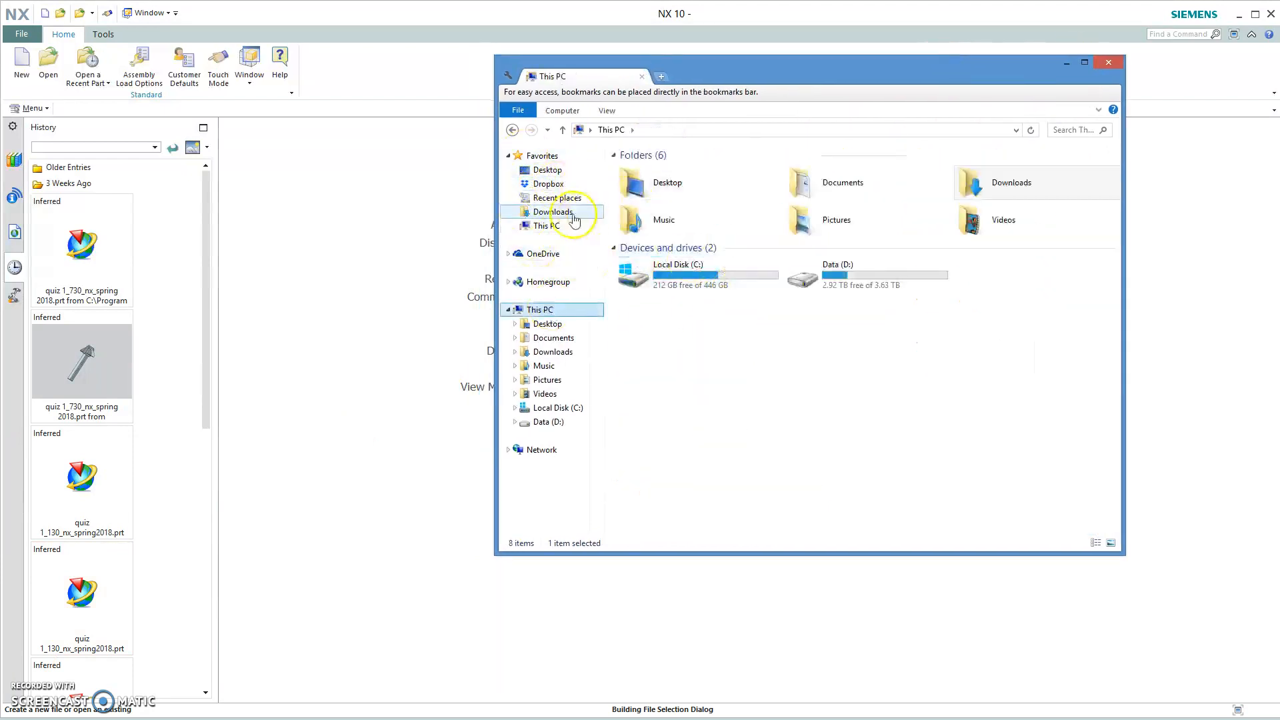
{"action": "left_click", "coordinate": [553, 211]}
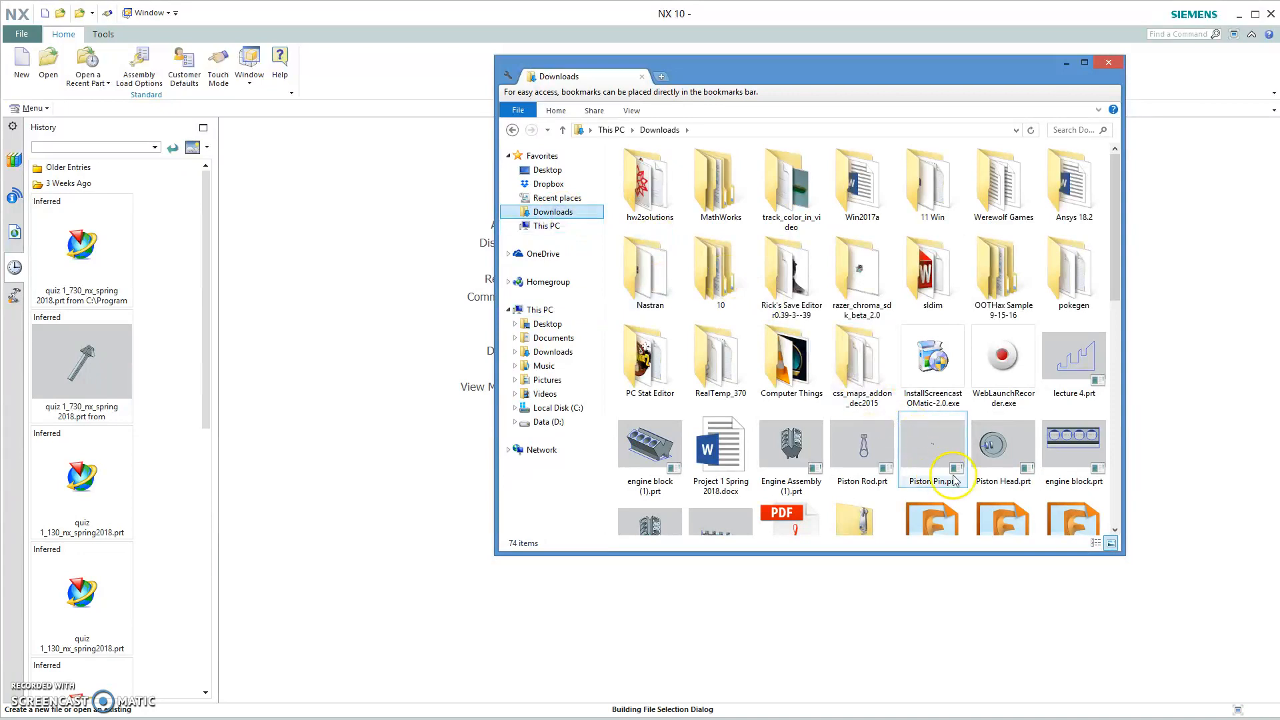
{"action": "left_click", "coordinate": [1066, 454]}
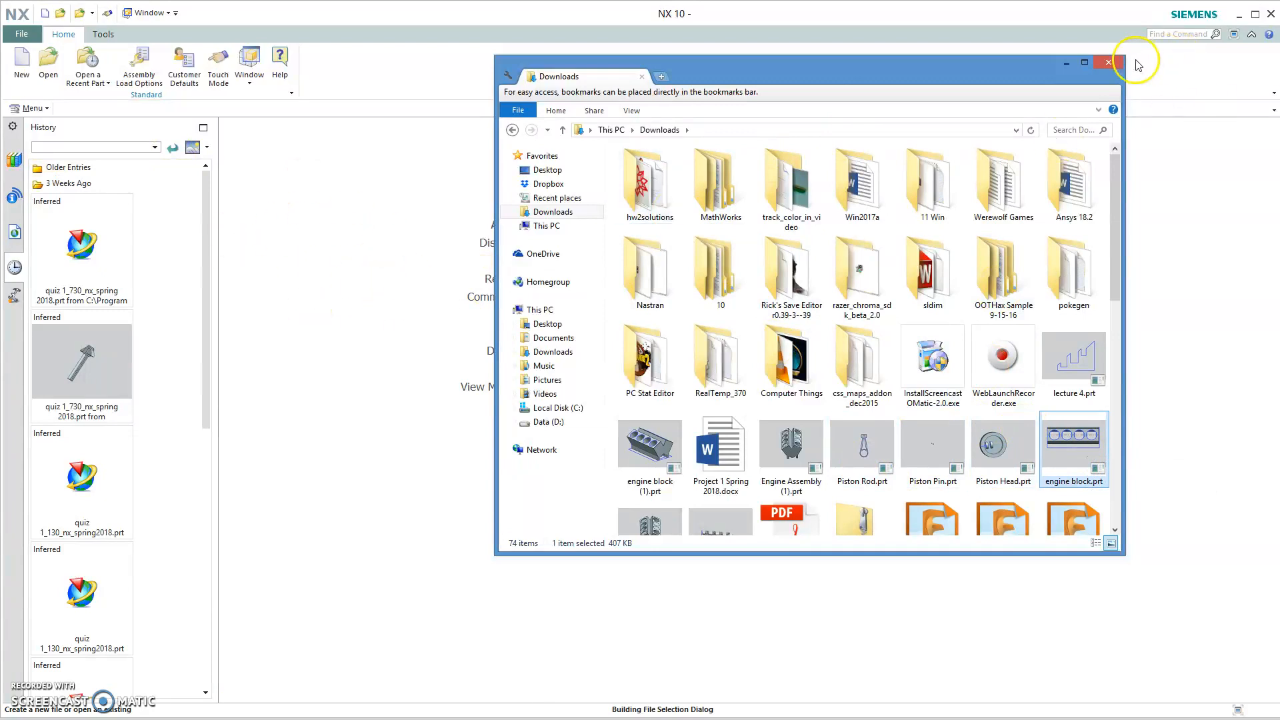
{"action": "left_click", "coordinate": [1107, 67]}
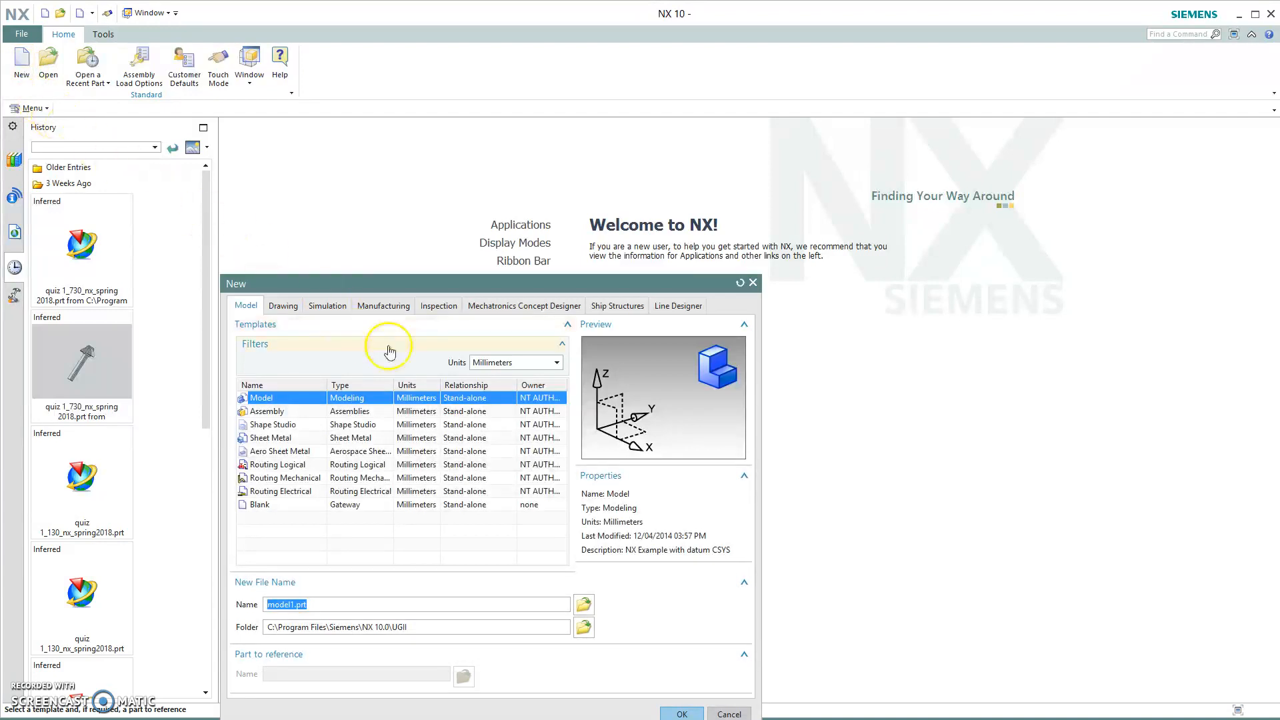
Create a new part from the Model template in millimeters, named "lecture 1" followed by the student's last and first name.
{"action": "left_click_drag", "start_coordinate": [480, 286], "coordinate": [569, 203]}
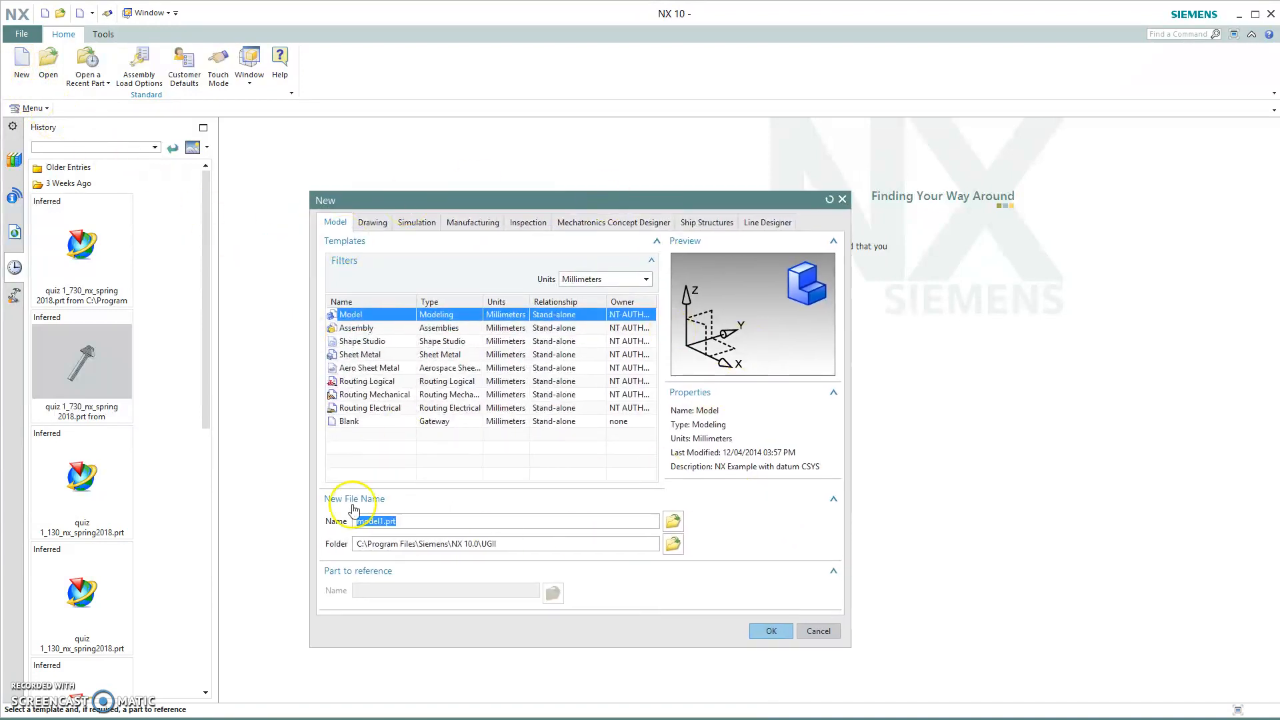
{"action": "left_click", "coordinate": [592, 285]}
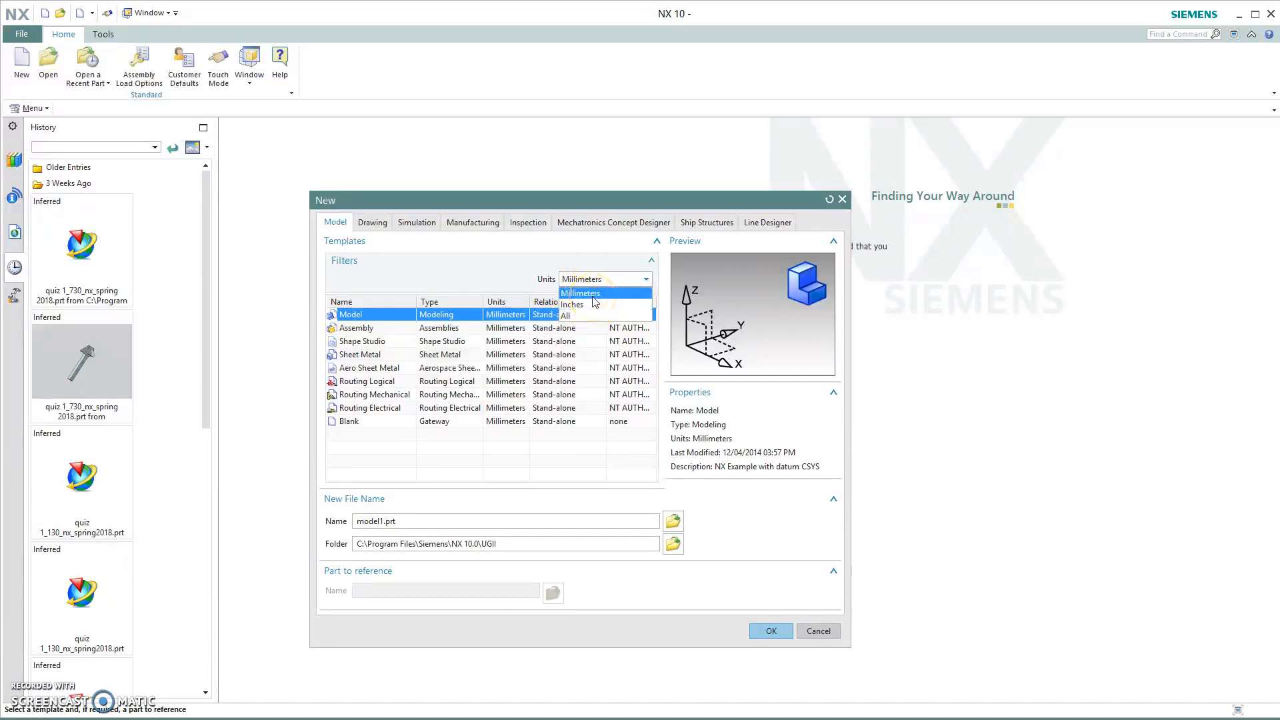
{"action": "left_click", "coordinate": [591, 297]}
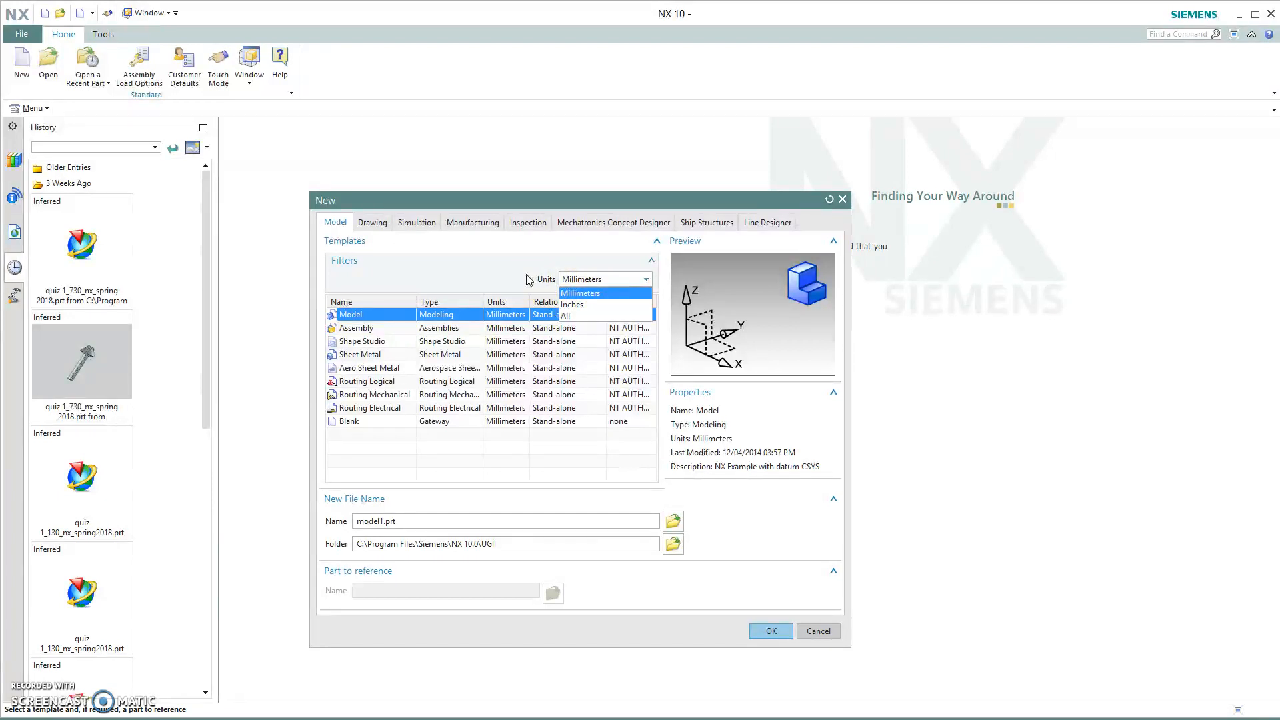
{"action": "left_click", "coordinate": [599, 293]}
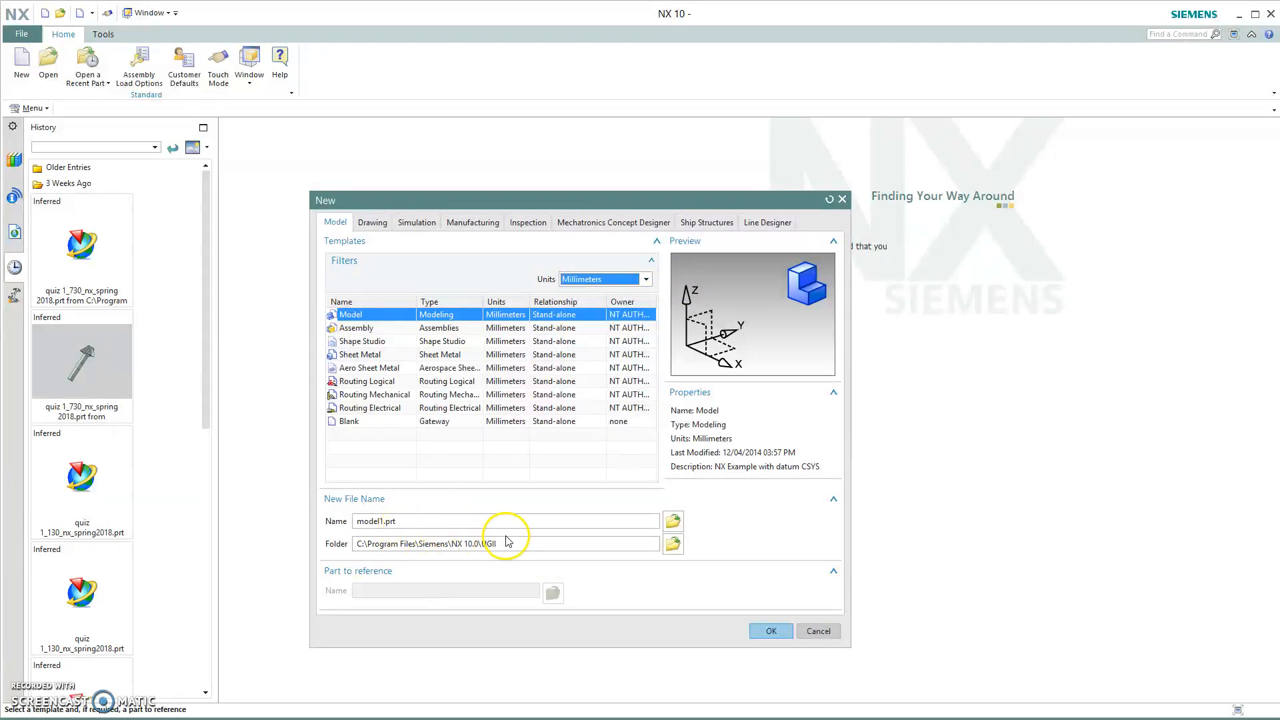
{"action": "left_click", "coordinate": [412, 524]}
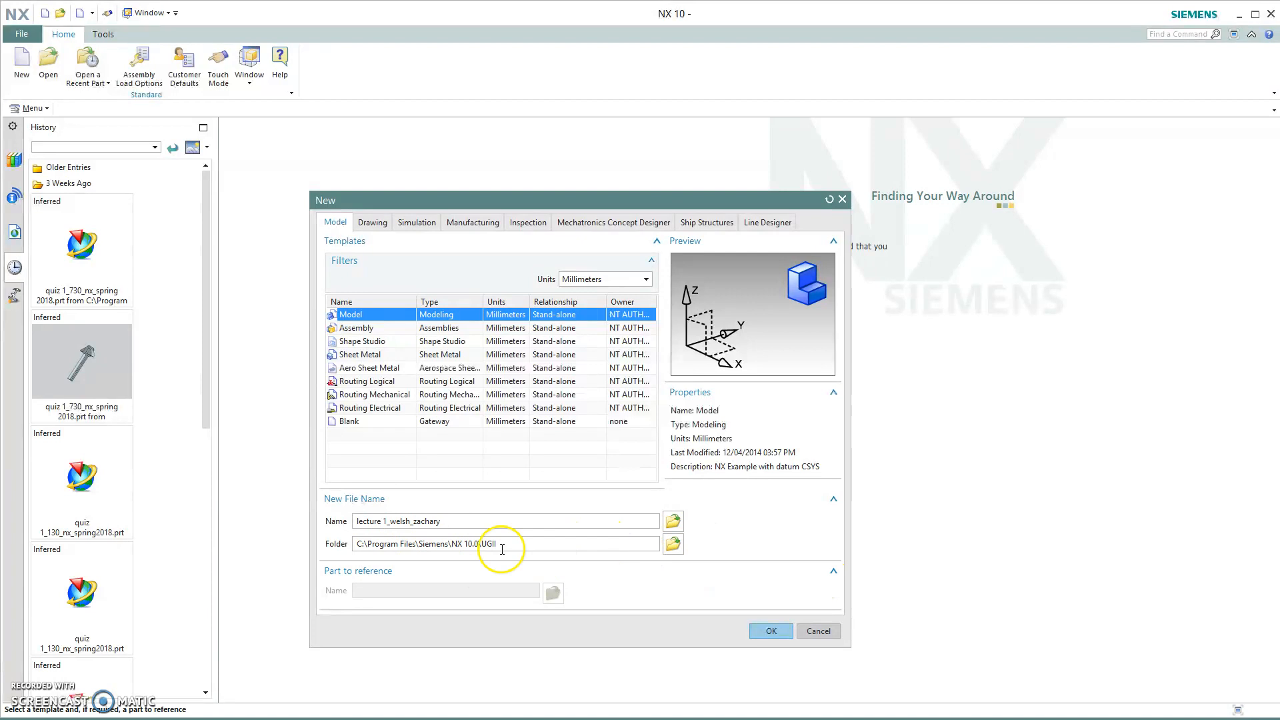
{"action": "left_click", "coordinate": [772, 630]}
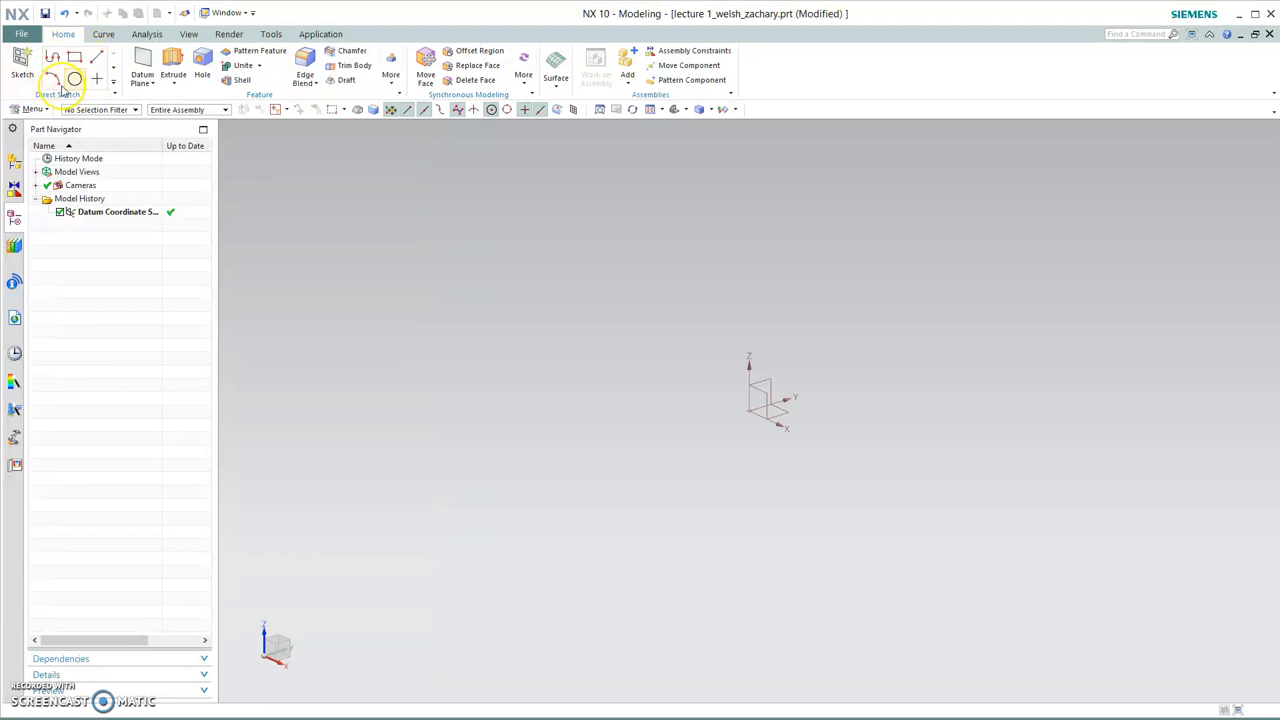
Start a new sketch of type On Plane on the default XY plane, with the Inferred plane method.
{"action": "left_click", "coordinate": [22, 64]}
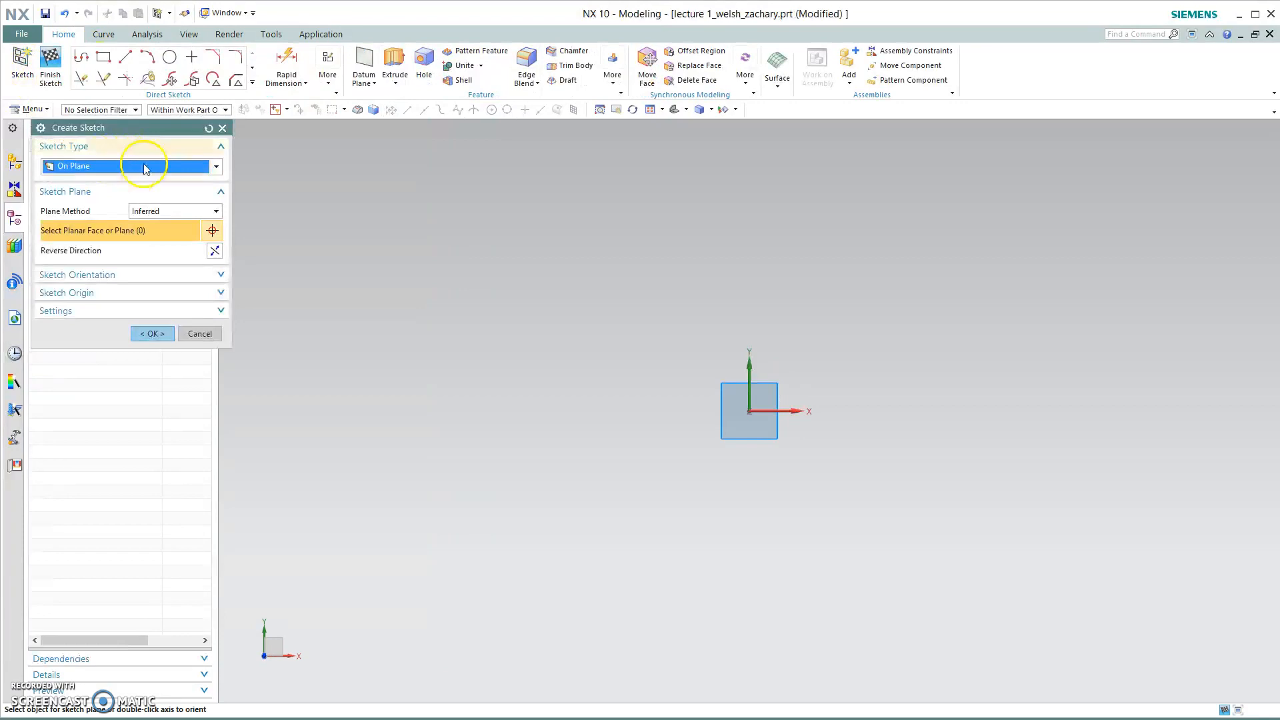
{"action": "mouse_move", "coordinate": [143, 130]}
{"action": "left_mouse_down"}
{"action": "mouse_move", "coordinate": [314, 166]}
{"action": "mouse_move", "coordinate": [399, 240]}
{"action": "left_mouse_up"}
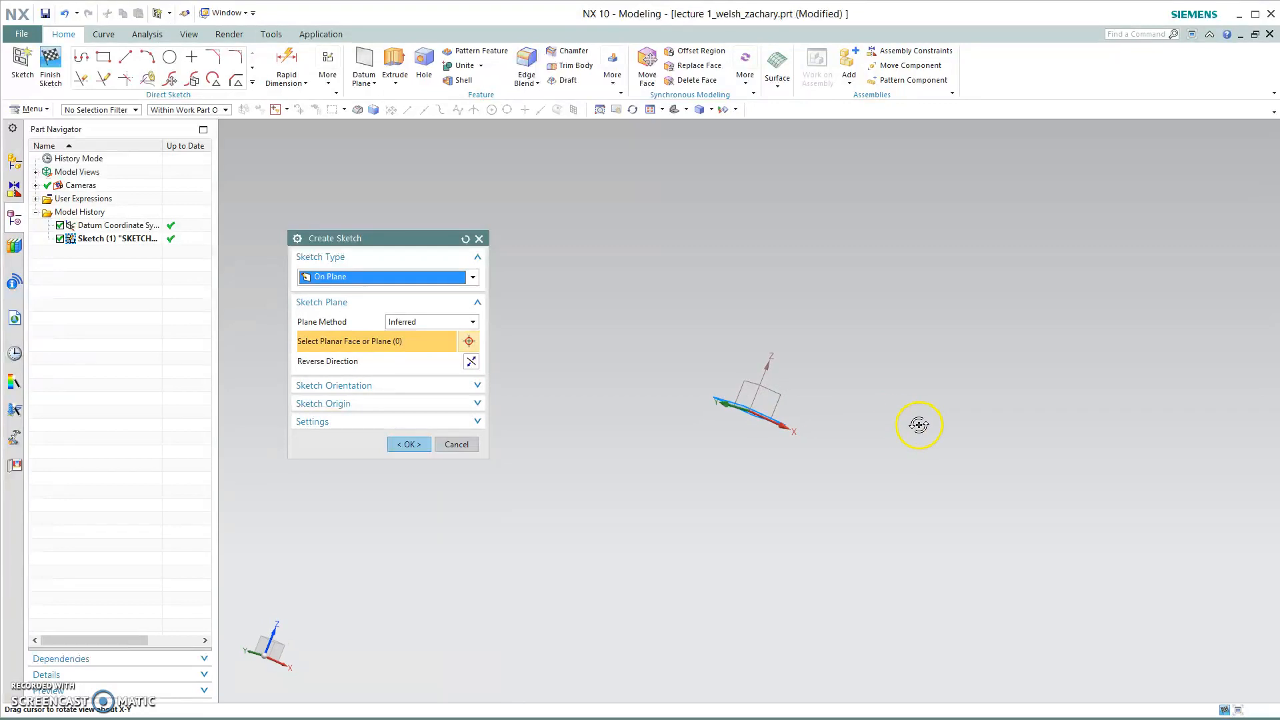
{"action": "middle_click_drag", "start_coordinate": [894, 409], "coordinate": [877, 492]}
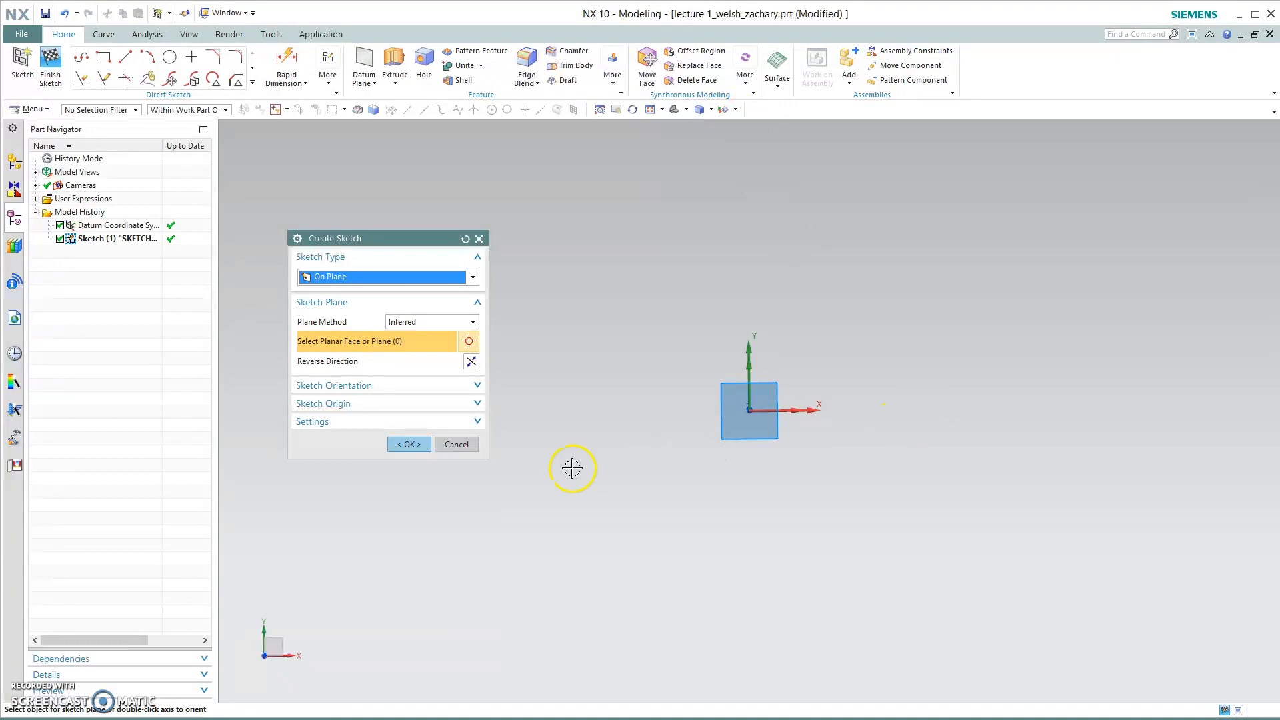
{"action": "left_click", "coordinate": [409, 445]}
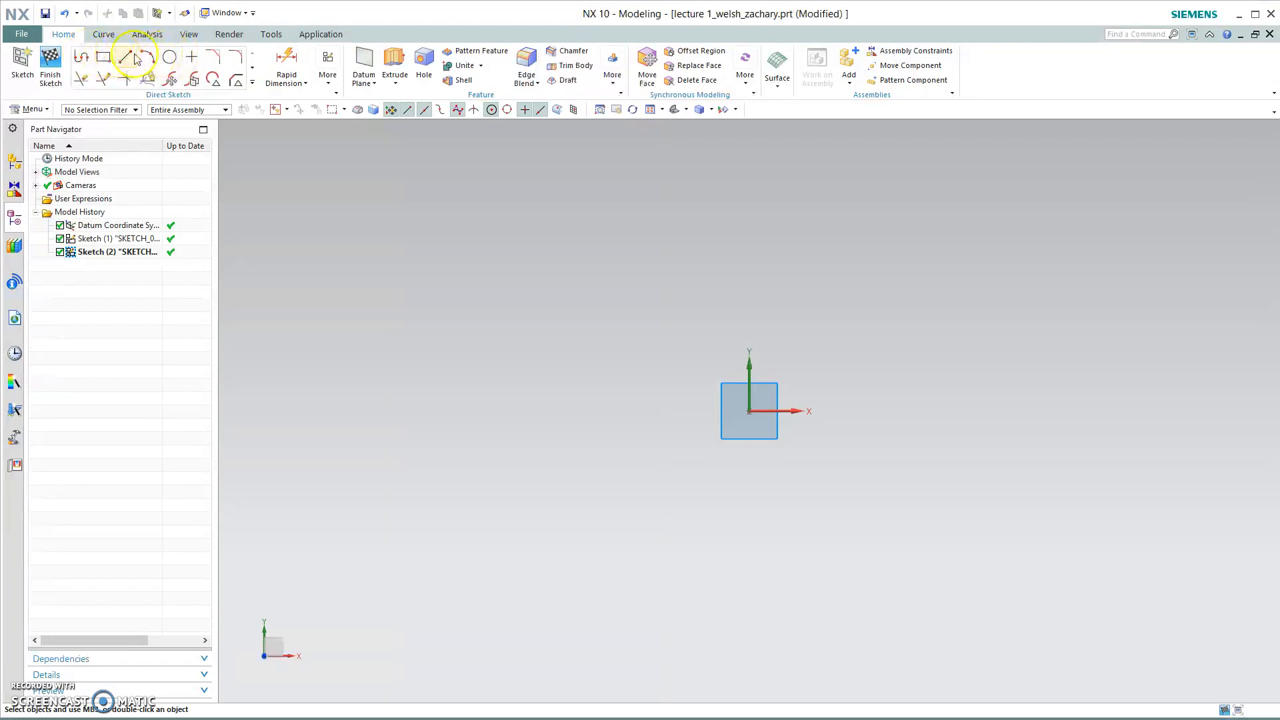
Draw a closed irregular hexagon with the Profile tool above and left of the origin, upper edge about 35 mm and lower edge about 30 mm.
{"action": "left_click", "coordinate": [87, 60]}
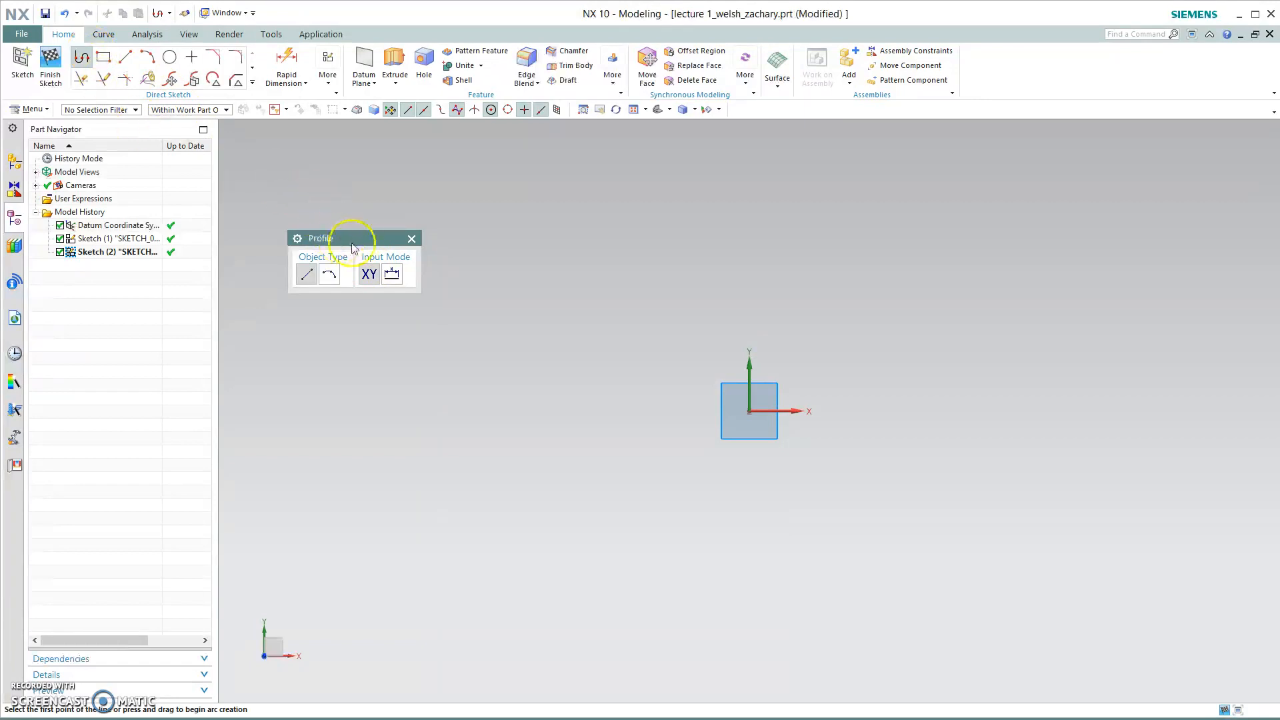
{"action": "left_click", "coordinate": [320, 186]}
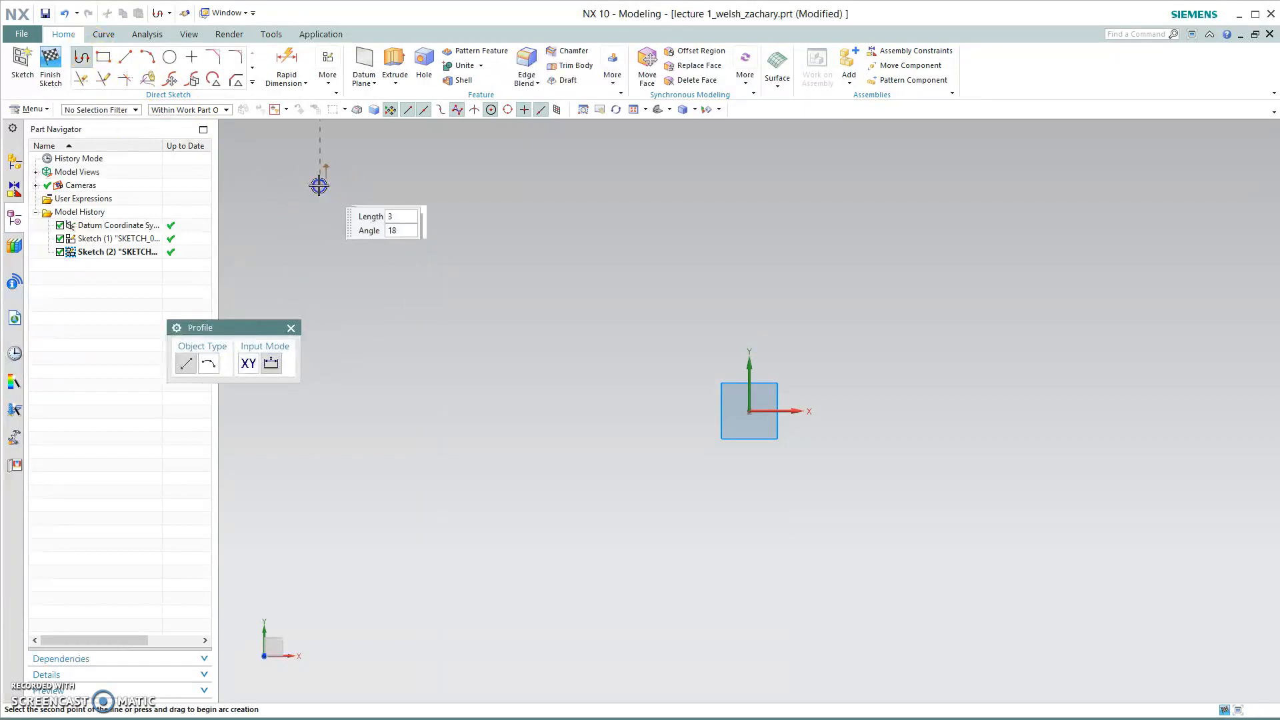
{"action": "left_click", "coordinate": [437, 186]}
{"action": "left_click", "coordinate": [499, 251]}
{"action": "left_click", "coordinate": [437, 346]}
{"action": "left_click", "coordinate": [336, 345]}
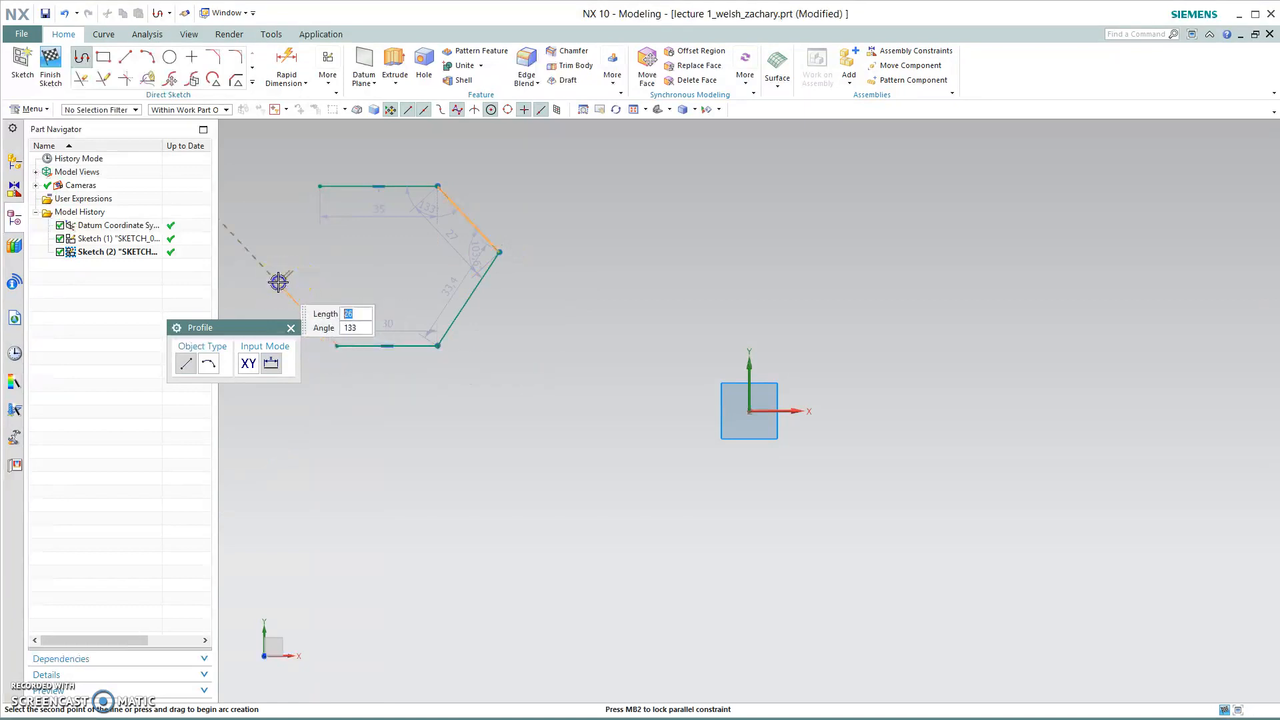
{"action": "left_click", "coordinate": [277, 282]}
{"action": "left_click", "coordinate": [320, 186]}
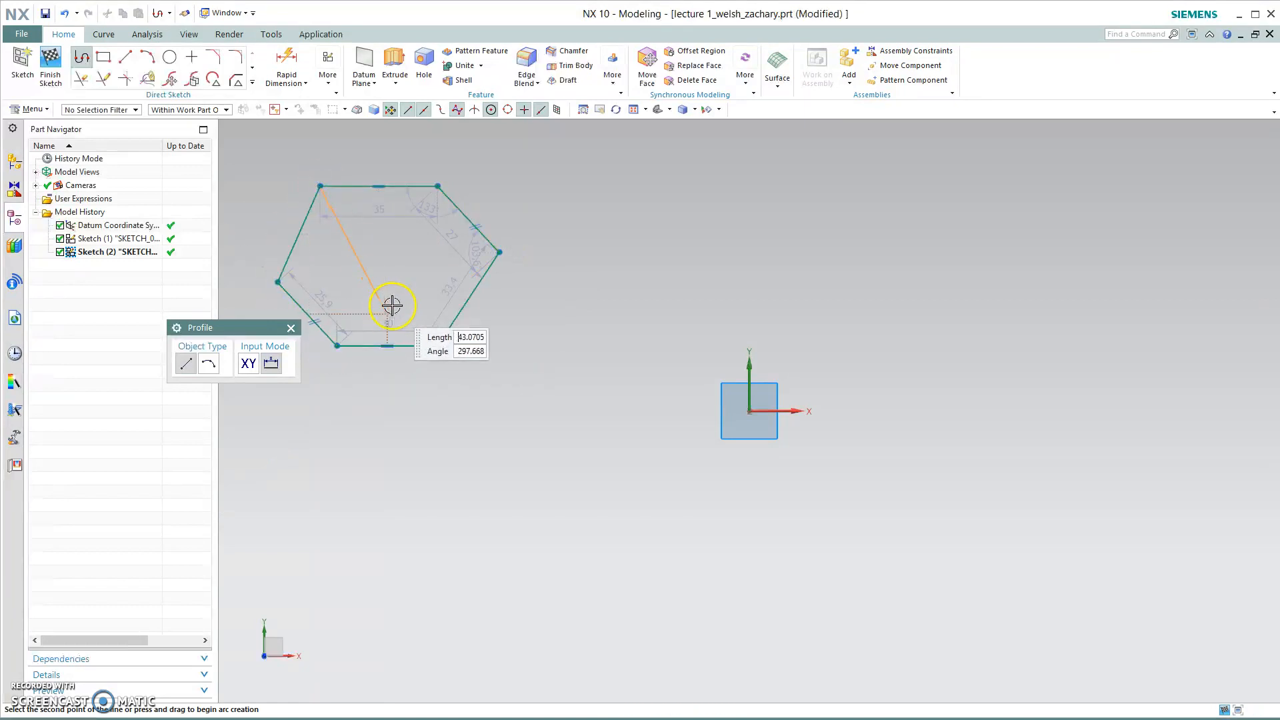
{"action": "key", "text": "Escape"}
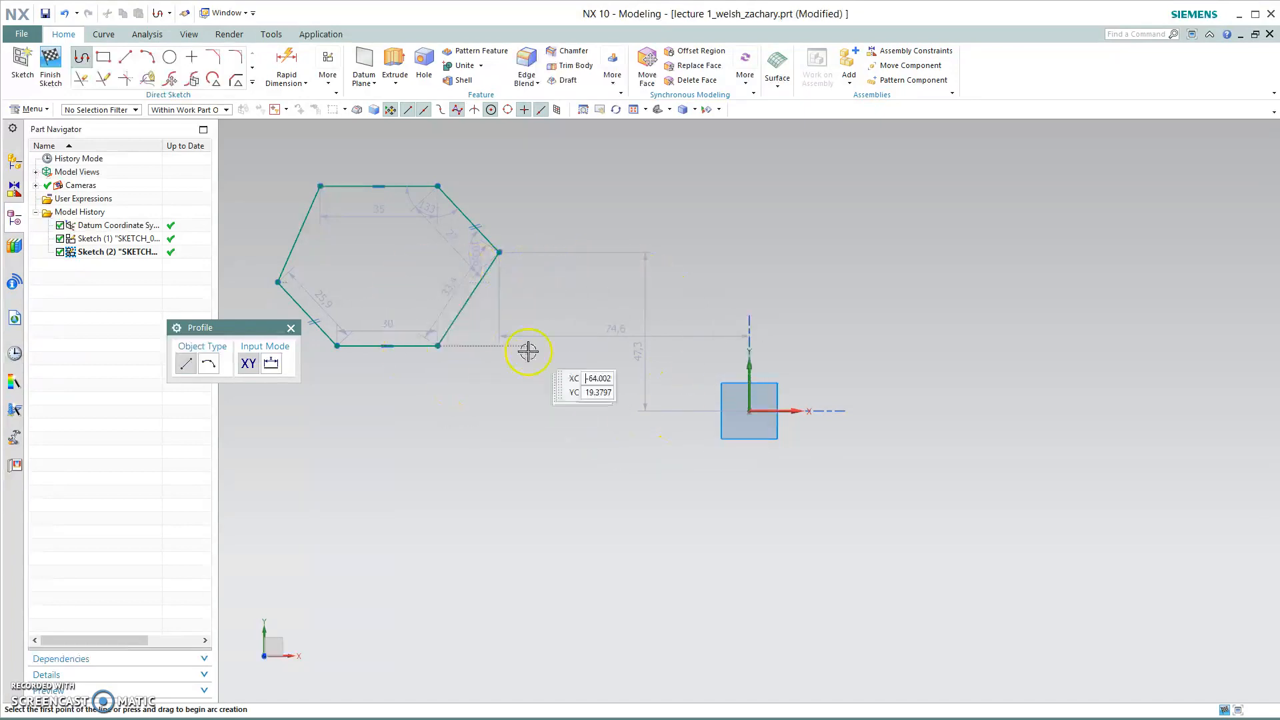
{"action": "left_click", "coordinate": [290, 328]}
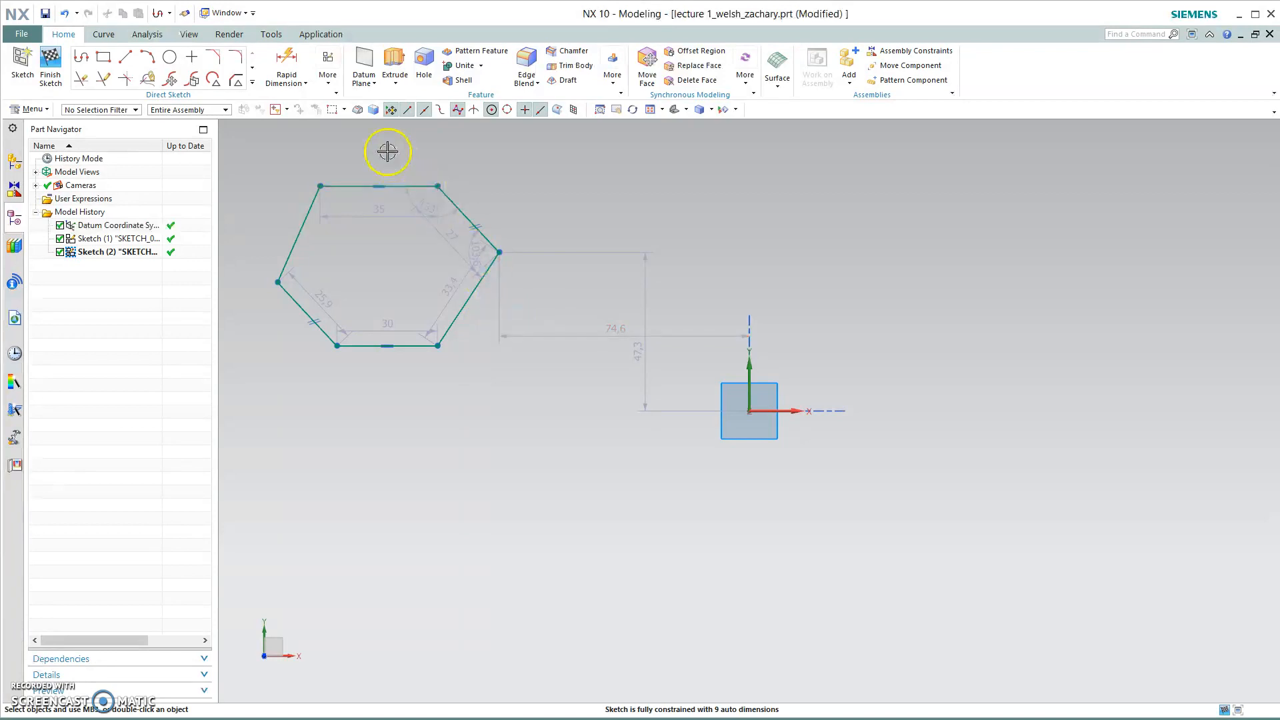
Turn off Continuous Auto Dimensioning for the hexagon sketch.
{"action": "left_click", "coordinate": [331, 81]}
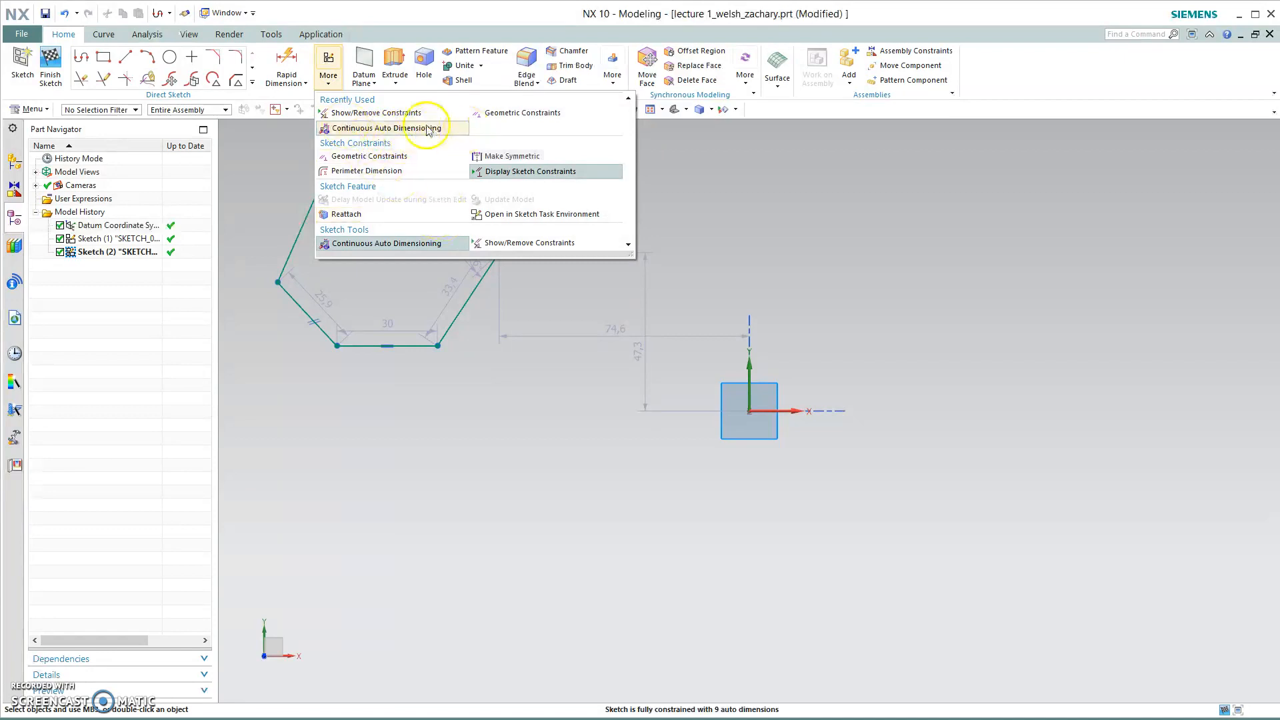
{"action": "left_click", "coordinate": [413, 244]}
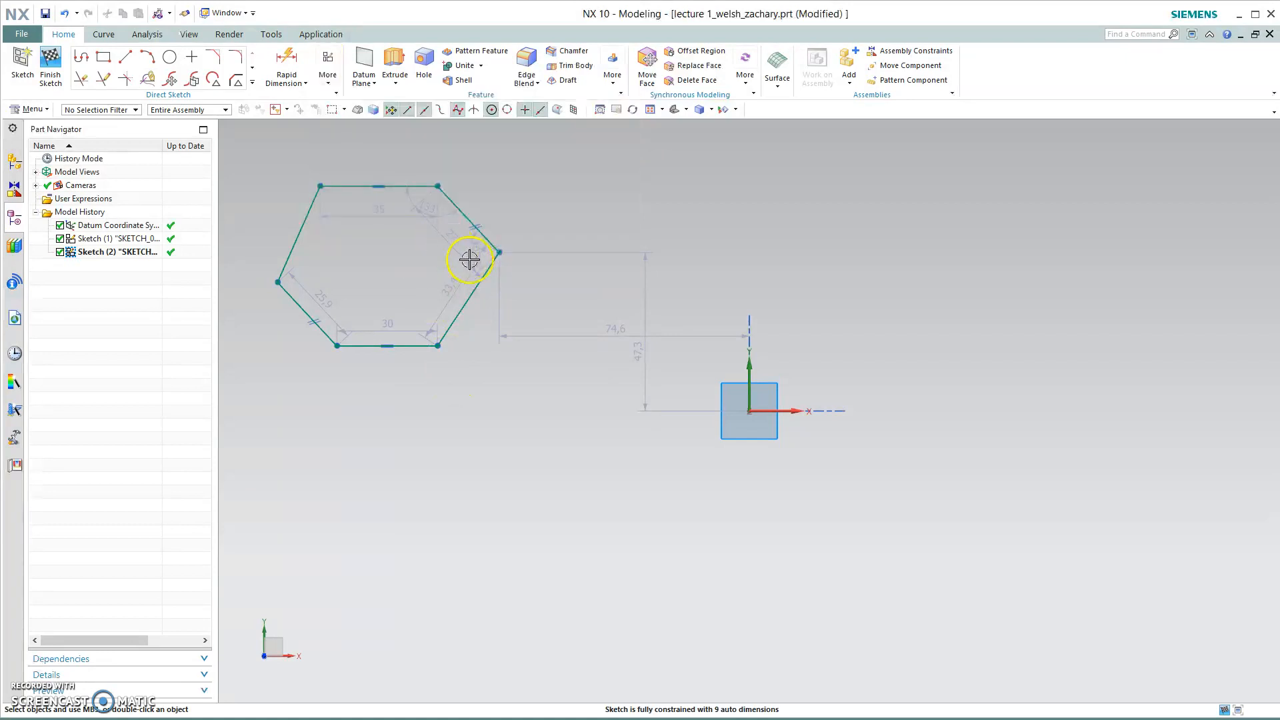
{"action": "left_click", "coordinate": [326, 65]}
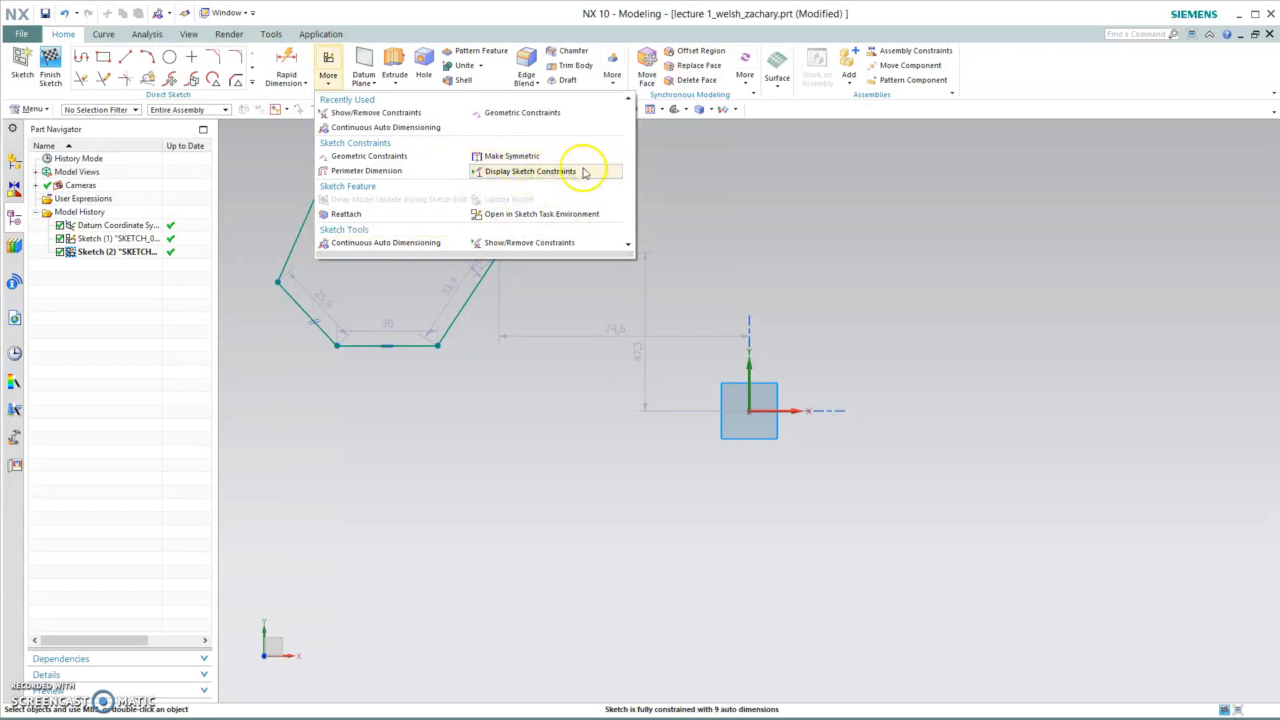
{"action": "left_click", "coordinate": [511, 412]}
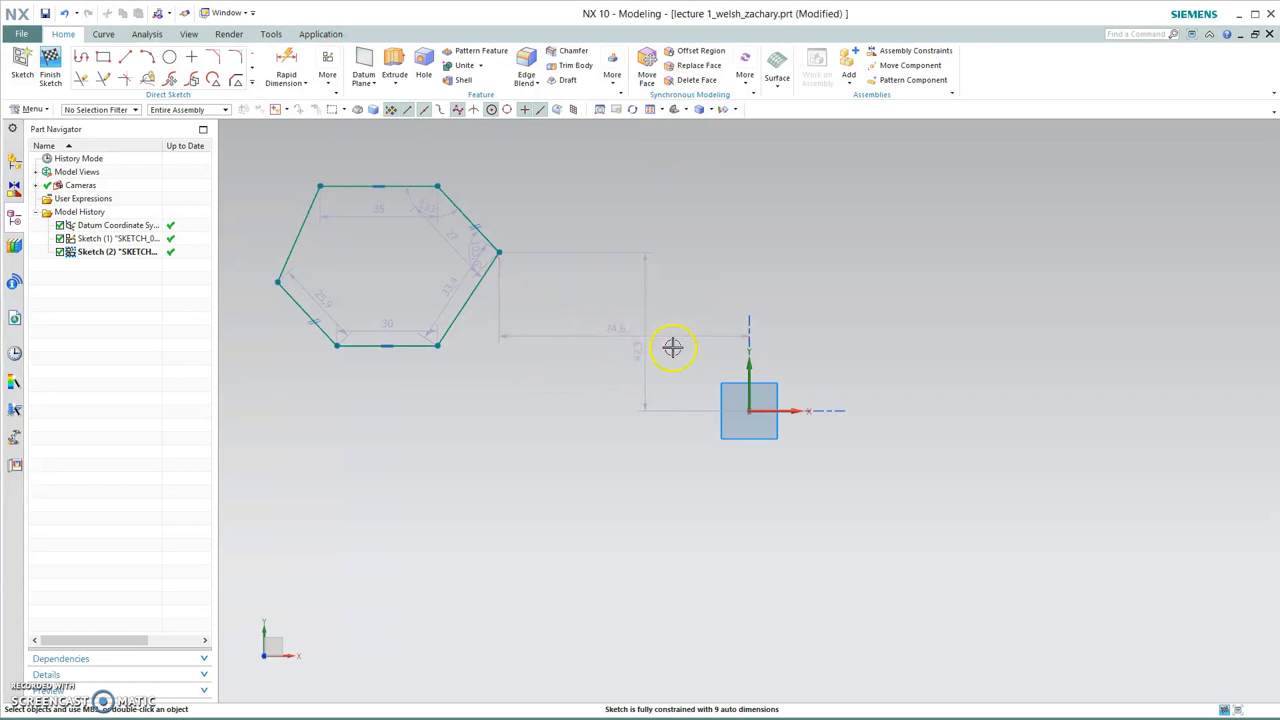
Delete the horizontal and vertical dimensions that locate the hexagon's rightmost vertex from the sketch origin, and pick that vertex.
{"action": "right_click", "coordinate": [596, 330]}
{"action": "left_click", "coordinate": [714, 308]}
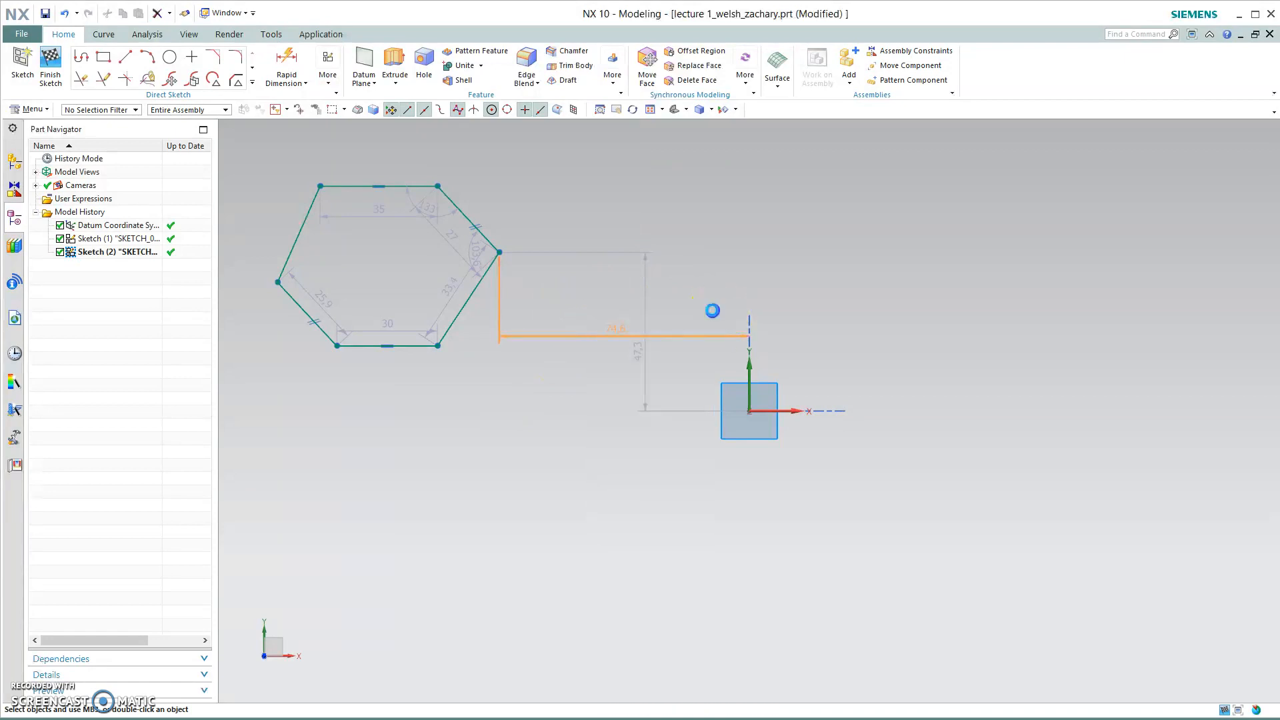
{"action": "right_click", "coordinate": [650, 308]}
{"action": "left_click", "coordinate": [767, 292]}
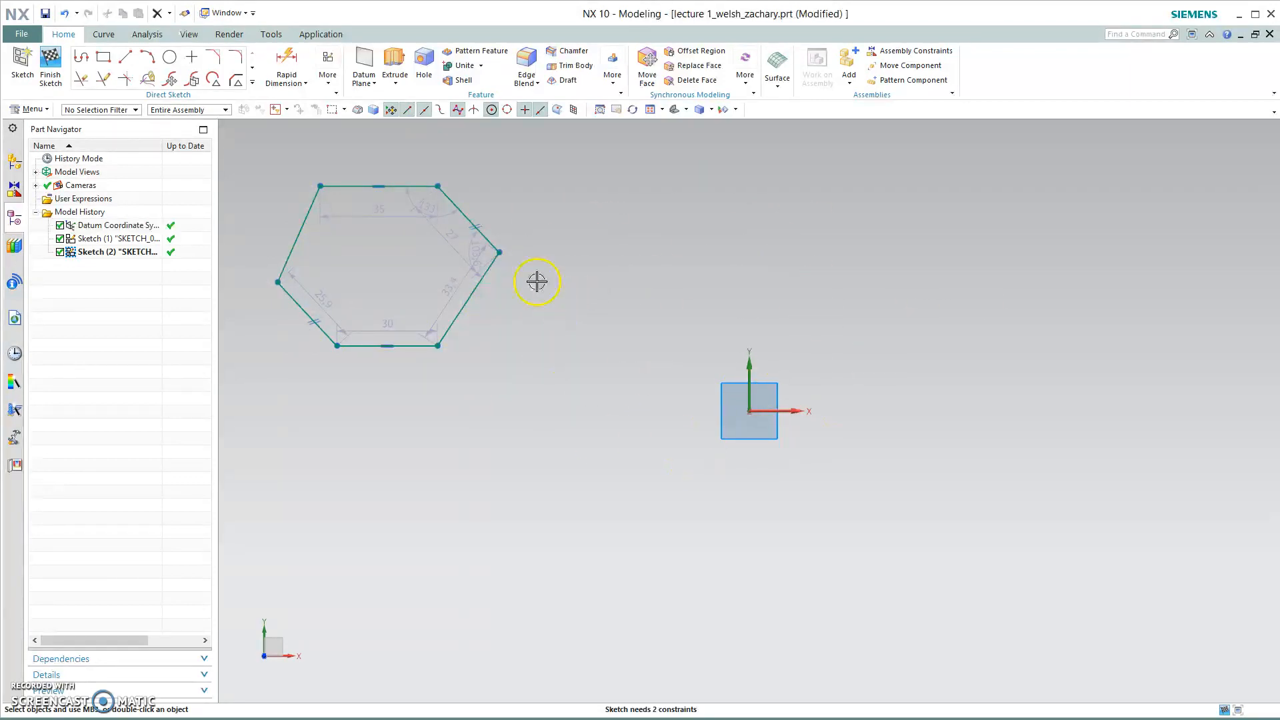
{"action": "left_click", "coordinate": [499, 253]}
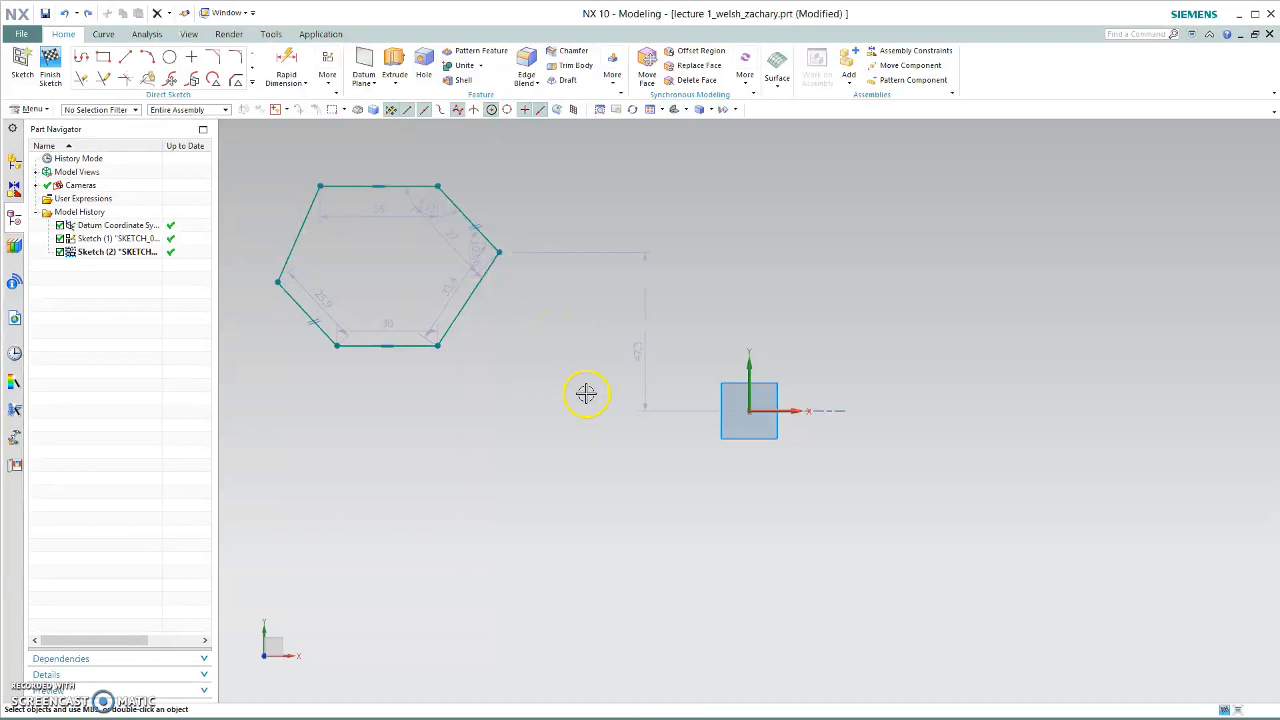
Undo the drawn hexagon with its dimensions and turn off Continuous Auto Dimensioning for the empty sketch.
{"action": "key", "text": "ctrl+z"}
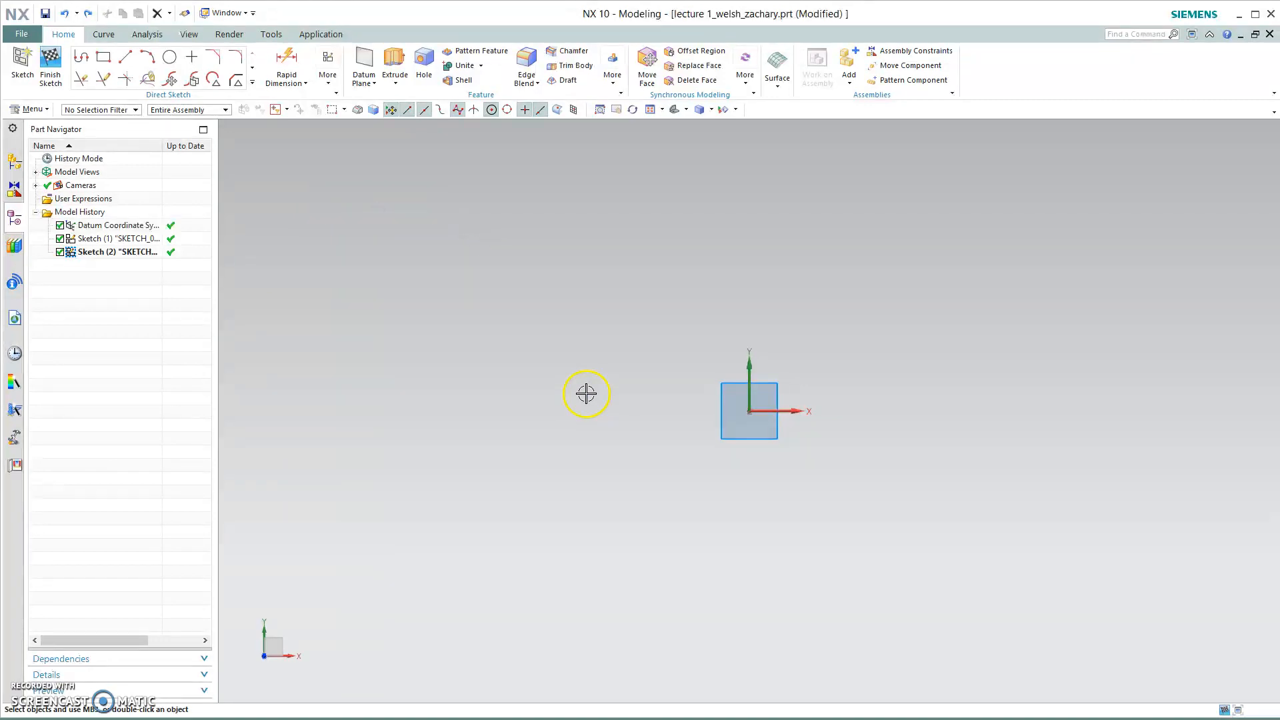
{"action": "left_click", "coordinate": [320, 82]}
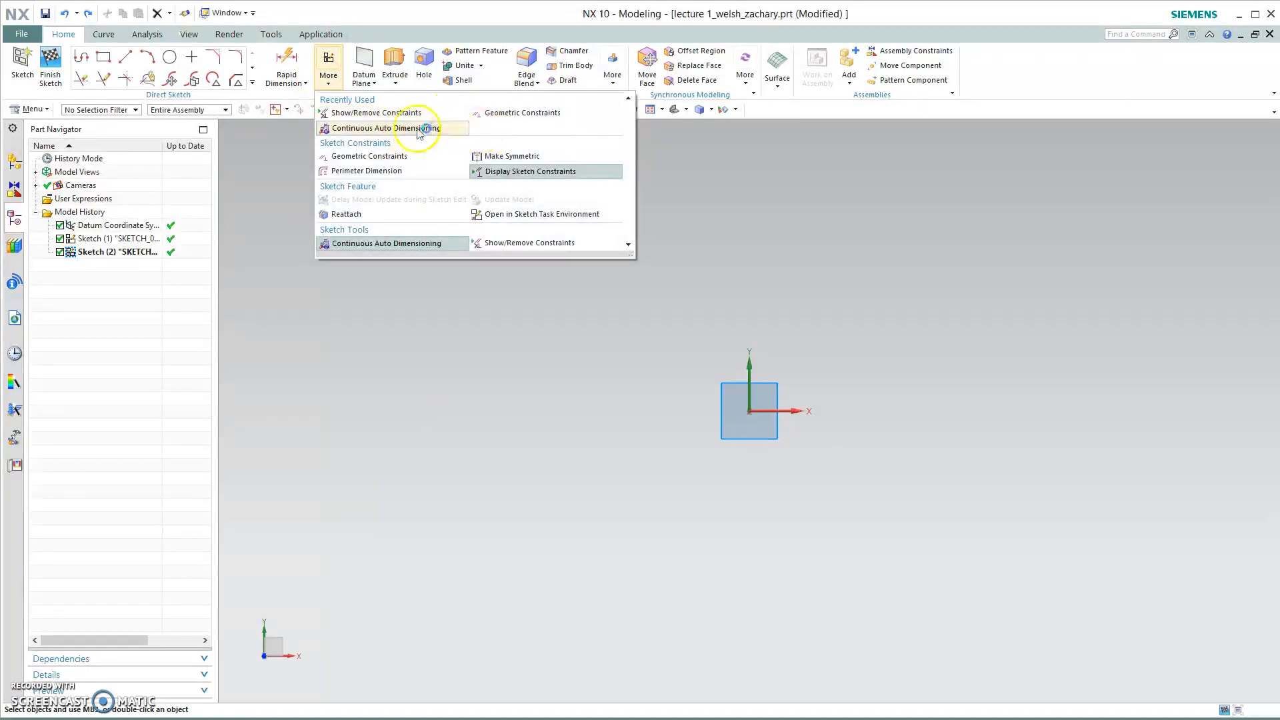
{"action": "left_click", "coordinate": [408, 244]}
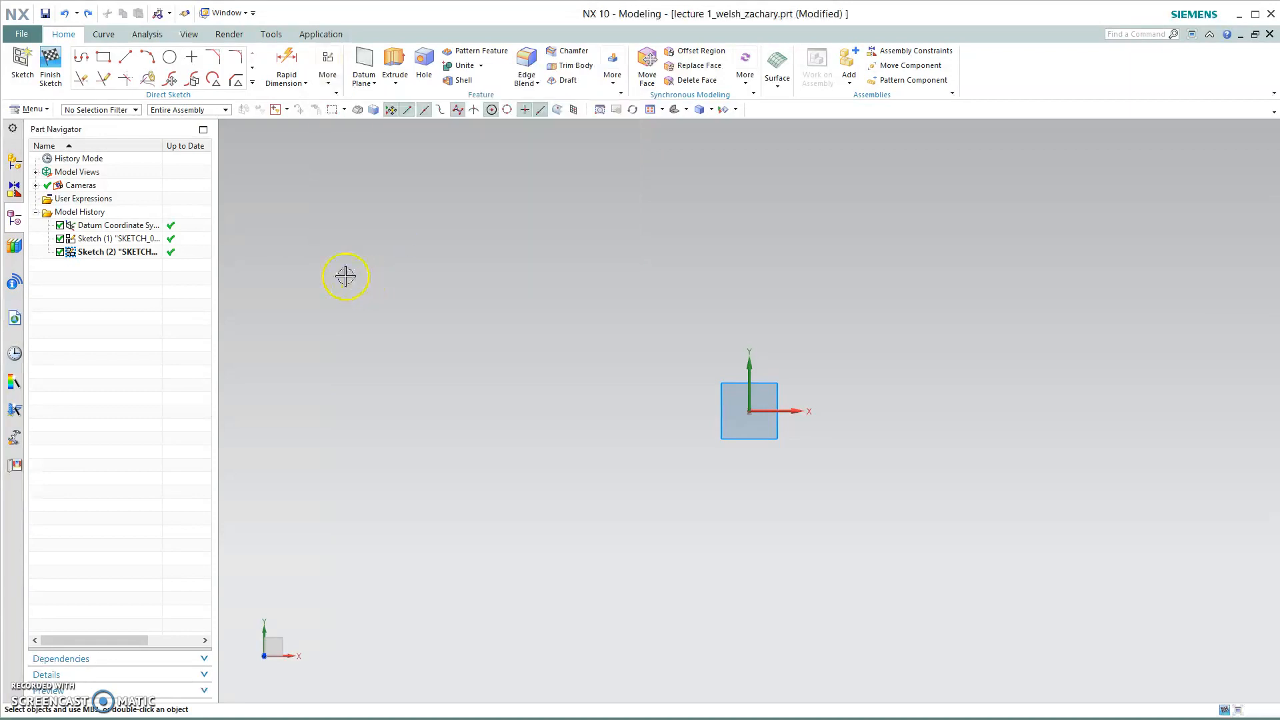
{"action": "left_click", "coordinate": [328, 75]}
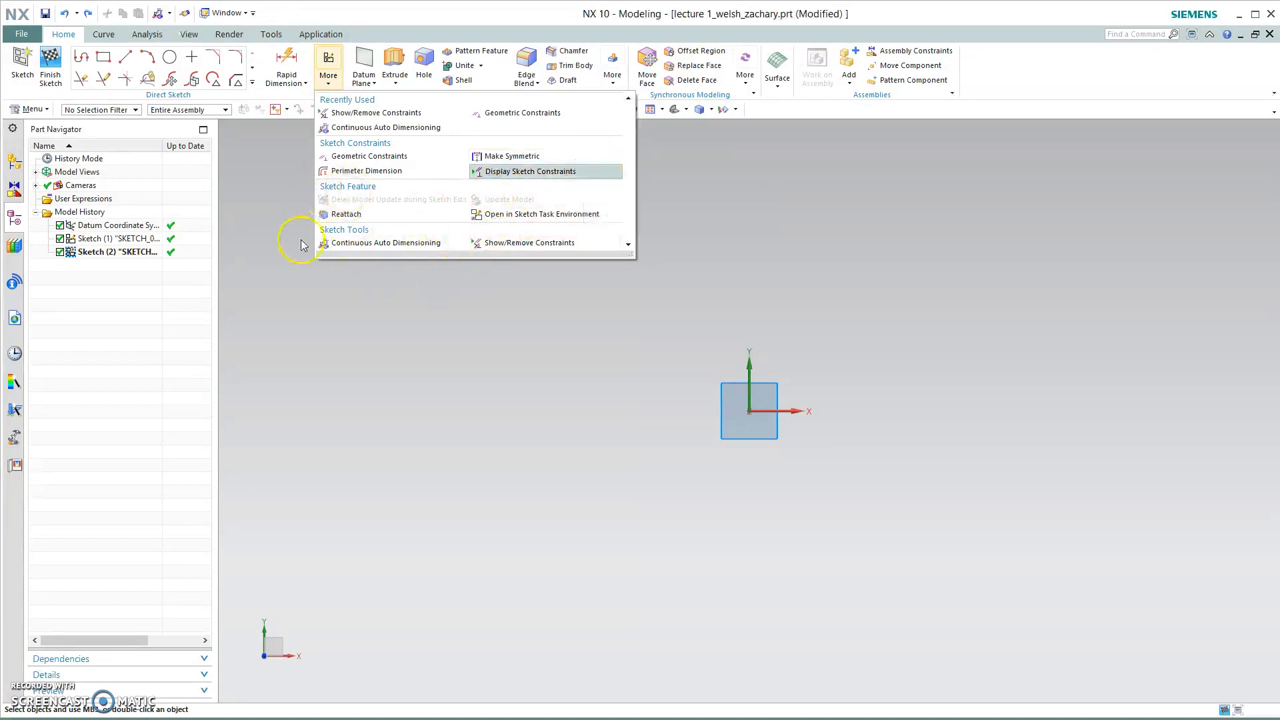
{"action": "left_click", "coordinate": [385, 341]}
Draw a closed irregular hexagon with the Profile tool above and left of the origin, with a horizontal upper edge and a slanted lower edge.
{"action": "left_click", "coordinate": [81, 57]}
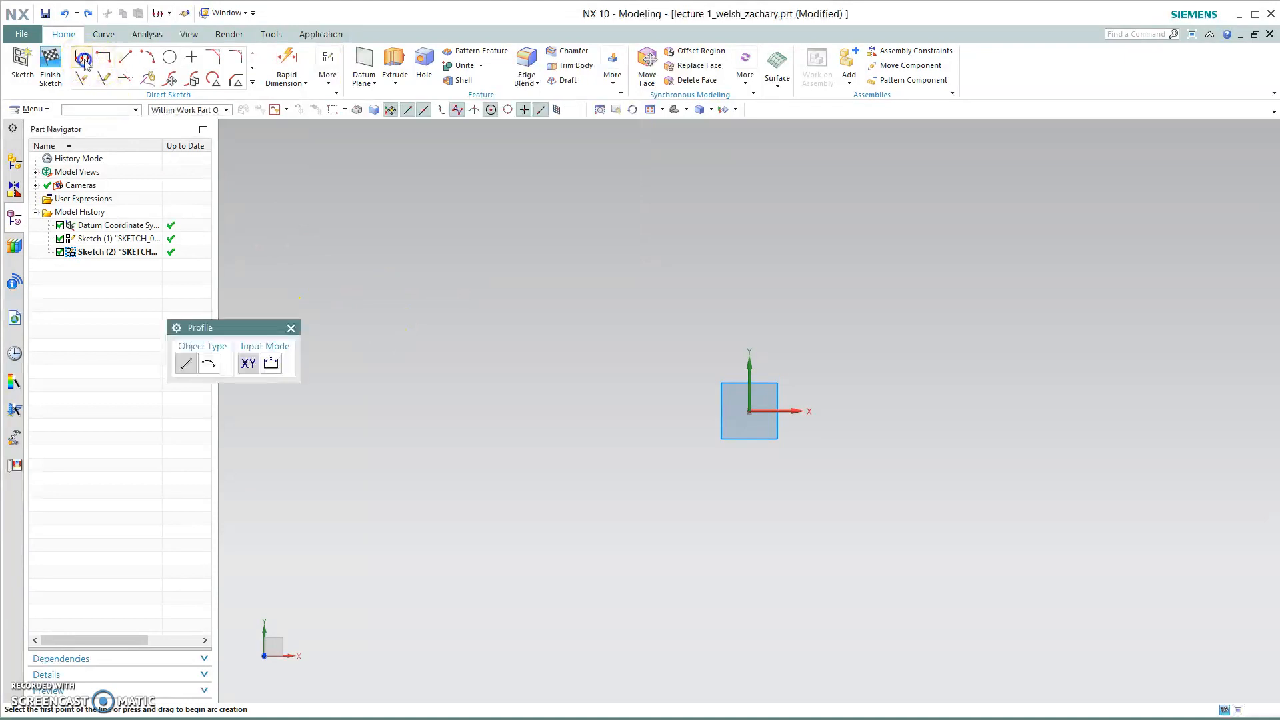
{"action": "left_click", "coordinate": [352, 178]}
{"action": "left_click", "coordinate": [434, 179]}
{"action": "left_click", "coordinate": [463, 224]}
{"action": "left_click", "coordinate": [434, 267]}
{"action": "left_click", "coordinate": [332, 289]}
{"action": "left_click", "coordinate": [304, 247]}
{"action": "left_click", "coordinate": [350, 179]}
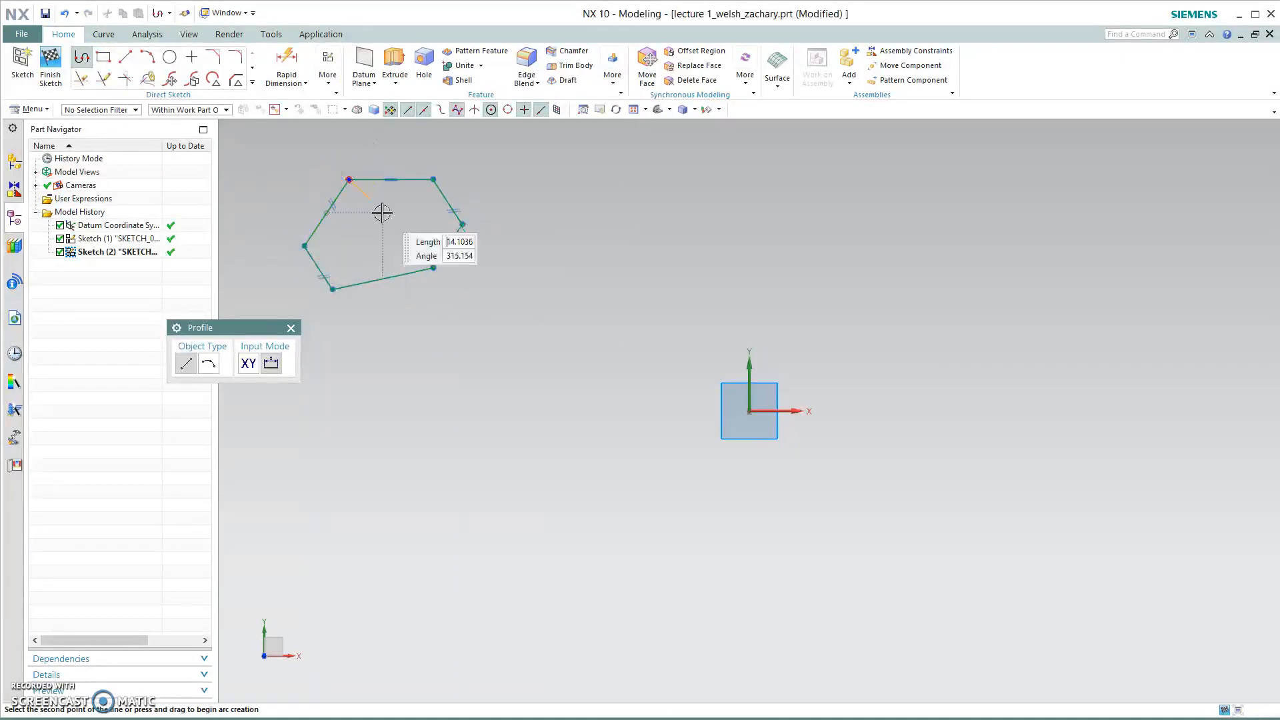
{"action": "scroll", "coordinate": [446, 246], "scroll_direction": "down", "scroll_amount": 4}
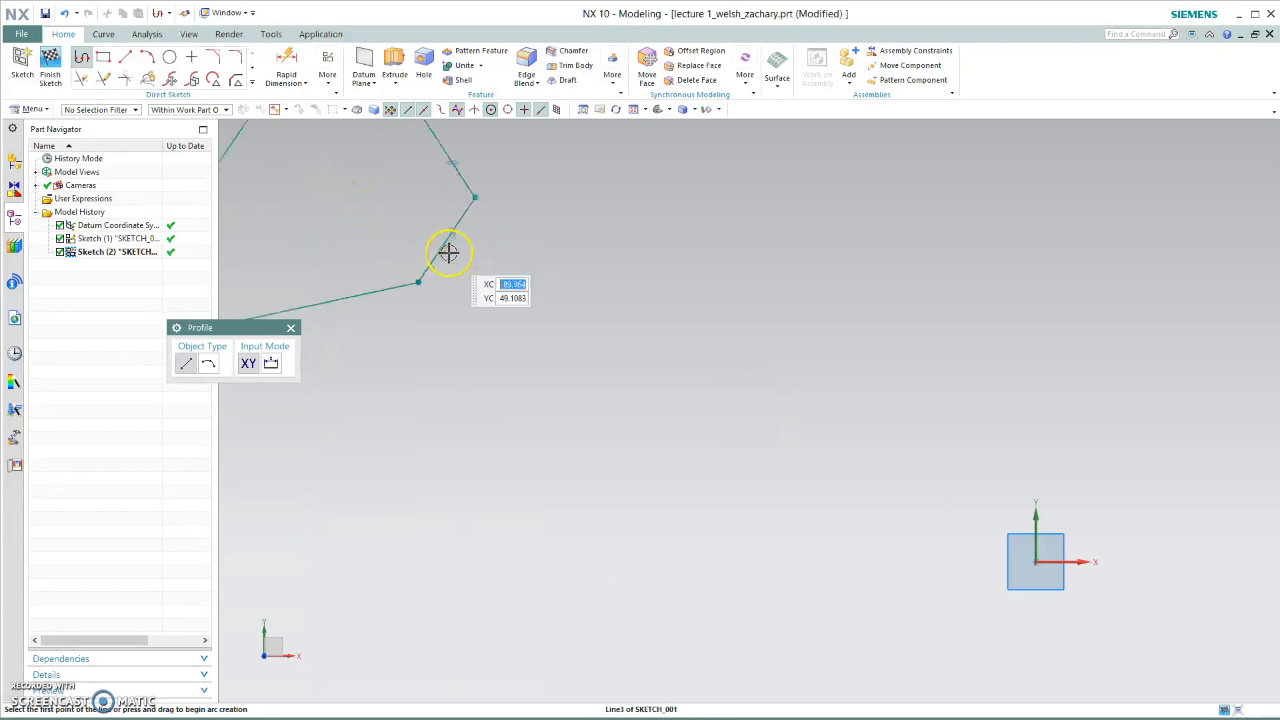
{"action": "scroll", "coordinate": [428, 216], "scroll_direction": "up", "scroll_amount": 5}
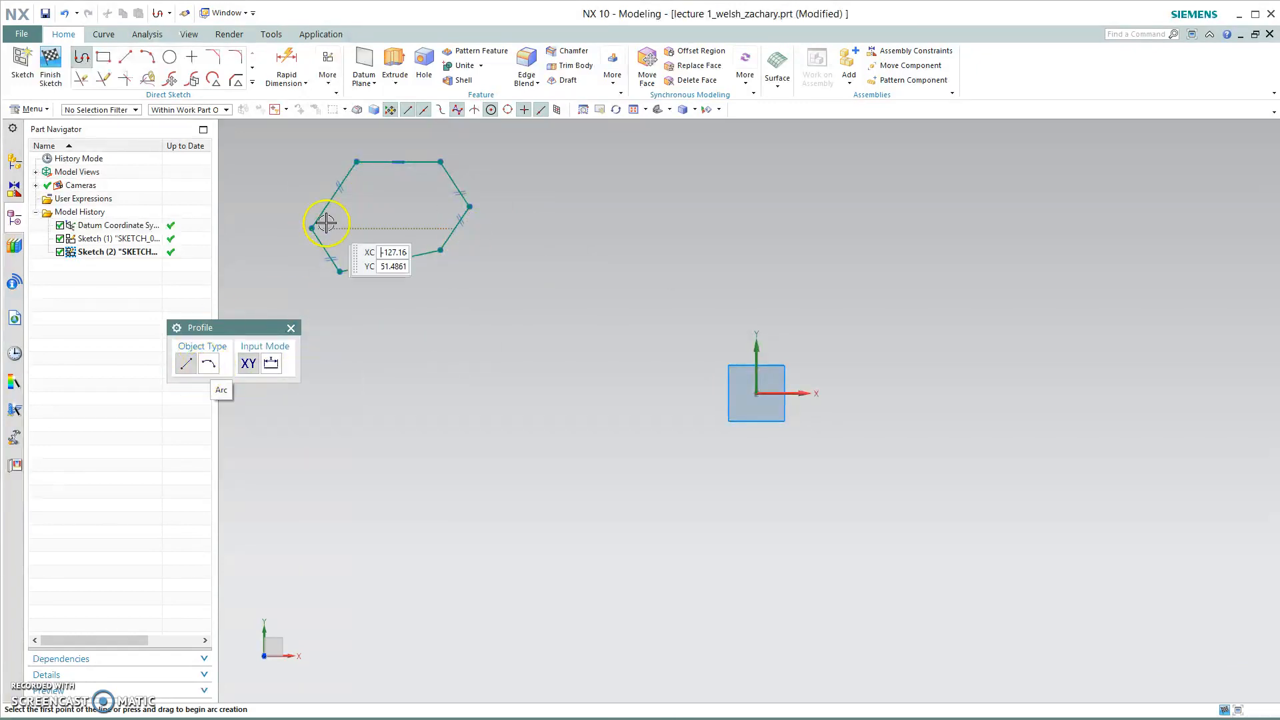
{"action": "left_click", "coordinate": [208, 364]}
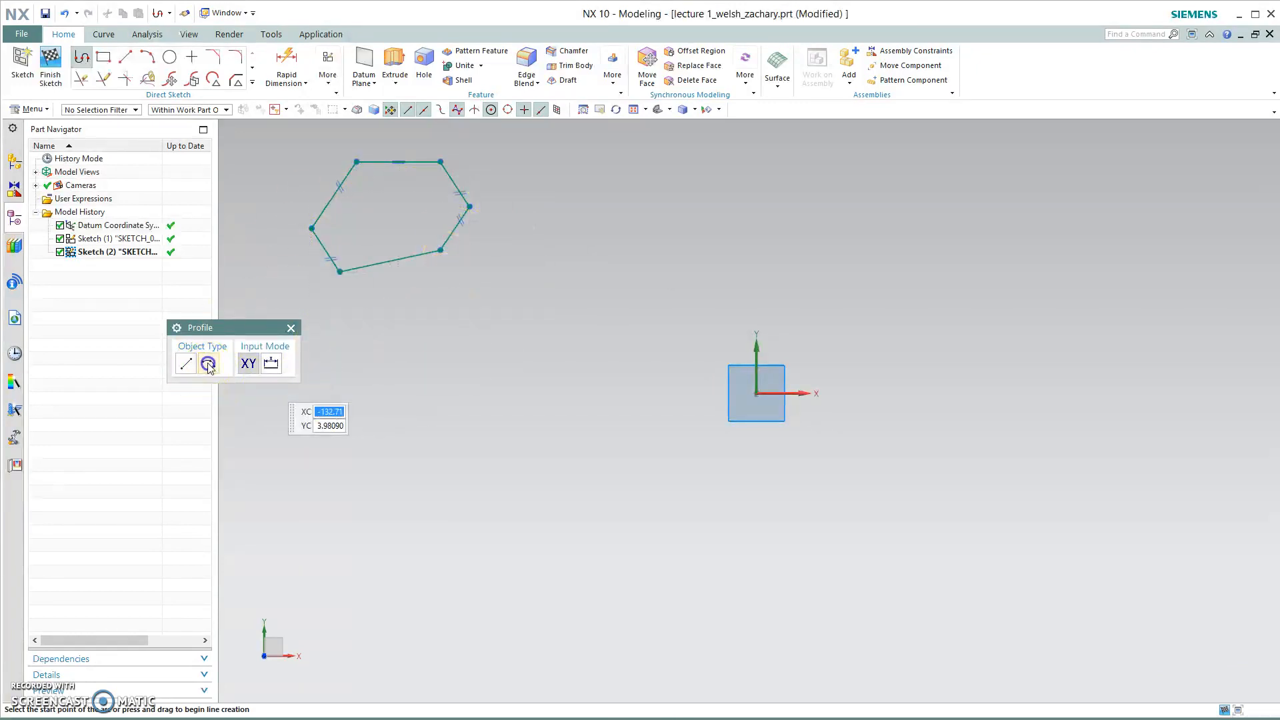
{"action": "left_click", "coordinate": [393, 463]}
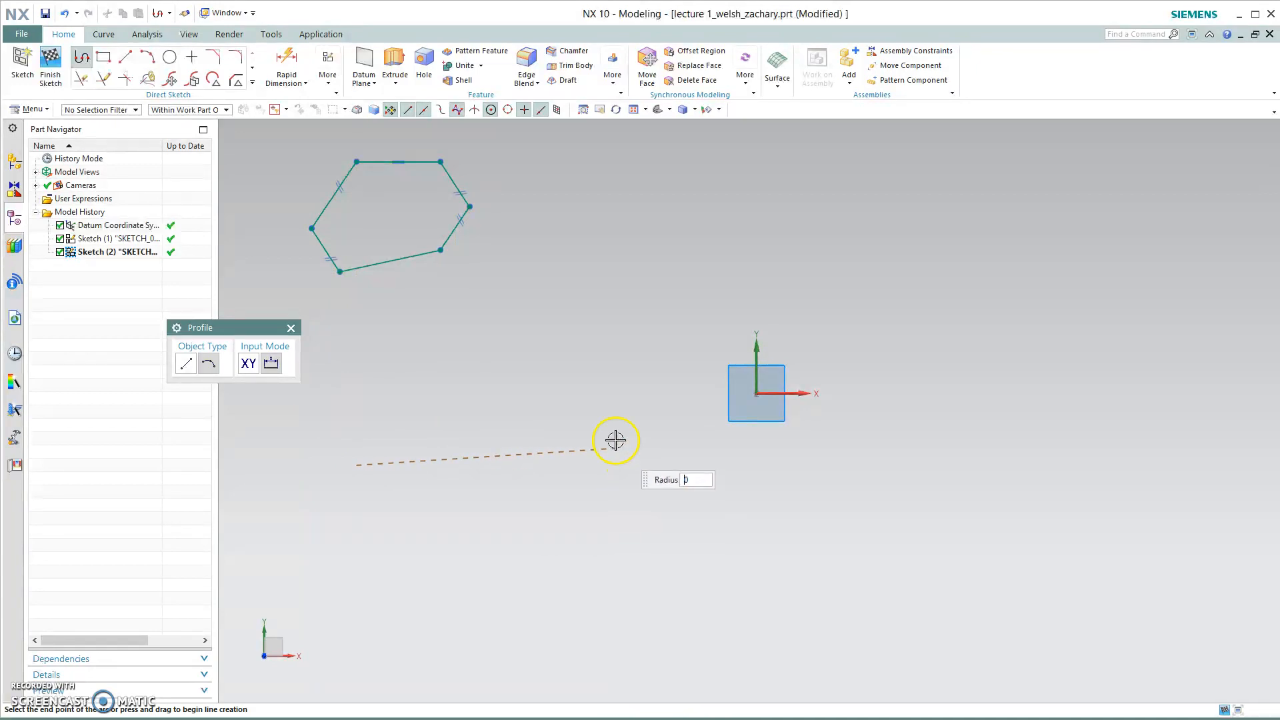
{"action": "left_click", "coordinate": [586, 354]}
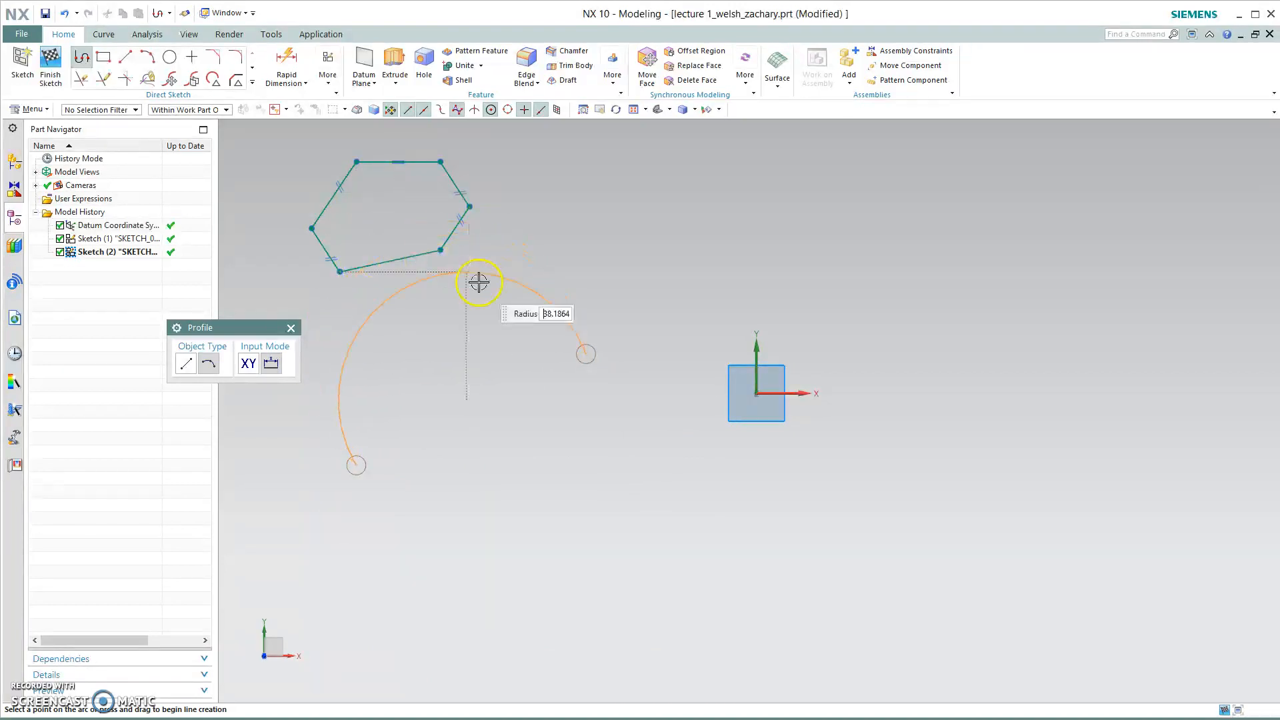
{"action": "key", "text": "Escape"}
{"action": "key", "text": "Escape"}
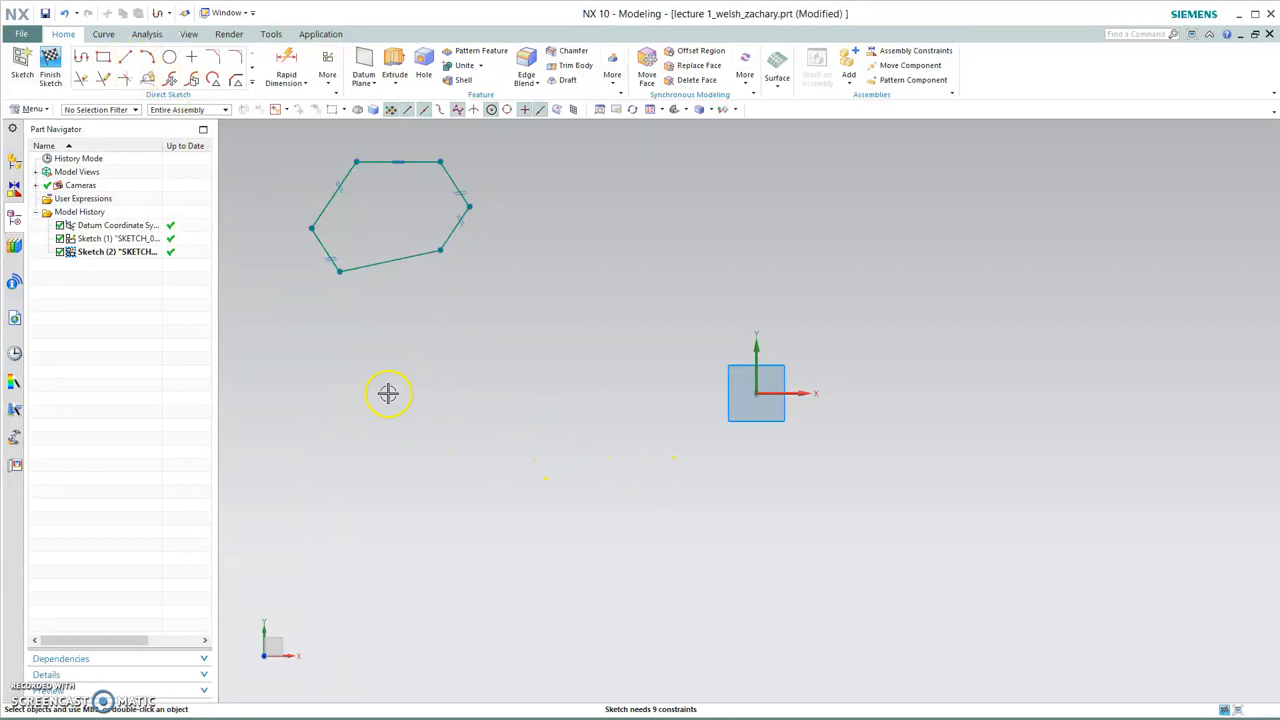
Draw a horizontal rectangle by two corner points below the hexagon, with its upper-right corner at about XC -81, YC 22.
{"action": "left_click", "coordinate": [104, 60]}
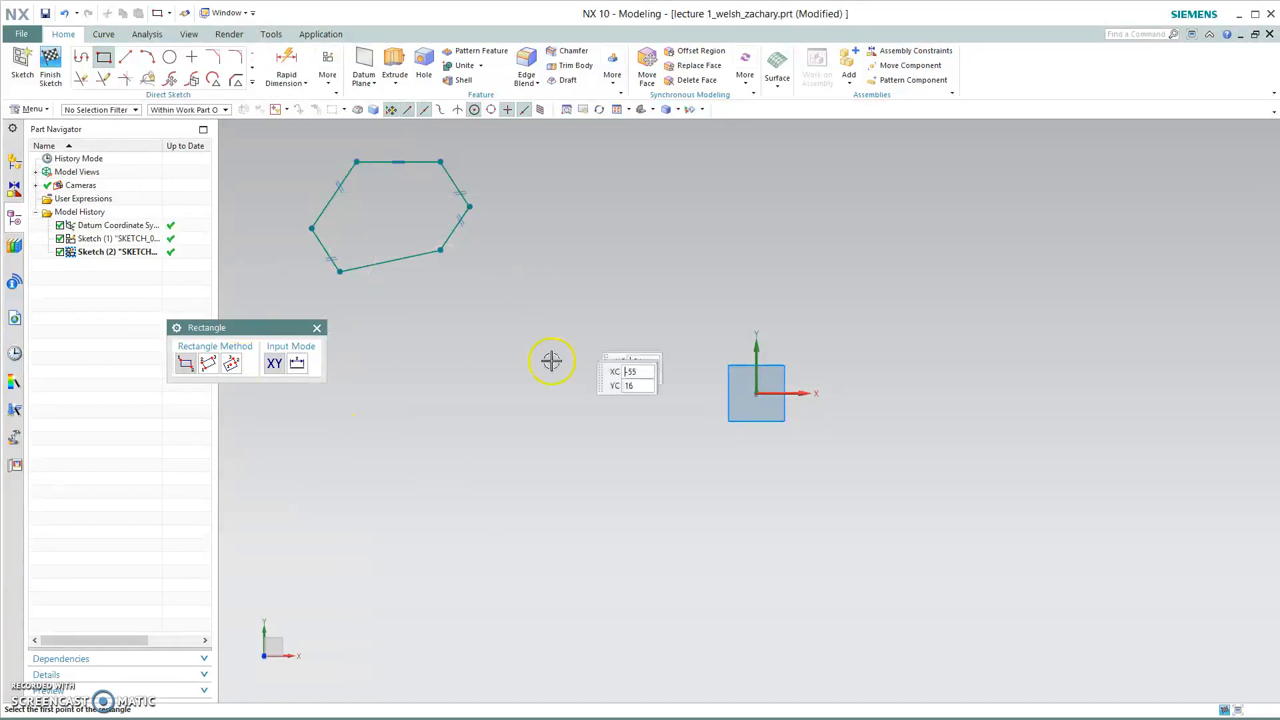
{"action": "left_click_drag", "start_coordinate": [265, 331], "coordinate": [226, 285]}
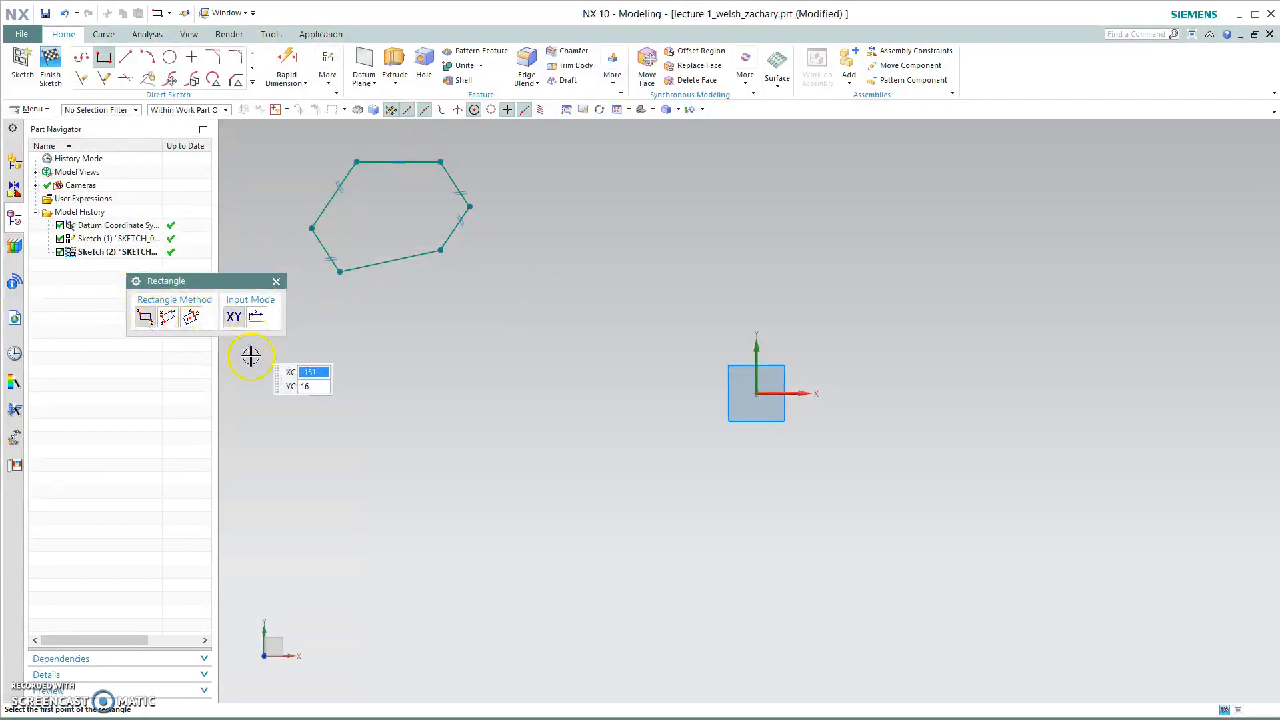
{"action": "left_click", "coordinate": [317, 434]}
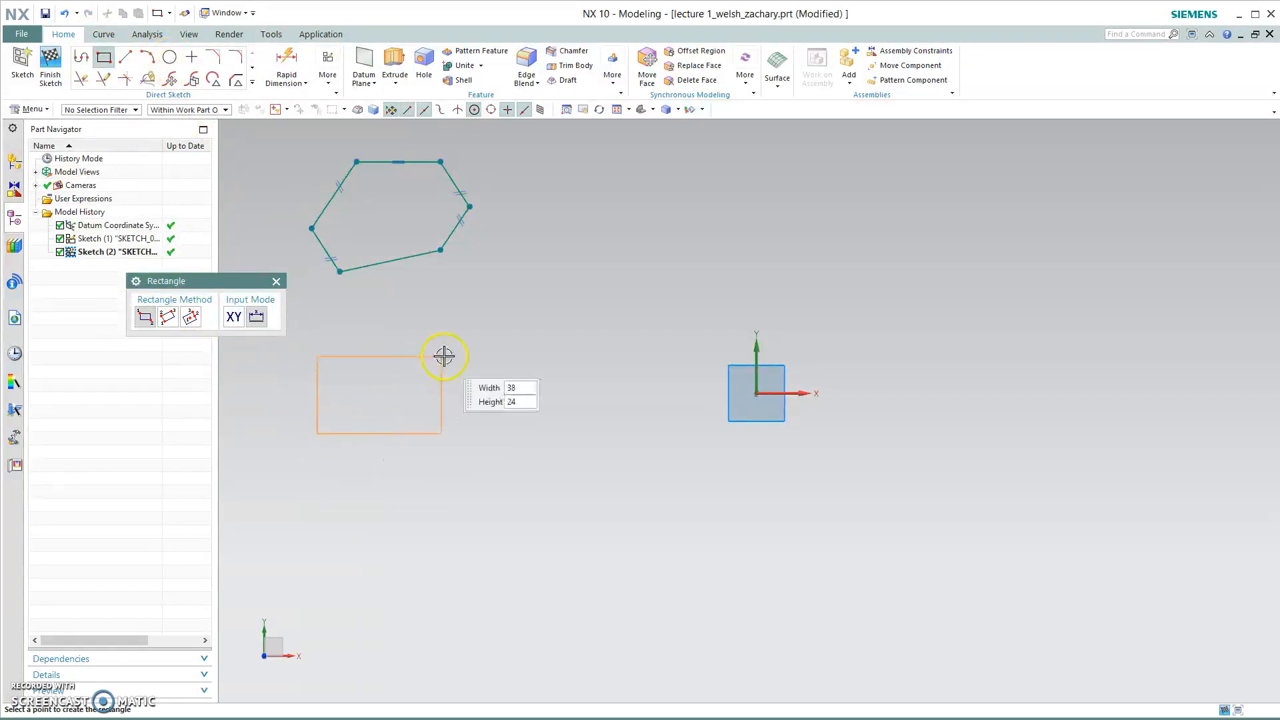
{"action": "left_click", "coordinate": [317, 425]}
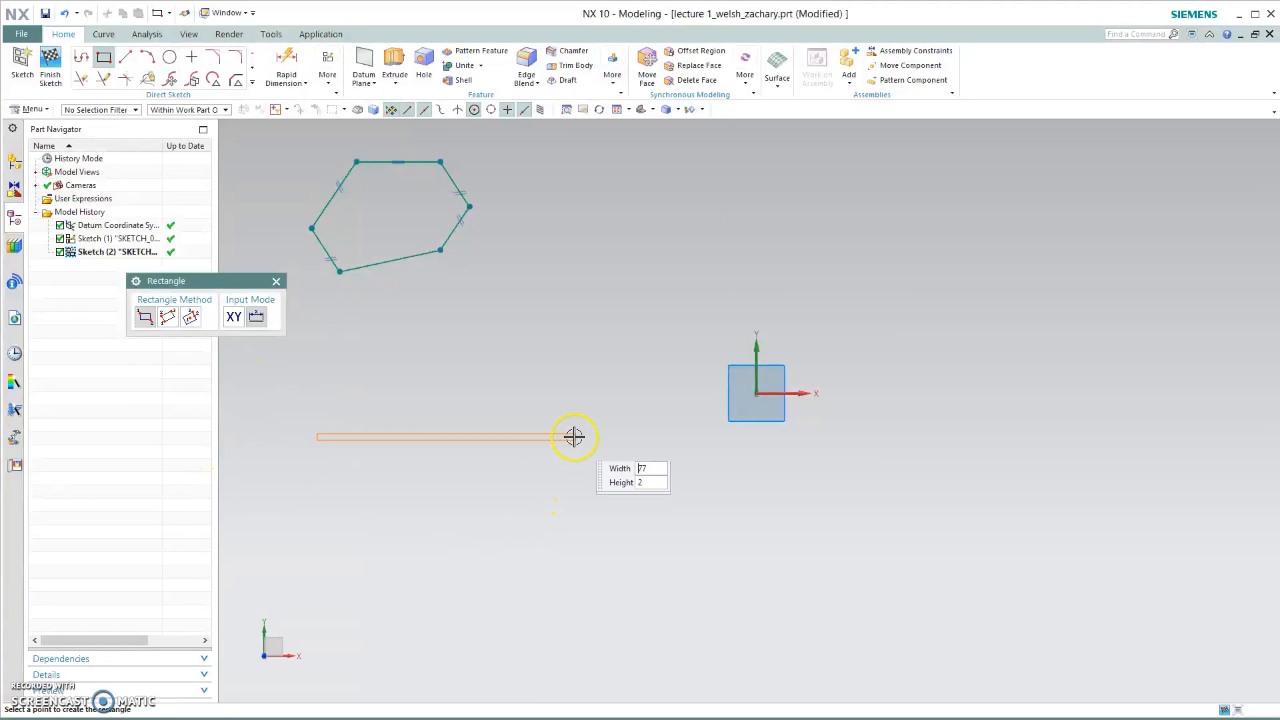
{"action": "left_click", "coordinate": [485, 319]}
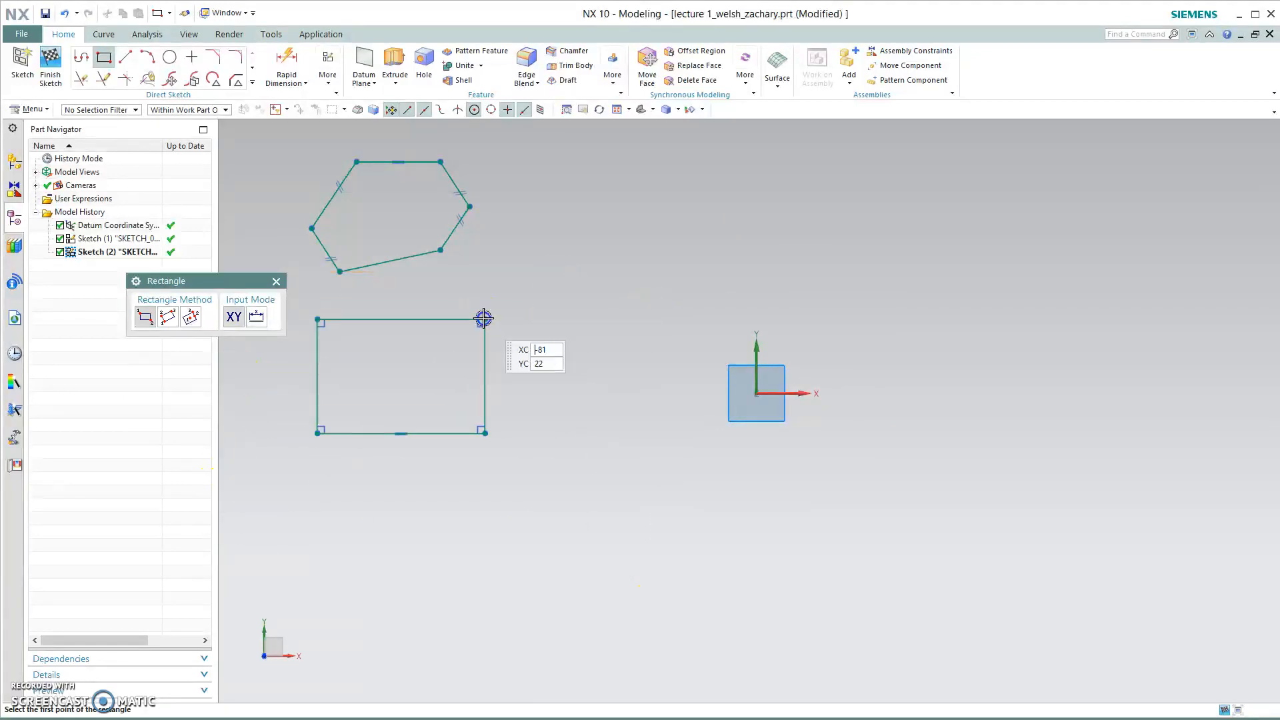
{"action": "left_click", "coordinate": [166, 319]}
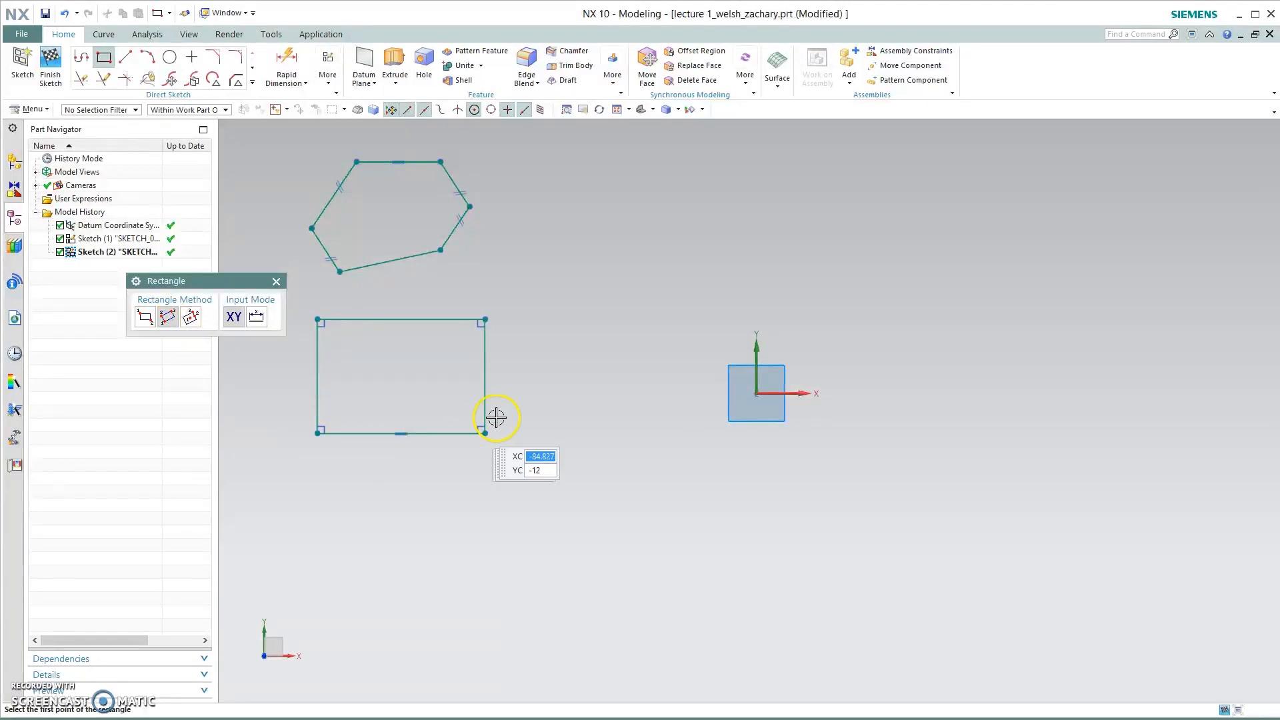
{"action": "left_click", "coordinate": [680, 212]}
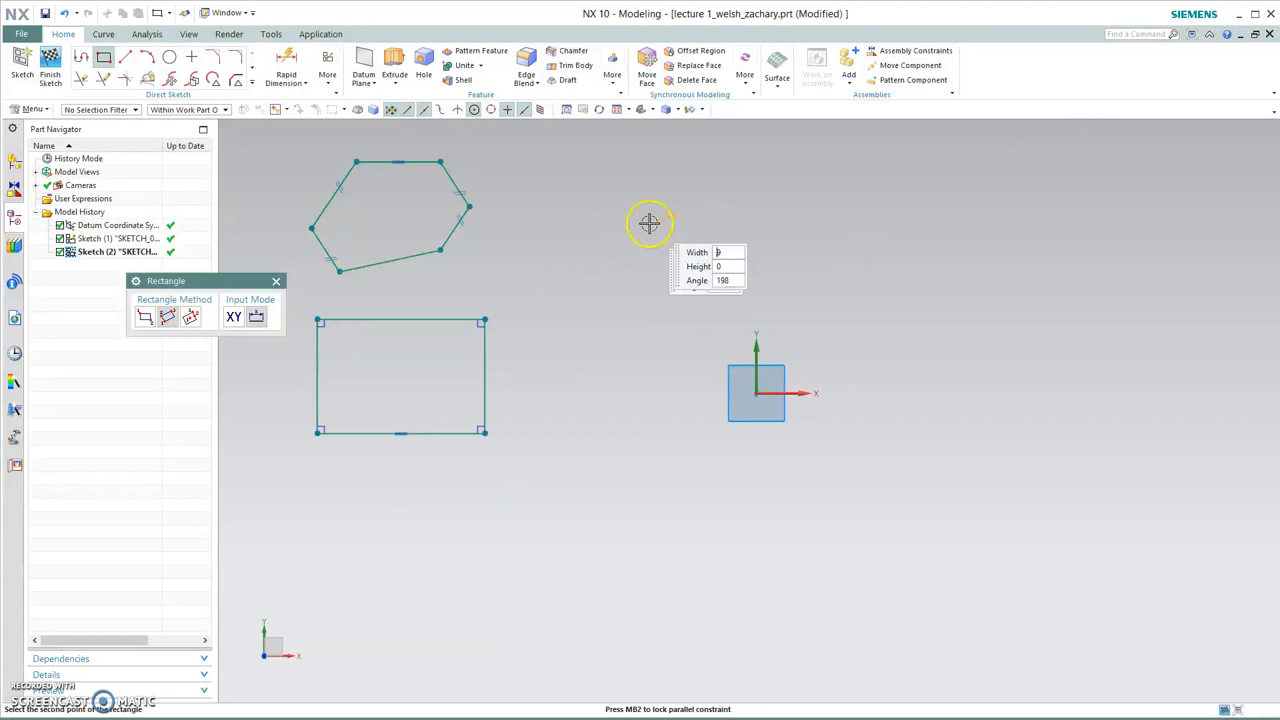
{"action": "left_click", "coordinate": [961, 212]}
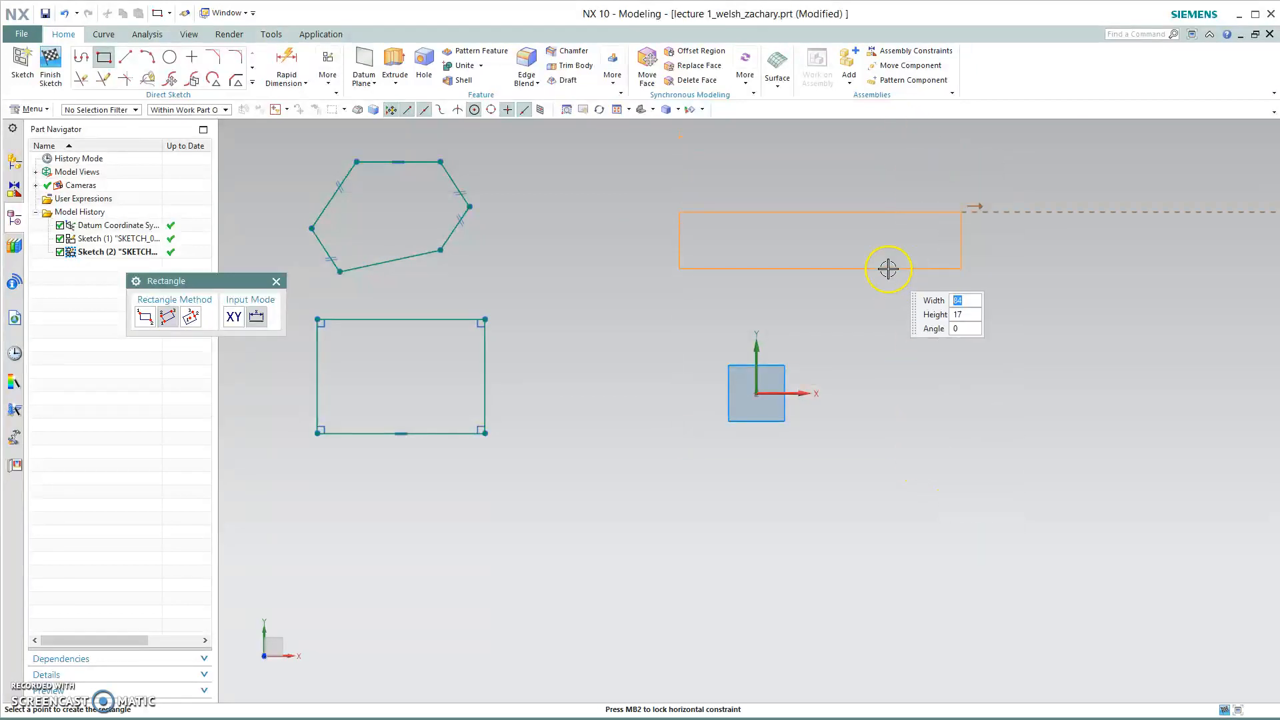
{"action": "key", "text": "Escape"}
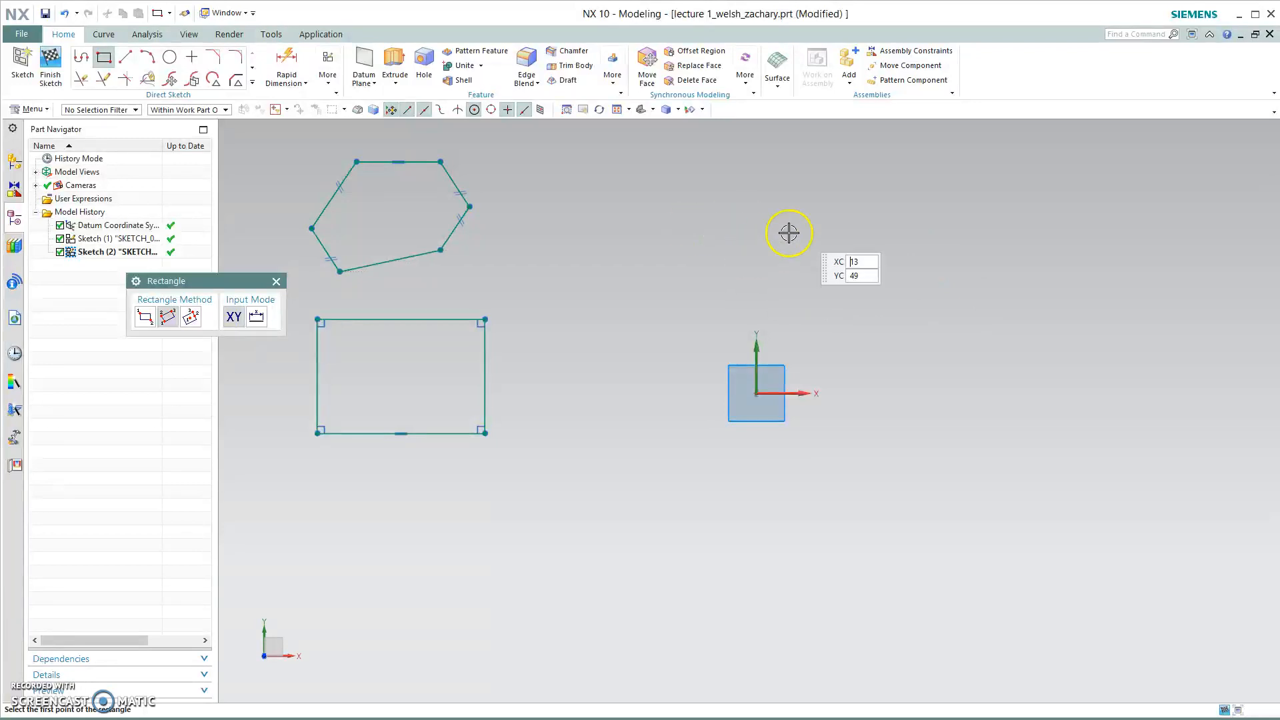
Draw a rectangle from its center between the hexagon and the origin, about 67 mm wide and tilted at about 49 degrees.
{"action": "left_click", "coordinate": [192, 318]}
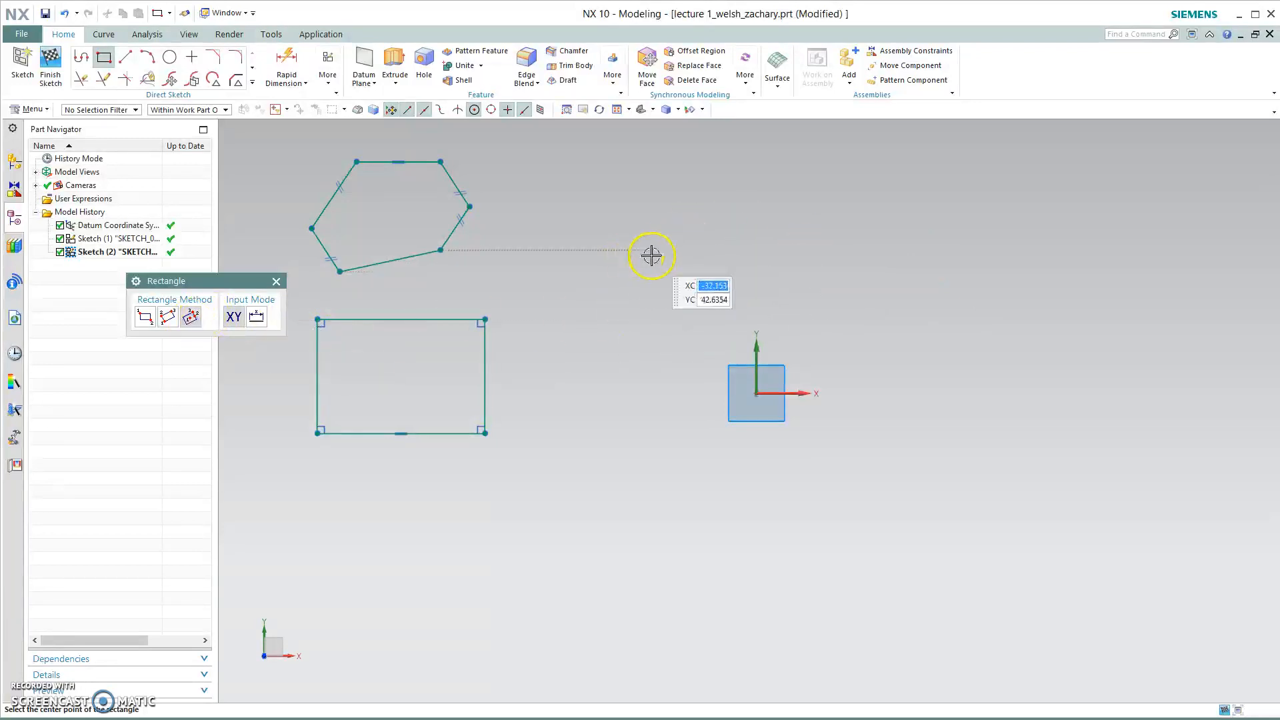
{"action": "left_click", "coordinate": [666, 294]}
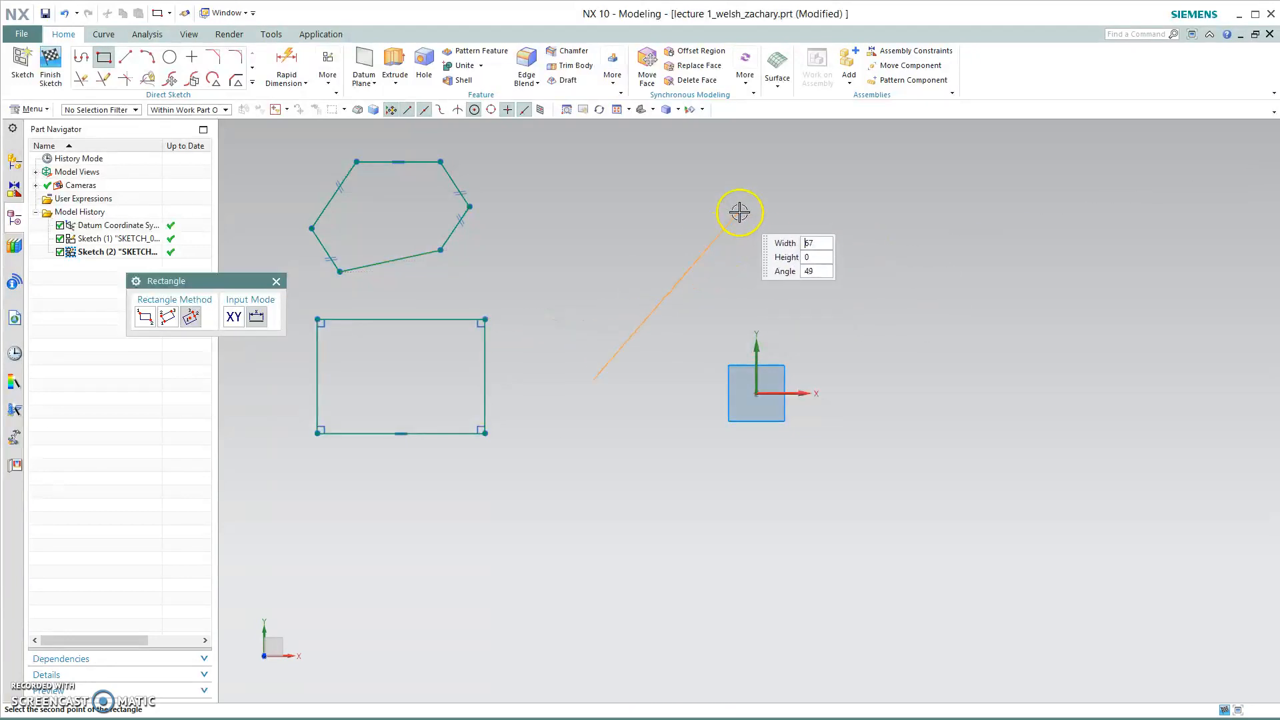
{"action": "left_click", "coordinate": [695, 201]}
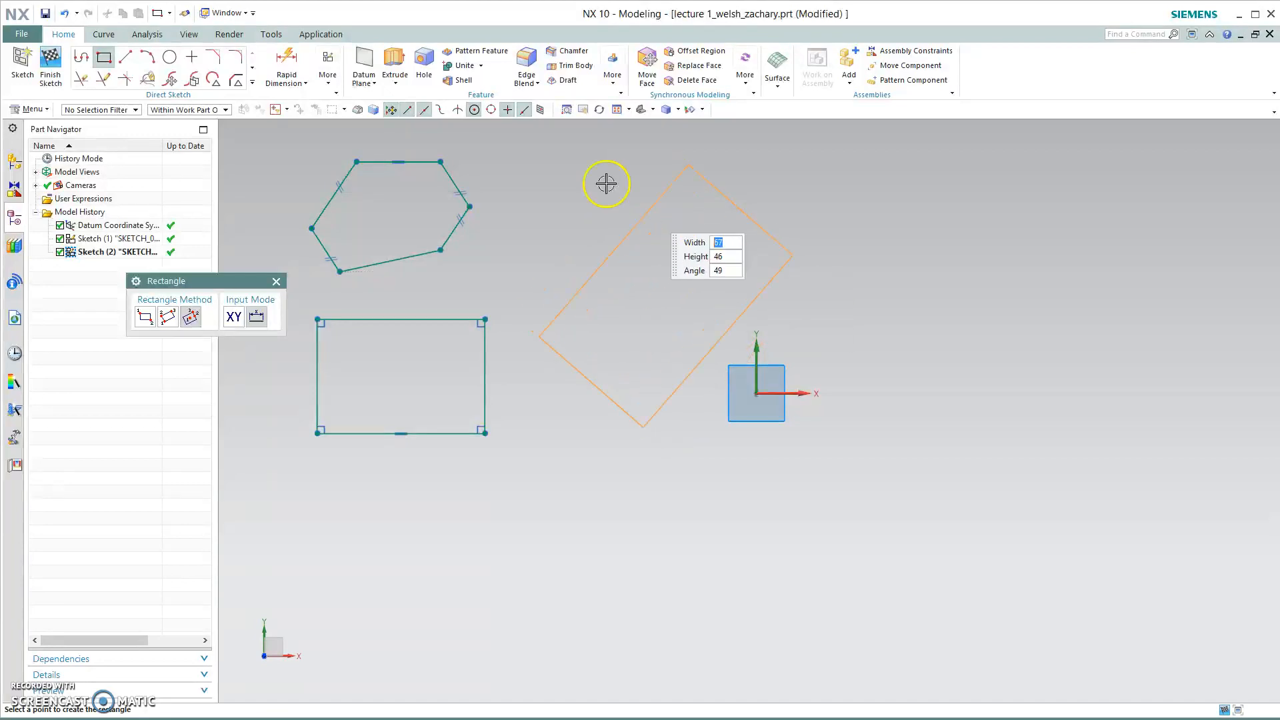
{"action": "left_click", "coordinate": [639, 238]}
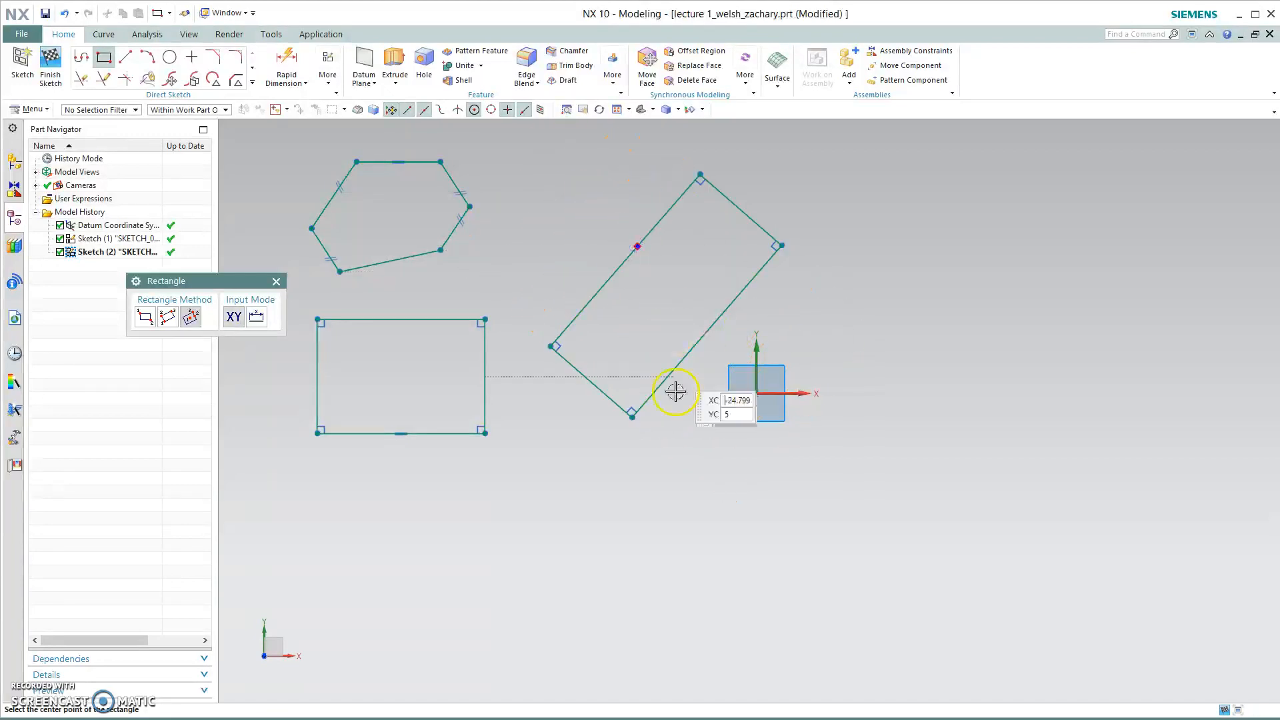
Draw a horizontal line with the Line tool in the empty area above and right of the origin.
{"action": "left_click", "coordinate": [127, 58]}
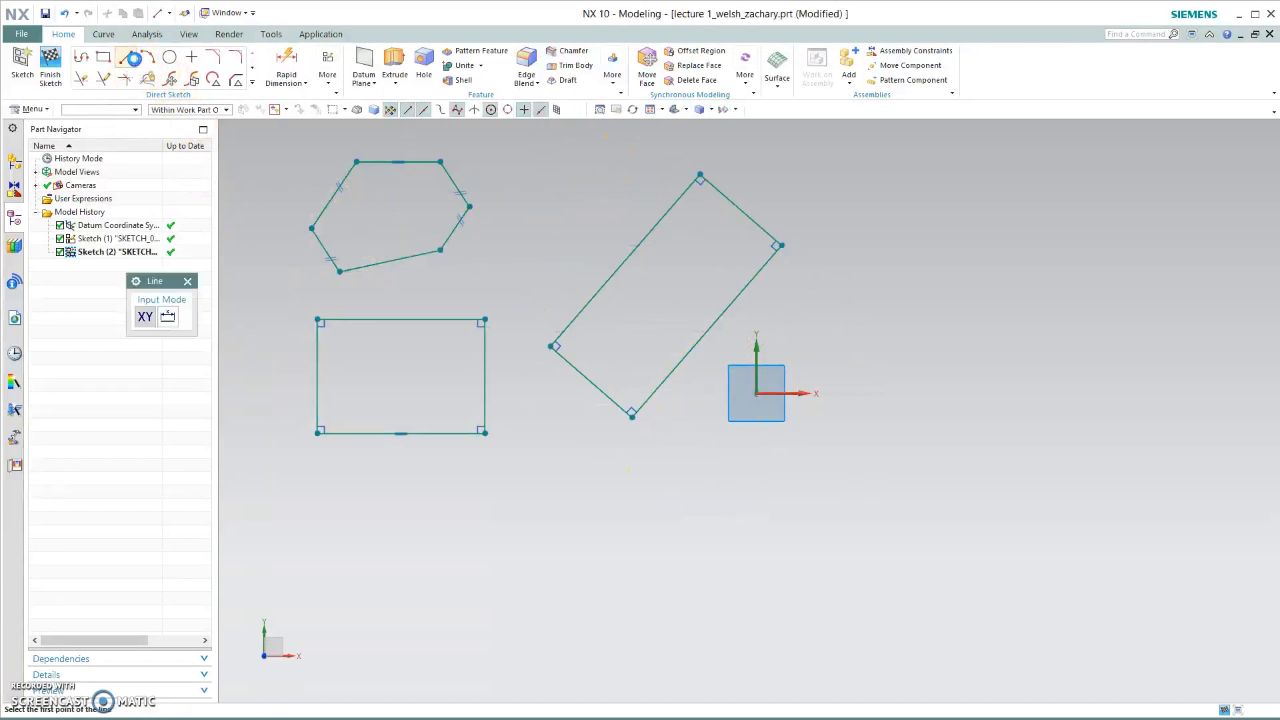
{"action": "middle_click_drag", "start_coordinate": [840, 517], "coordinate": [560, 543], "text": "shift"}
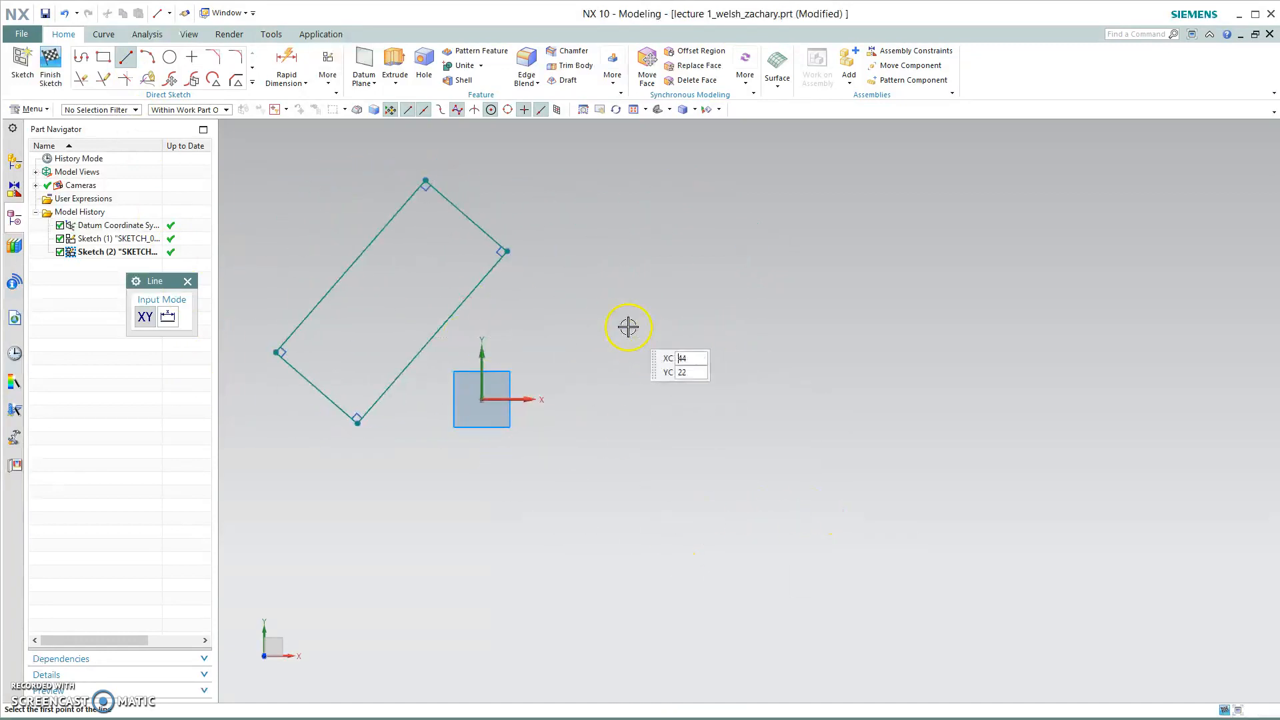
{"action": "left_click", "coordinate": [640, 294]}
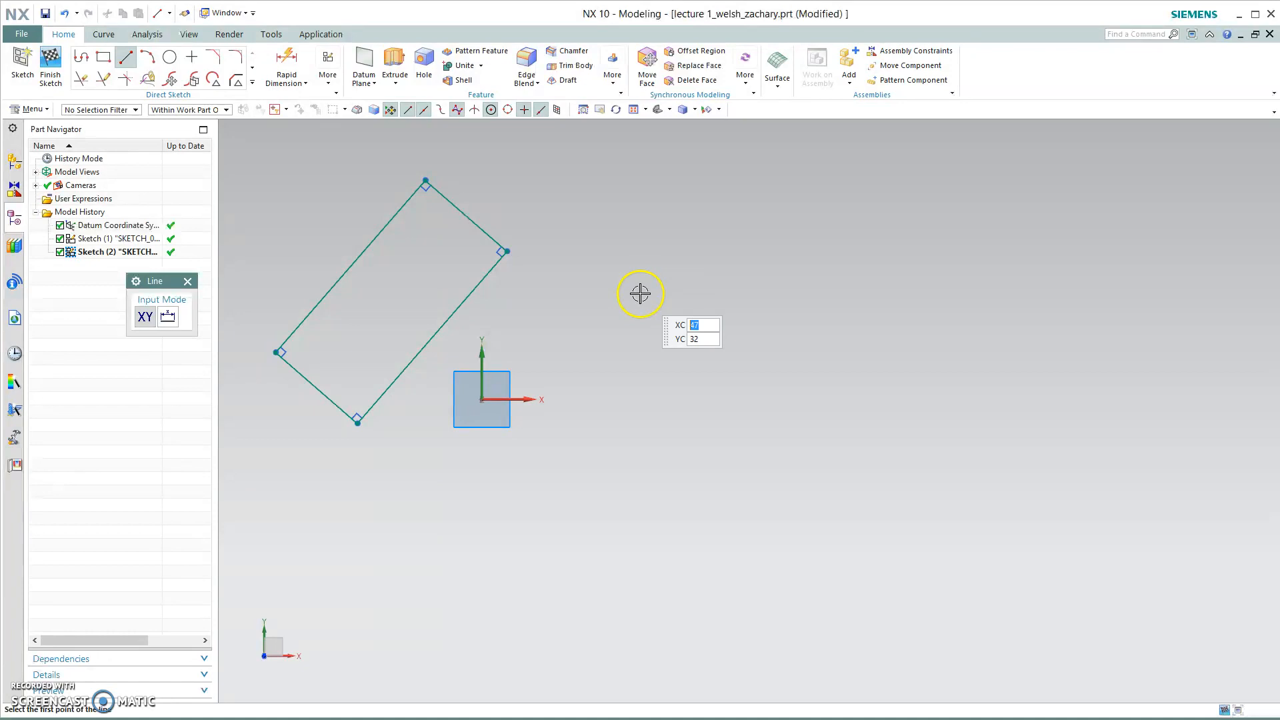
{"action": "mouse_move", "coordinate": [641, 293]}
{"action": "middle_mouse_down", "text": "shift"}
{"action": "mouse_move", "coordinate": [514, 300]}
{"action": "mouse_move", "coordinate": [723, 314]}
{"action": "mouse_move", "coordinate": [648, 320]}
{"action": "middle_mouse_up", "text": "shift"}
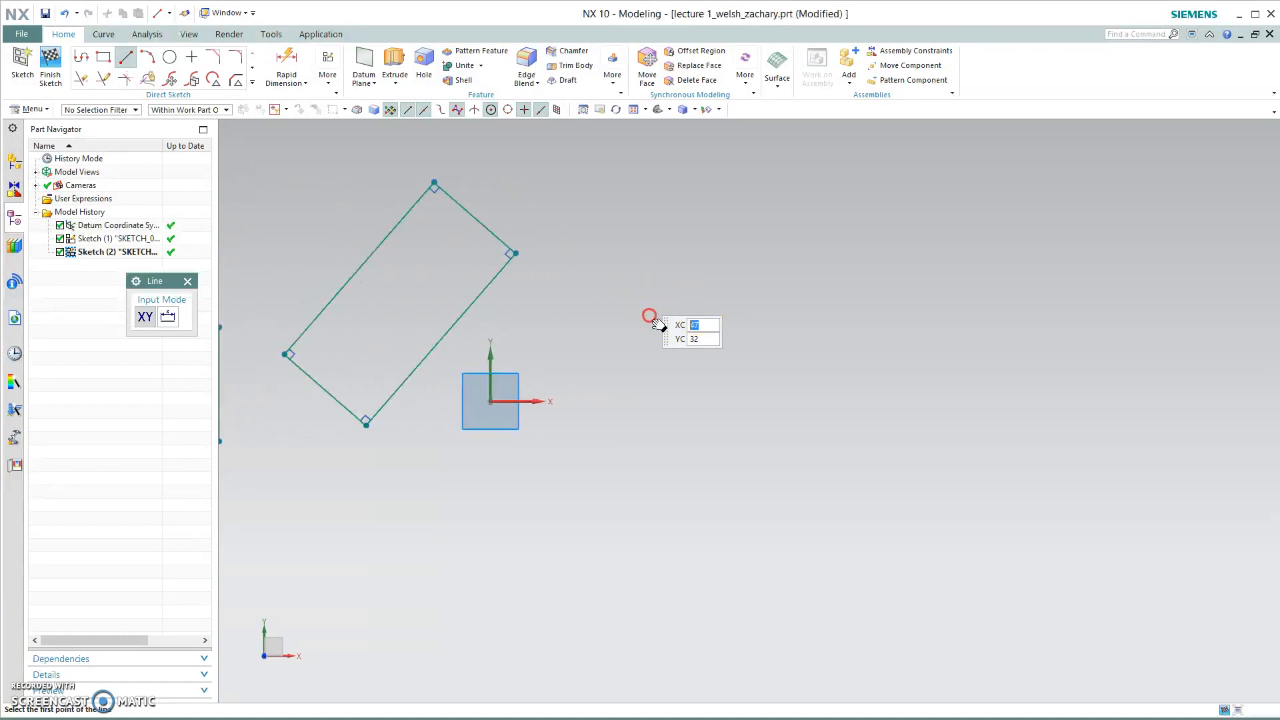
{"action": "left_click", "coordinate": [601, 109]}
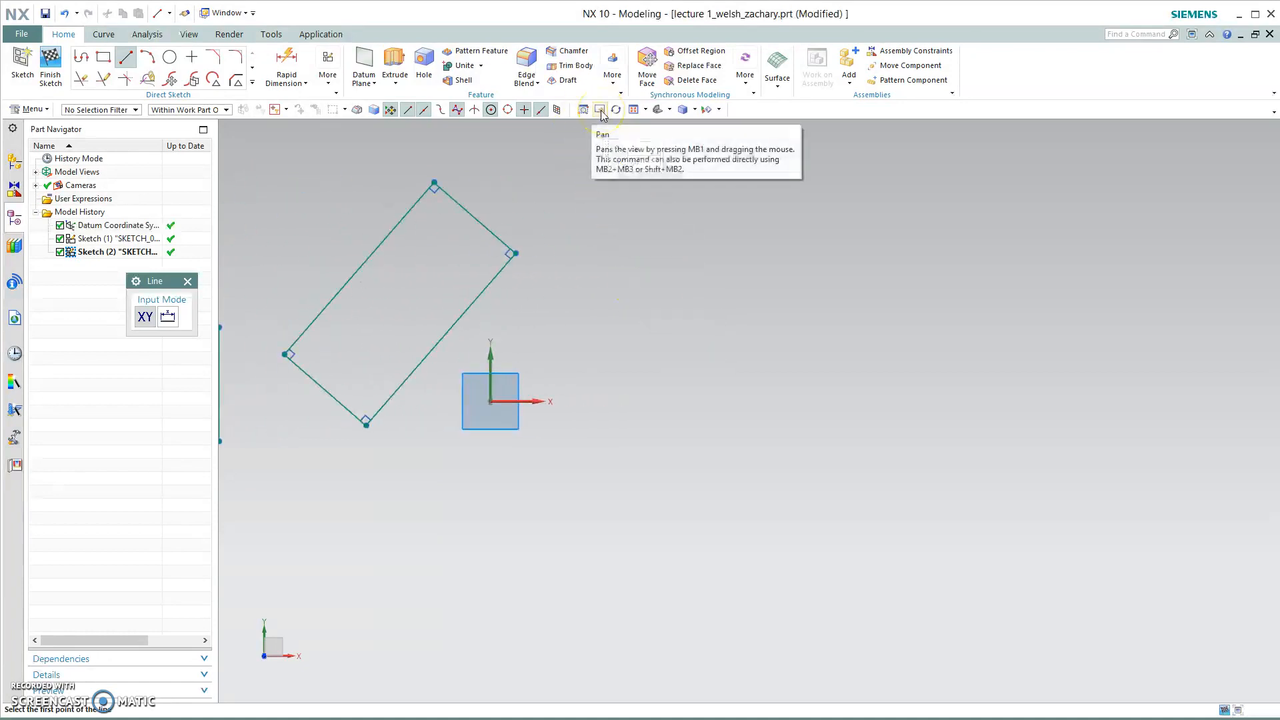
{"action": "mouse_move", "coordinate": [666, 350]}
{"action": "left_mouse_down"}
{"action": "mouse_move", "coordinate": [834, 385]}
{"action": "mouse_move", "coordinate": [732, 382]}
{"action": "left_mouse_up"}
{"action": "left_click", "coordinate": [583, 111]}
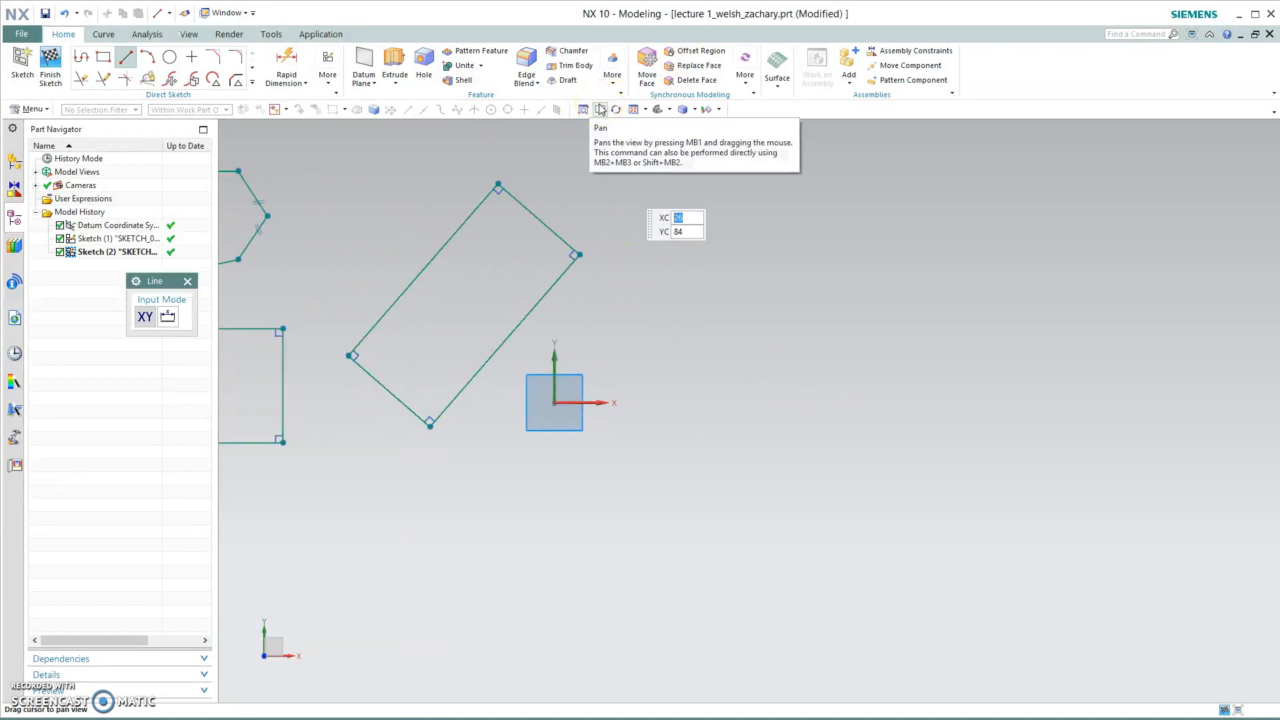
{"action": "left_click", "coordinate": [600, 110]}
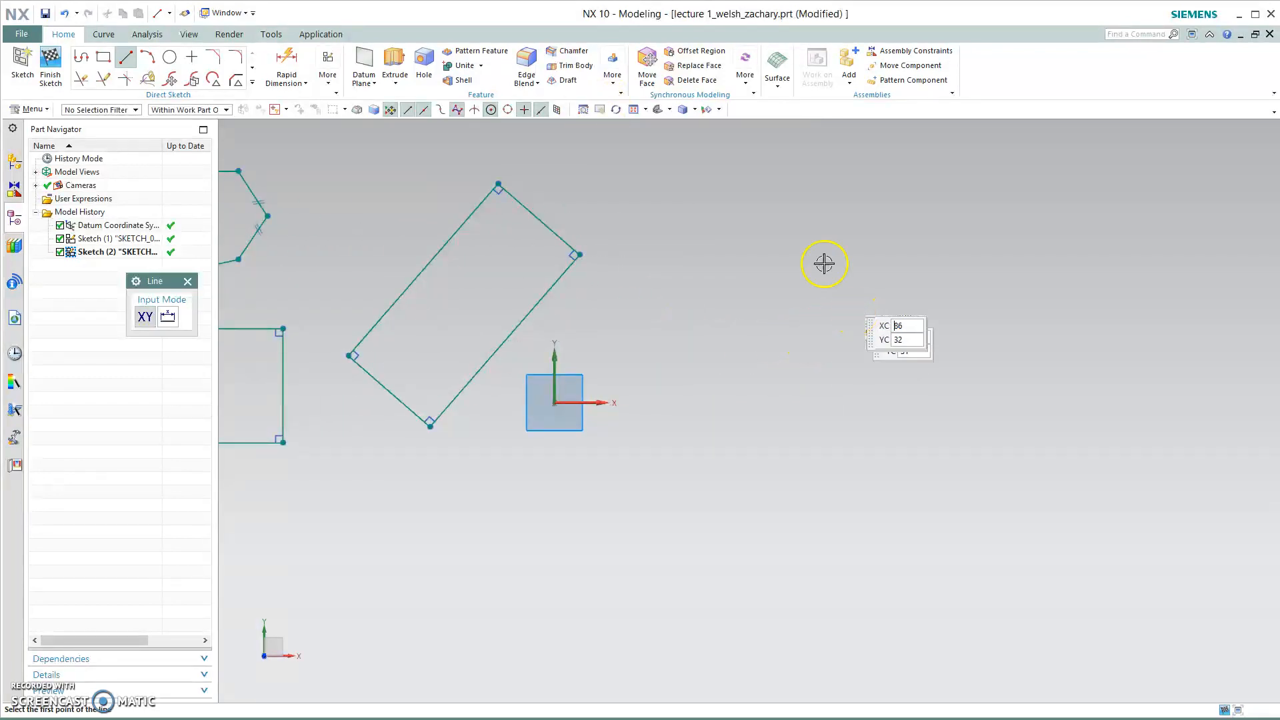
{"action": "mouse_move", "coordinate": [901, 309]}
{"action": "middle_mouse_down", "text": "shift"}
{"action": "mouse_move", "coordinate": [1116, 320]}
{"action": "mouse_move", "coordinate": [1050, 335]}
{"action": "mouse_move", "coordinate": [1073, 343]}
{"action": "mouse_move", "coordinate": [907, 362]}
{"action": "mouse_move", "coordinate": [970, 472]}
{"action": "mouse_move", "coordinate": [830, 472]}
{"action": "mouse_move", "coordinate": [634, 430]}
{"action": "mouse_move", "coordinate": [659, 432]}
{"action": "middle_mouse_up", "text": "shift"}
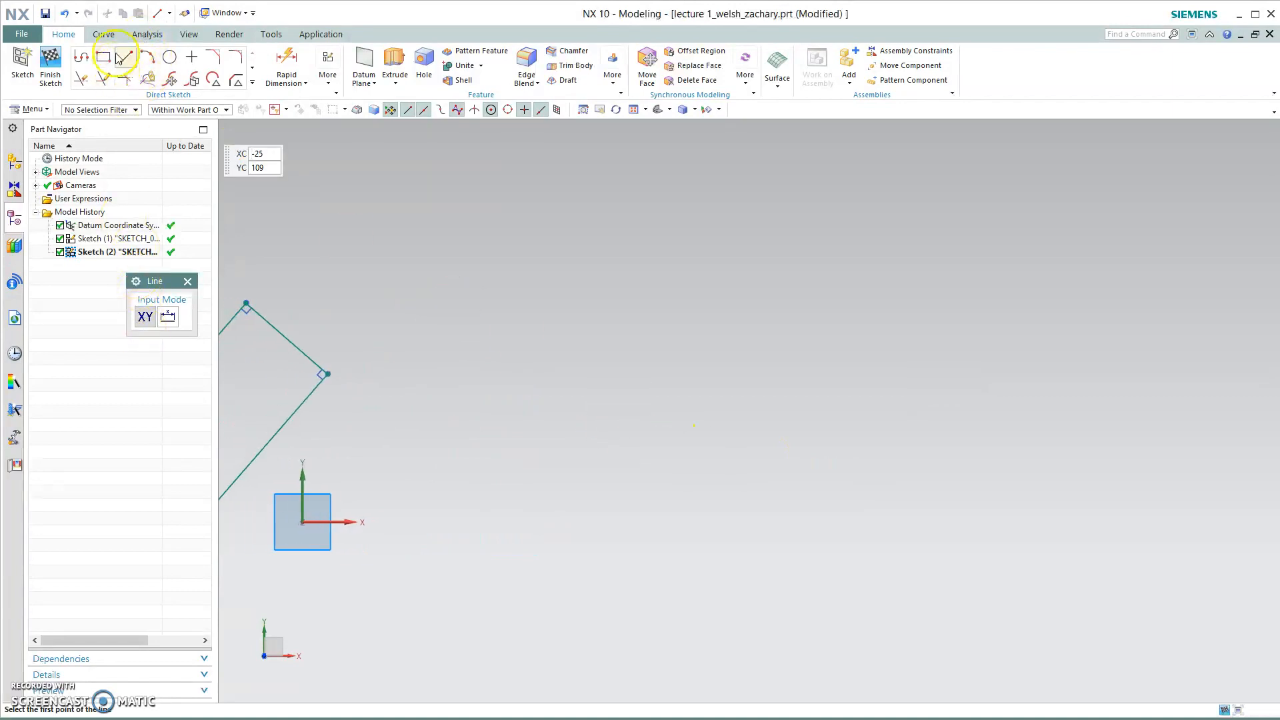
{"action": "left_click", "coordinate": [540, 347]}
{"action": "left_click", "coordinate": [707, 345]}
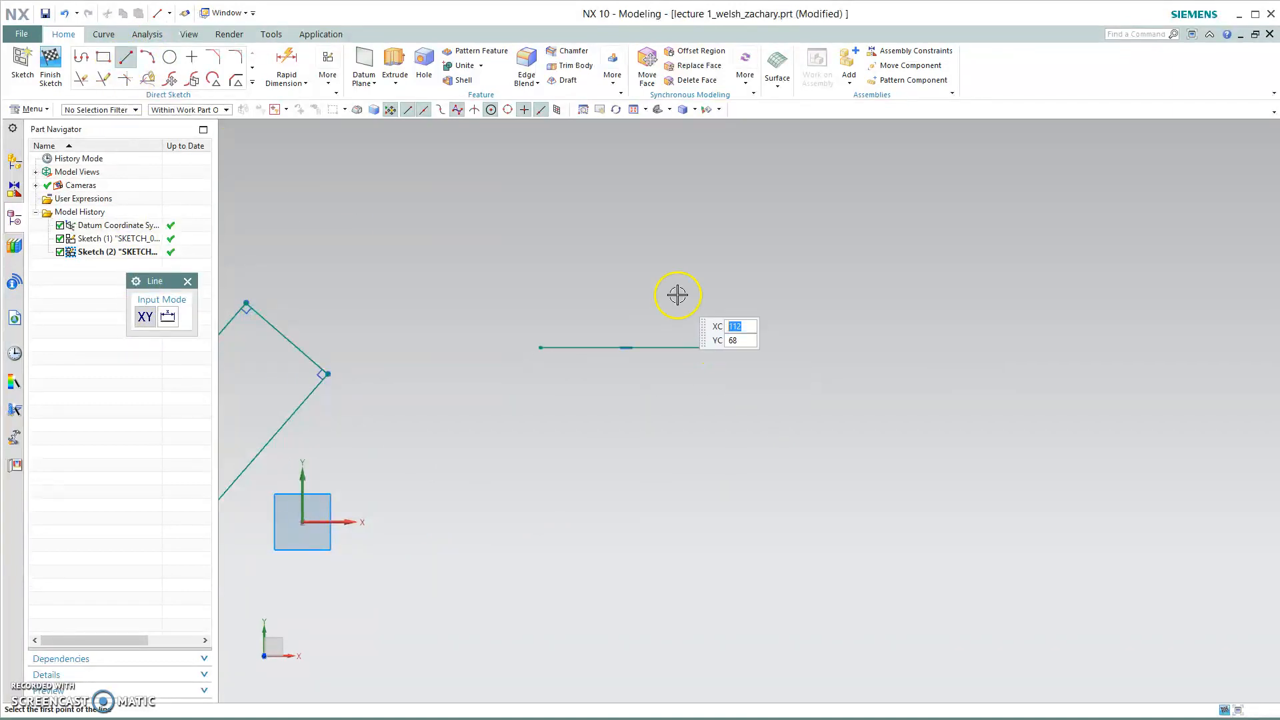
Draw three separate lines between the tilted rectangle and the horizontal line: two steep parallel ones and a short, gently sloping one.
{"action": "left_click", "coordinate": [404, 211]}
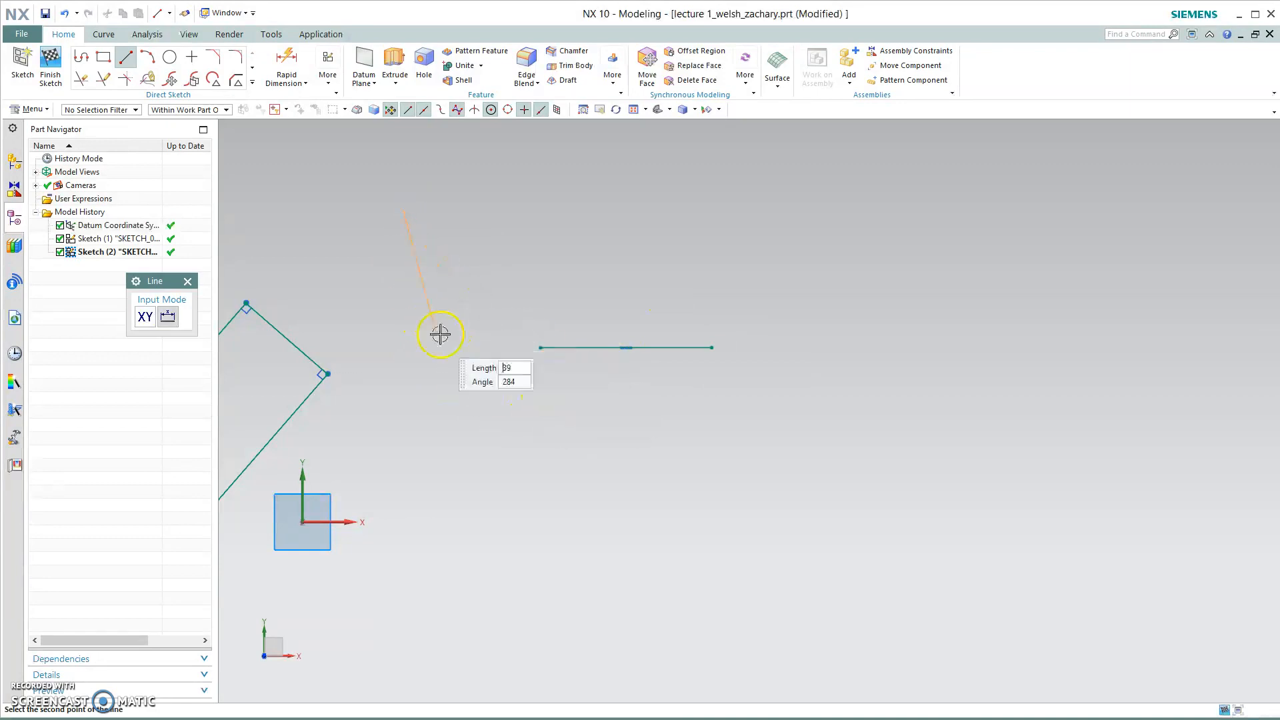
{"action": "left_click", "coordinate": [426, 374]}
{"action": "left_click", "coordinate": [486, 211]}
{"action": "left_click", "coordinate": [554, 235]}
{"action": "left_click", "coordinate": [485, 460]}
{"action": "left_click", "coordinate": [462, 298]}
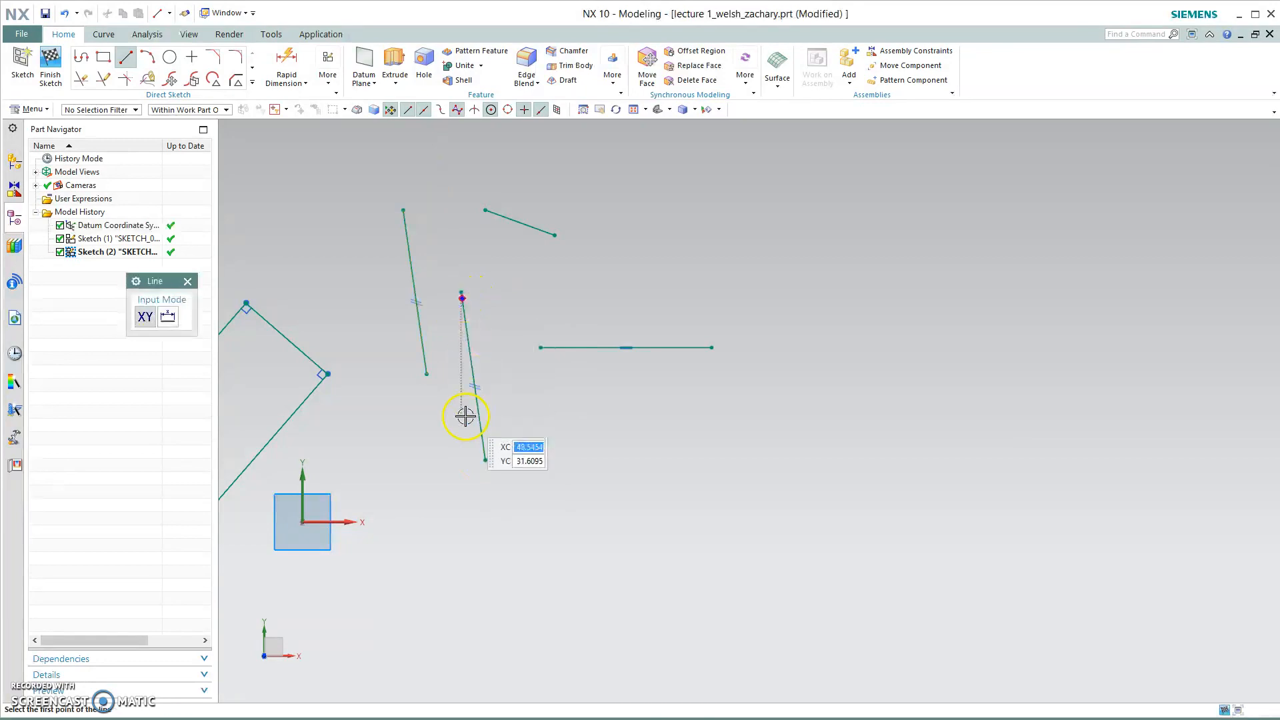
{"action": "left_click_drag", "start_coordinate": [144, 281], "coordinate": [467, 209]}
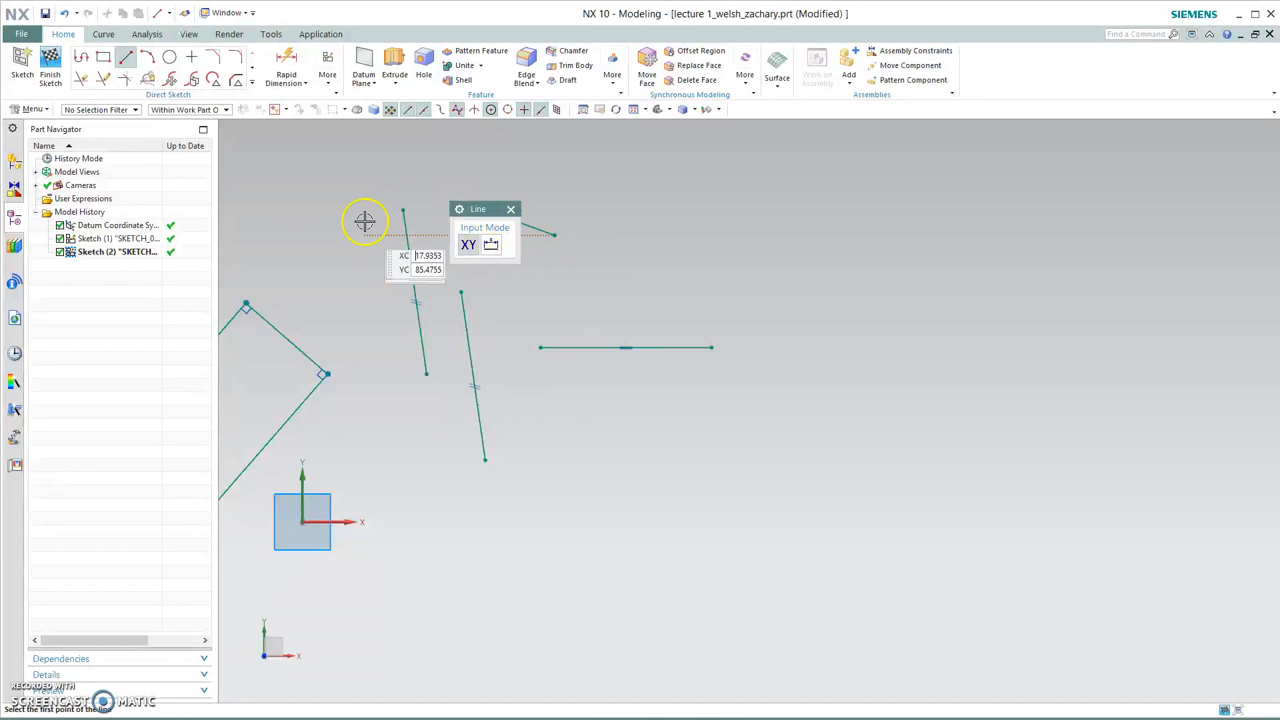
{"action": "left_click", "coordinate": [511, 211]}
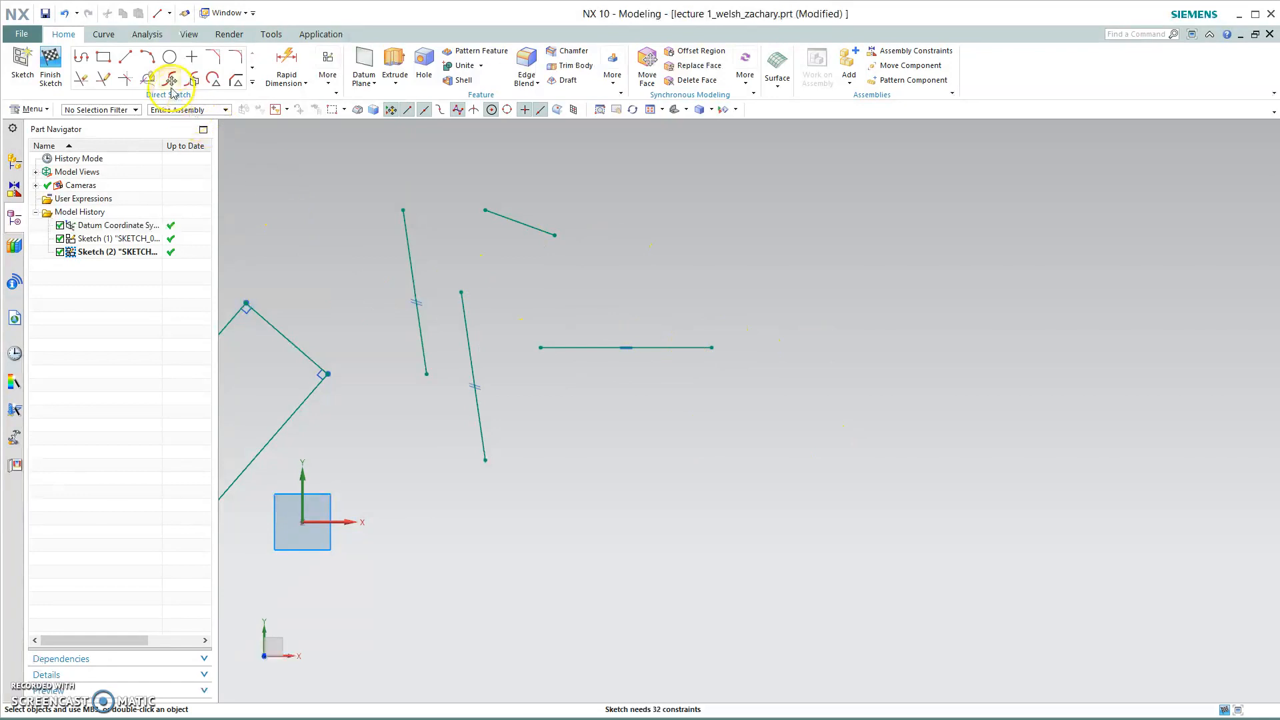
Draw a three-point arc with a radius of about 34 mm below the horizontal line, bulging upward between two level endpoints.
{"action": "left_click", "coordinate": [148, 59]}
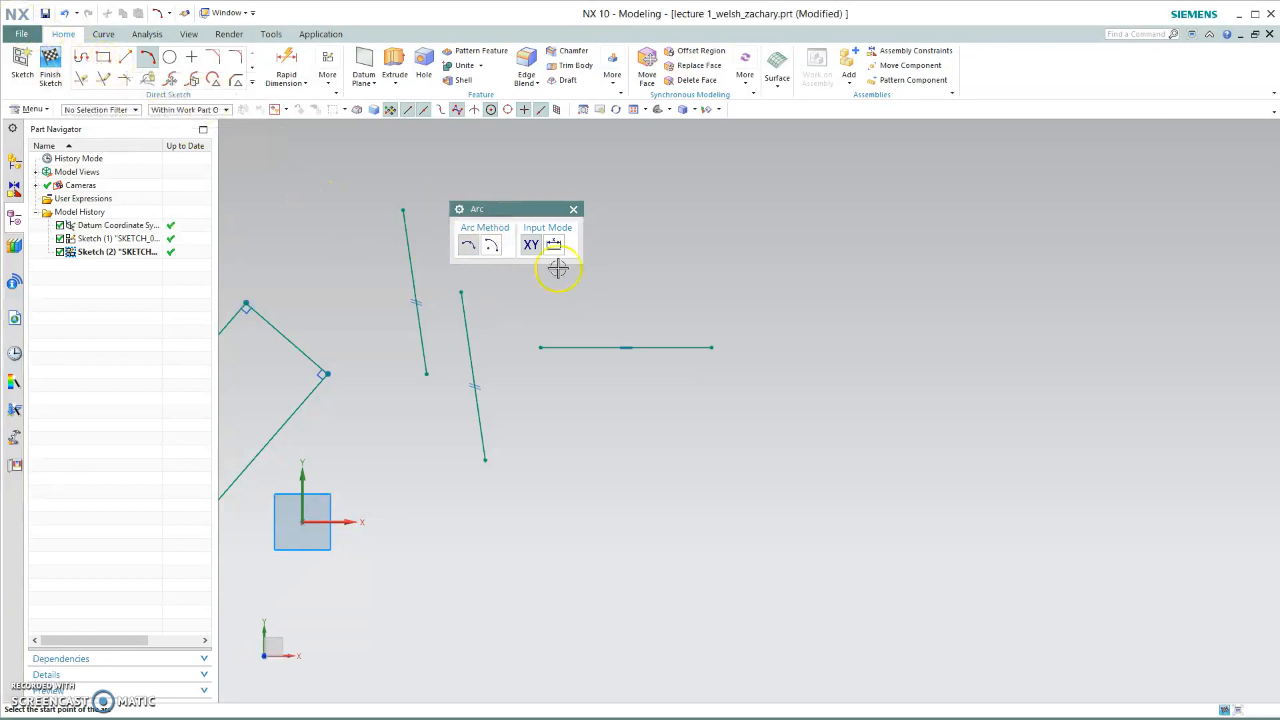
{"action": "left_click", "coordinate": [534, 525]}
{"action": "left_click", "coordinate": [742, 524]}
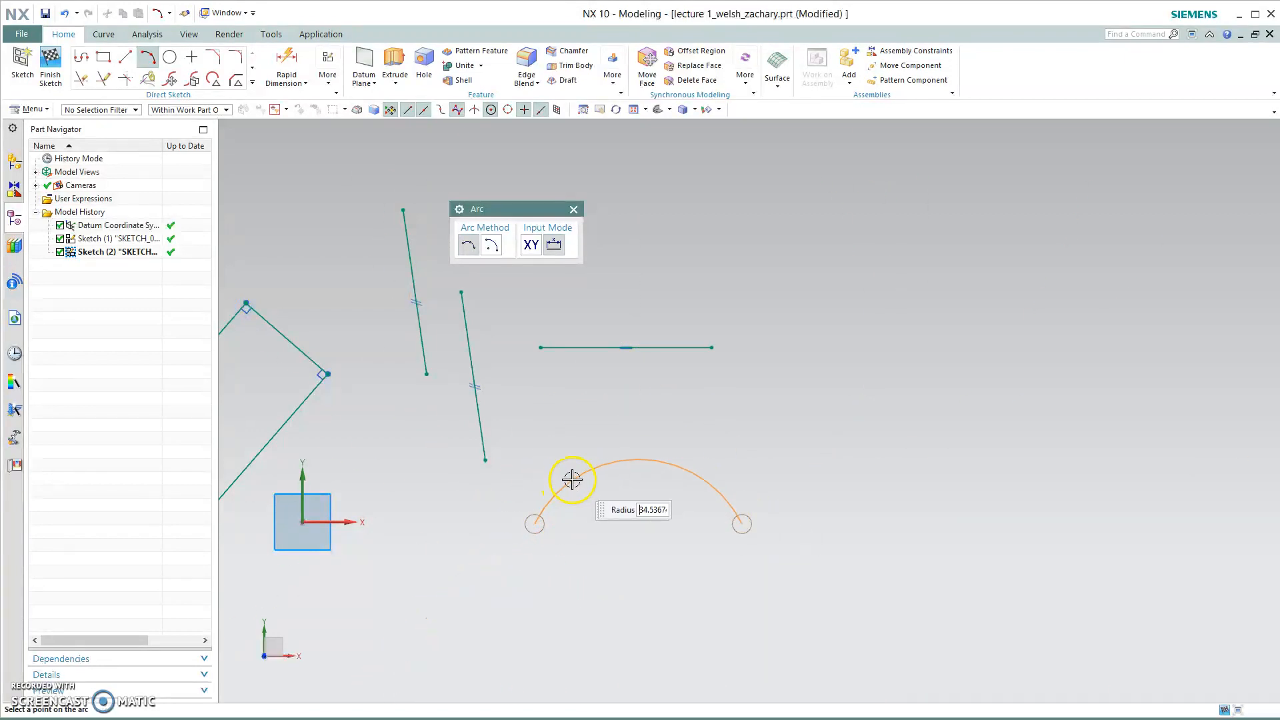
{"action": "left_click", "coordinate": [604, 460]}
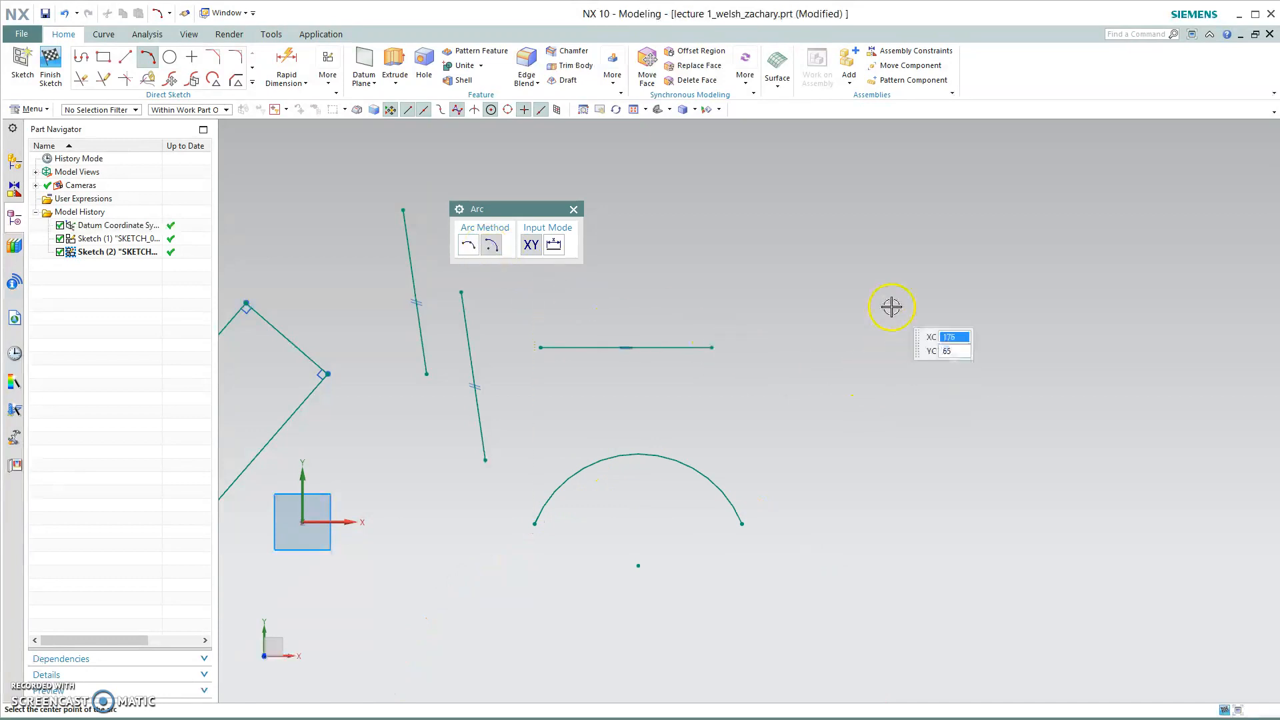
Draw a large arc by center and endpoints, radius about 58 mm, crossing the horizontal line and leaving an upper-right gap.
{"action": "left_click", "coordinate": [838, 272]}
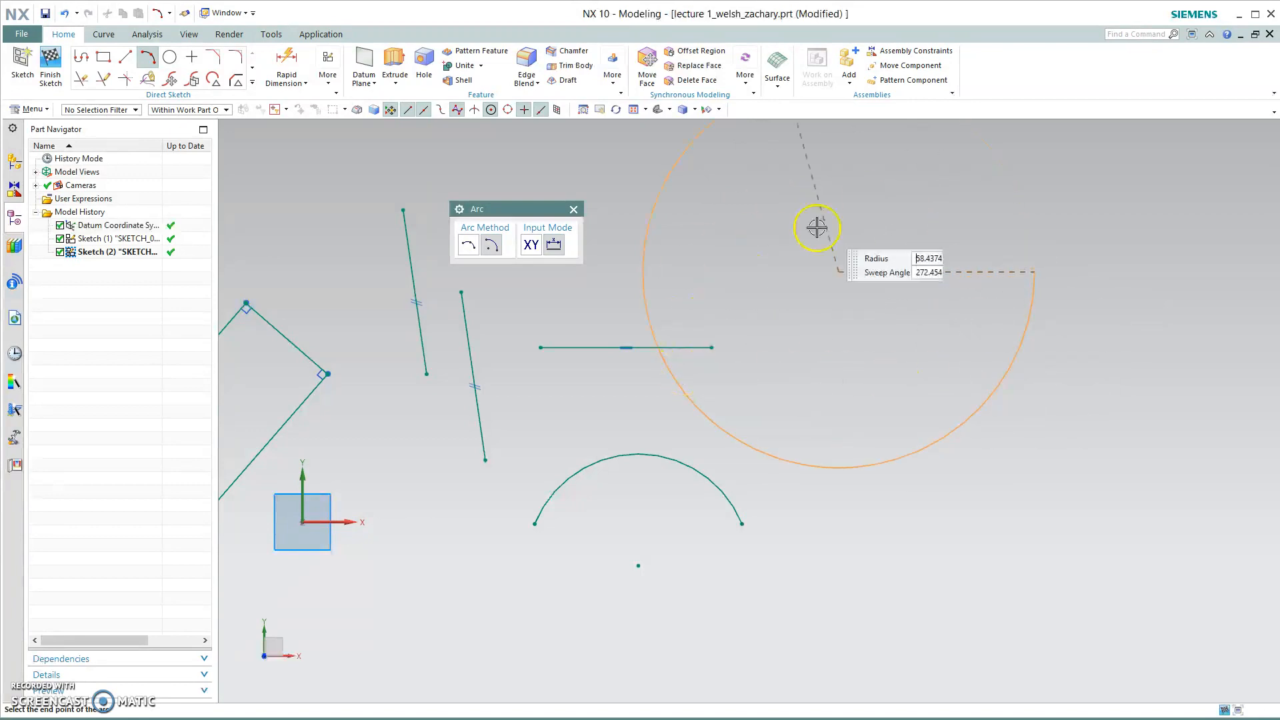
{"action": "left_click", "coordinate": [911, 211]}
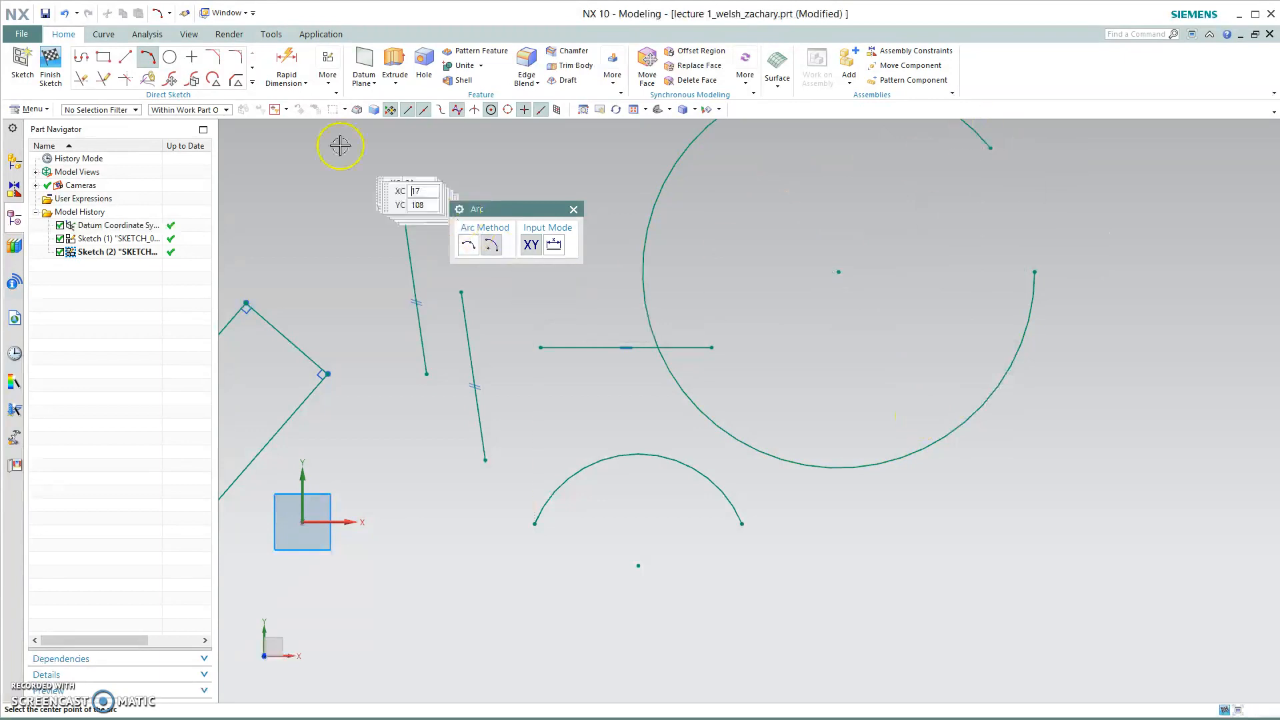
{"action": "key", "text": "Escape"}
Connect the large arc's center point to both of its endpoints with one slanted and one horizontal line.
{"action": "left_click", "coordinate": [127, 58]}
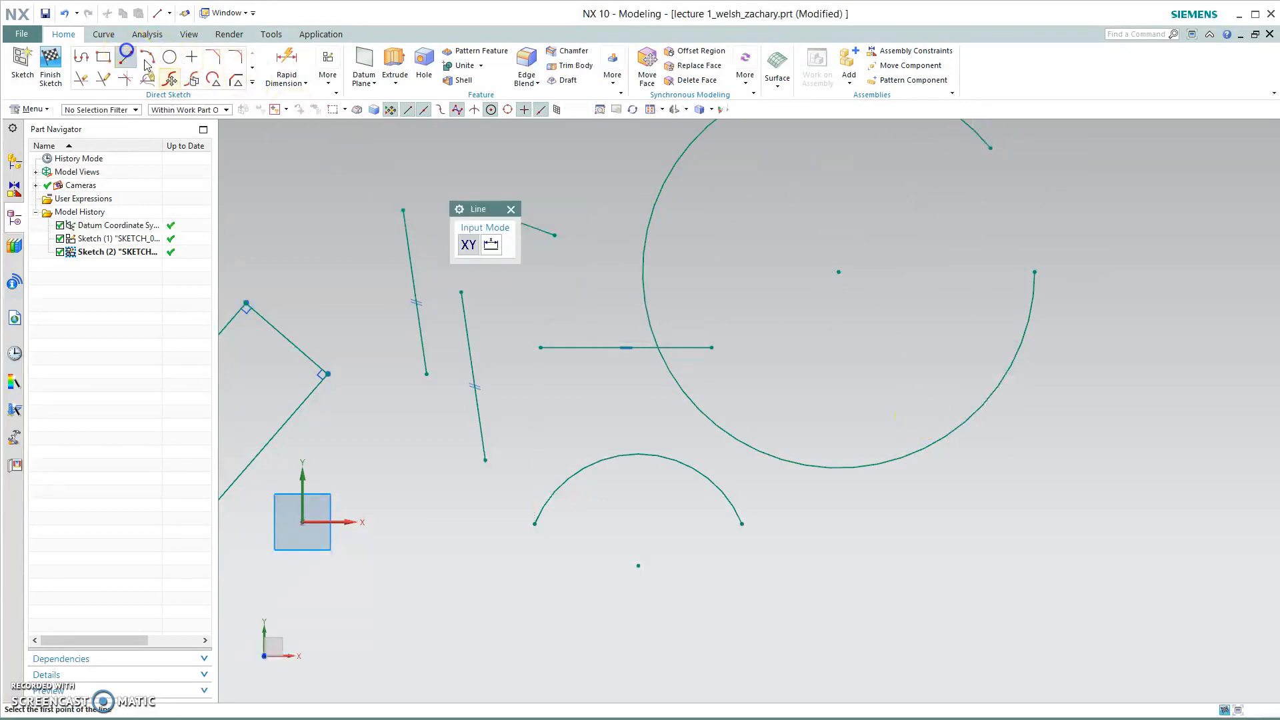
{"action": "left_click", "coordinate": [839, 272]}
{"action": "left_click", "coordinate": [988, 145]}
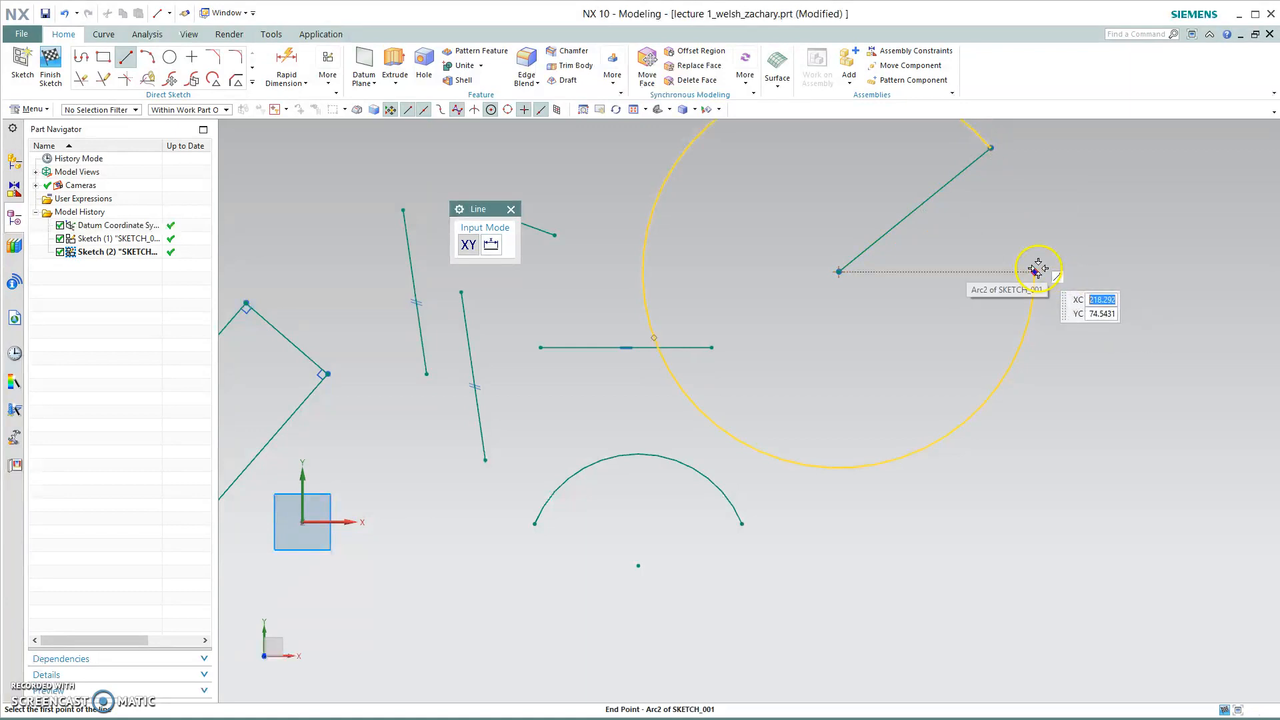
{"action": "scroll", "coordinate": [1040, 268], "scroll_direction": "up", "scroll_amount": 5}
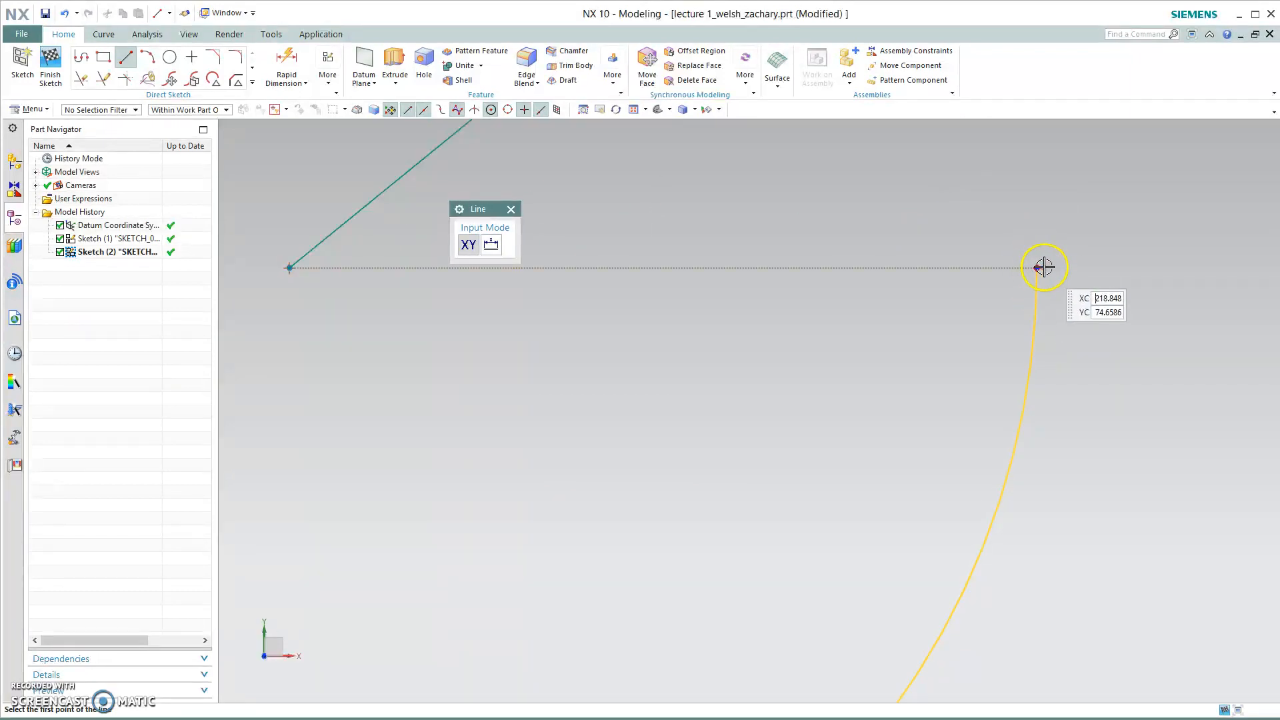
{"action": "scroll", "coordinate": [1034, 270], "scroll_direction": "down", "scroll_amount": 4}
{"action": "left_click", "coordinate": [1032, 269]}
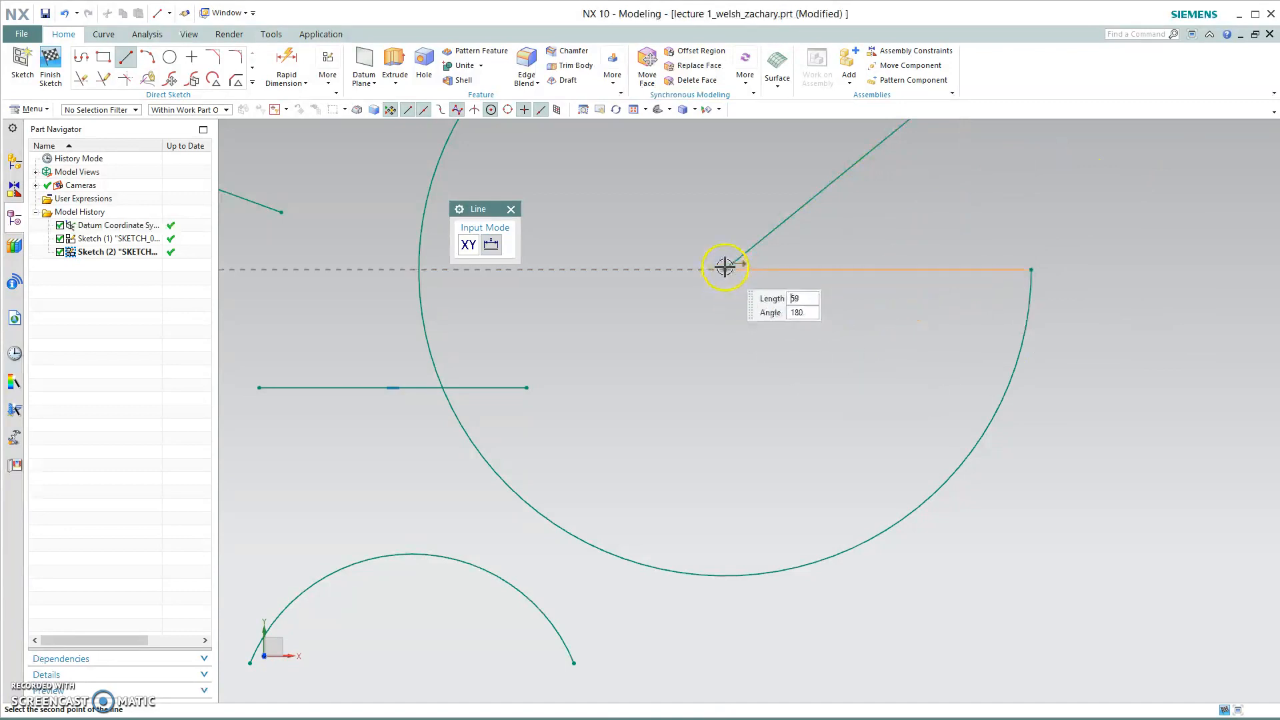
{"action": "scroll", "coordinate": [726, 292], "scroll_direction": "up", "scroll_amount": 4}
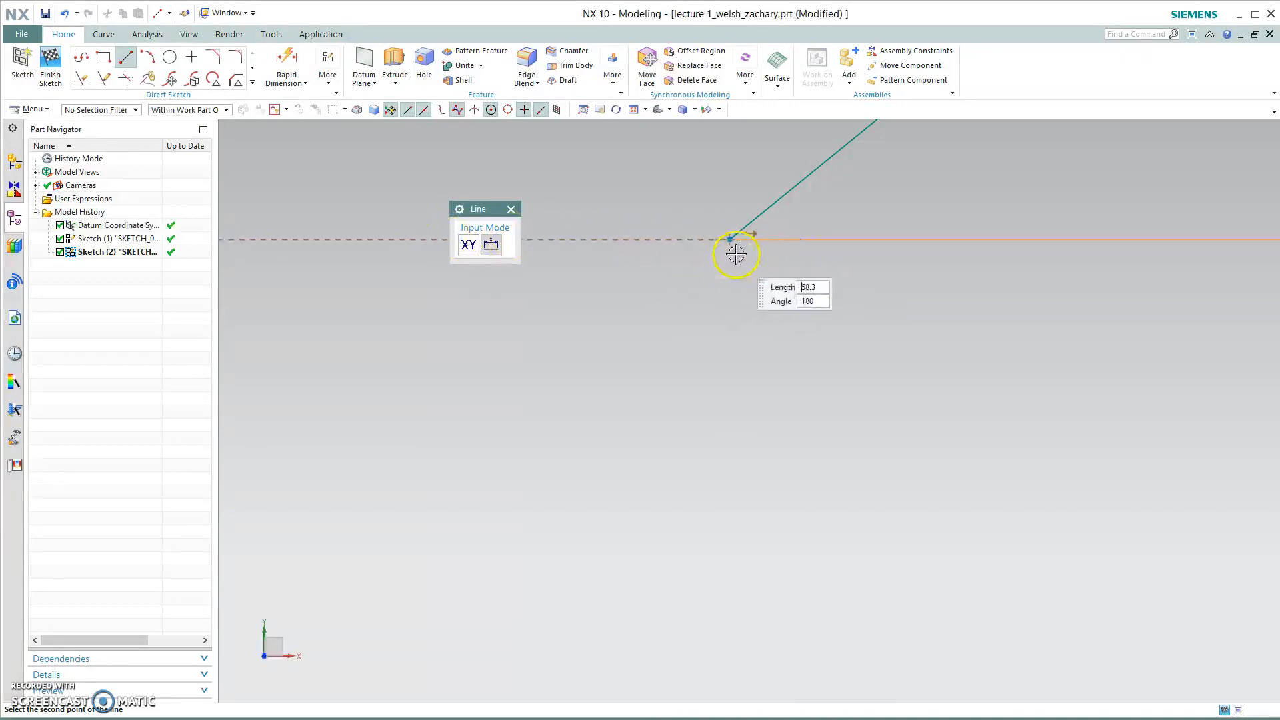
{"action": "left_click", "coordinate": [726, 238]}
{"action": "scroll", "coordinate": [734, 274], "scroll_direction": "up", "scroll_amount": 10}
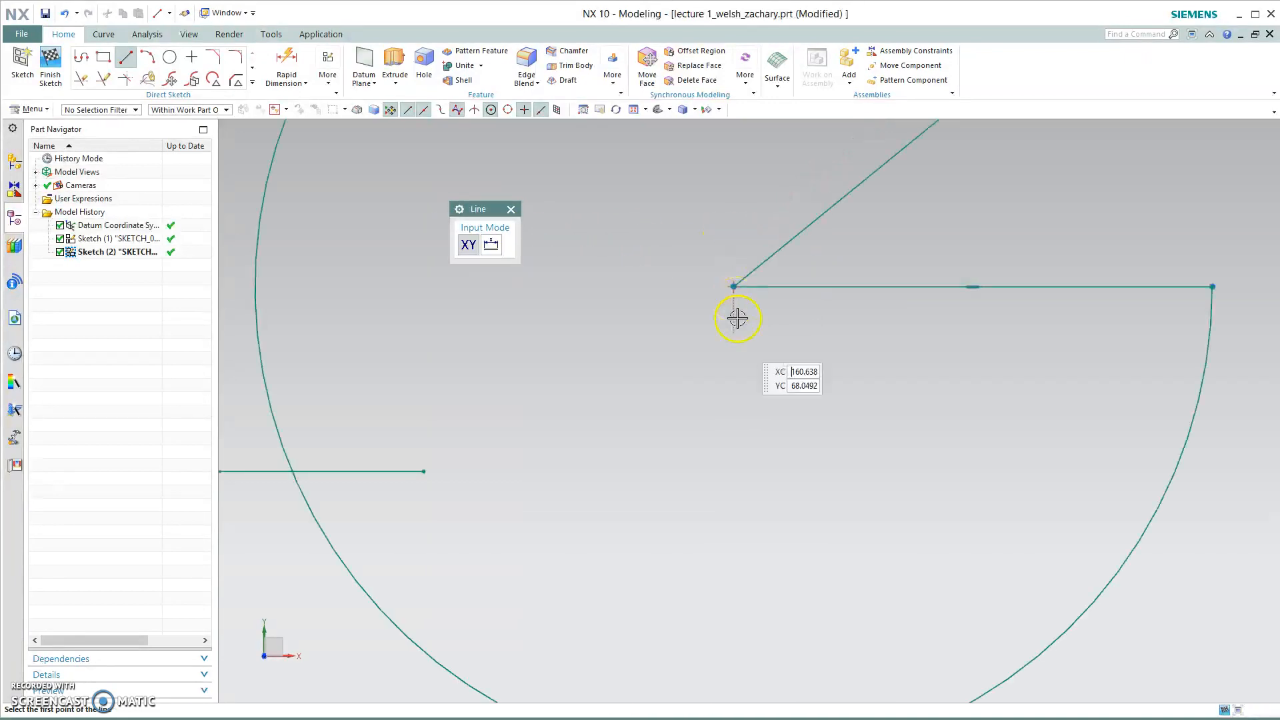
{"action": "scroll", "coordinate": [800, 400], "scroll_direction": "down", "scroll_amount": 3}
{"action": "key", "text": "Escape"}
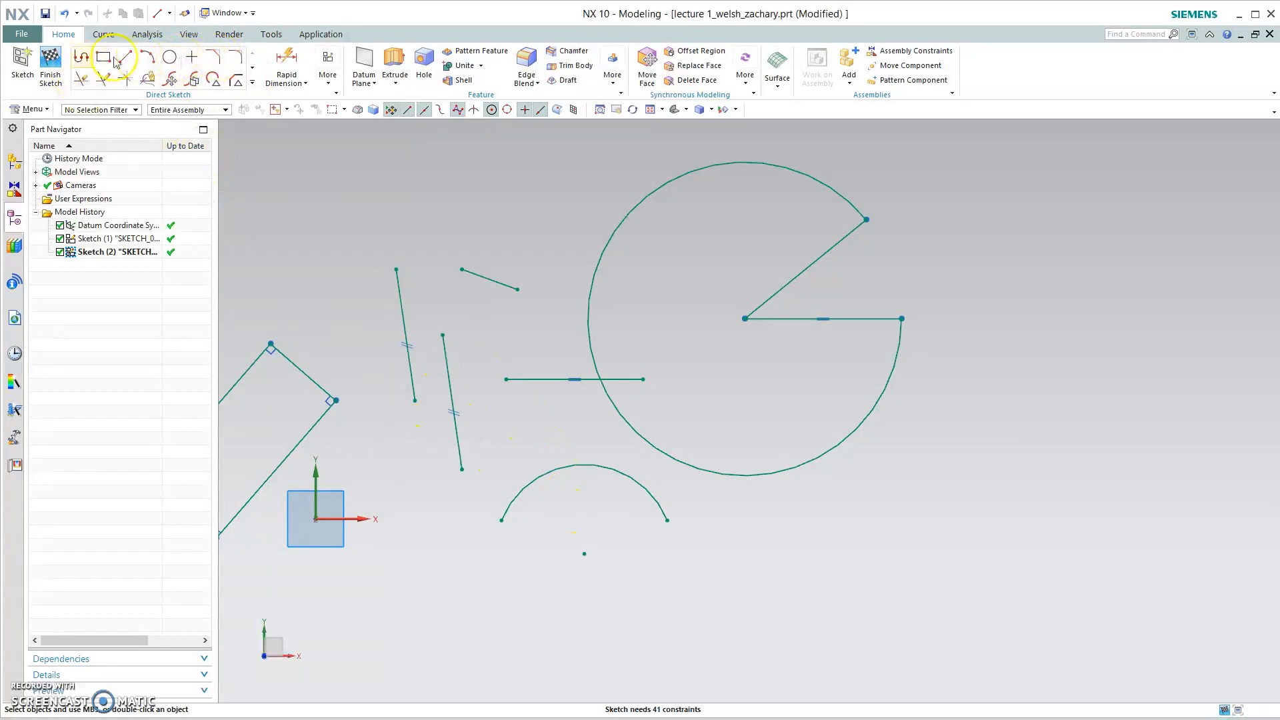
Add a Rapid Dimension for the length of the tilted rectangle's upper-left long side, placed parallel to it outside the rectangle.
{"action": "mouse_move", "coordinate": [925, 532]}
{"action": "middle_mouse_down", "text": "shift"}
{"action": "mouse_move", "coordinate": [650, 534]}
{"action": "mouse_move", "coordinate": [1080, 545]}
{"action": "middle_mouse_up", "text": "shift"}
{"action": "middle_click_drag", "start_coordinate": [701, 512], "coordinate": [836, 523], "text": "shift"}
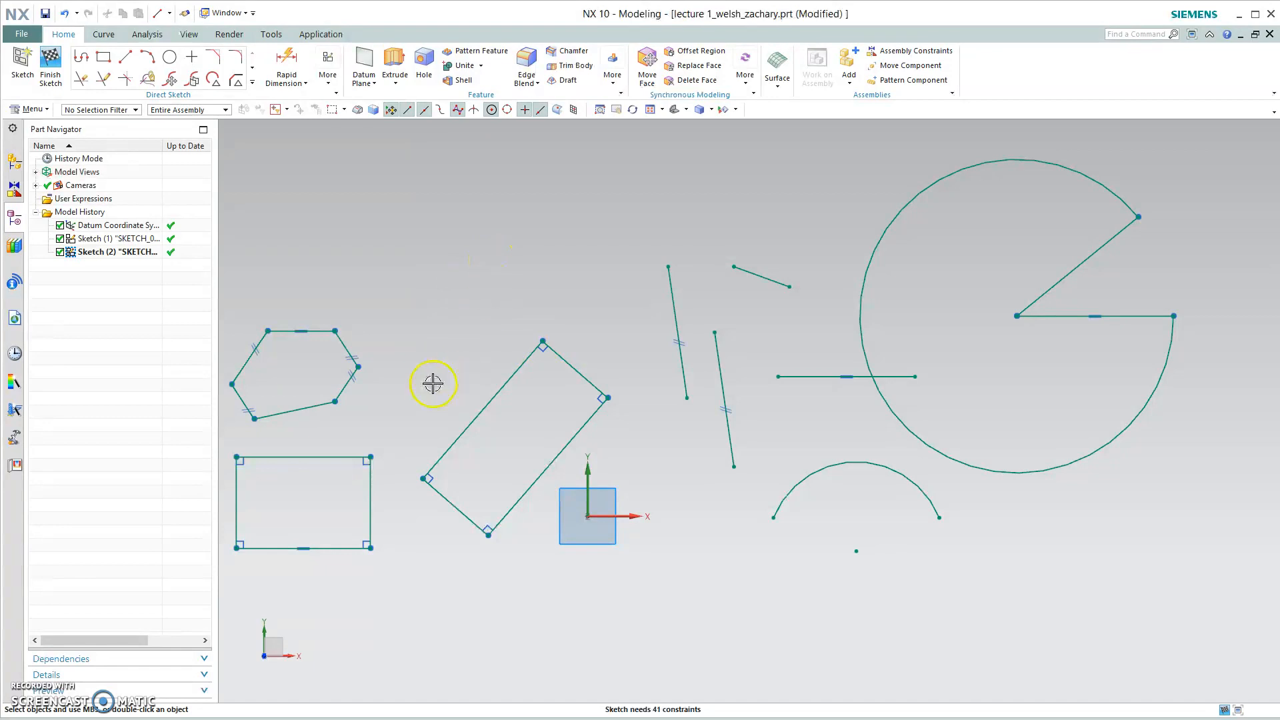
{"action": "left_click", "coordinate": [495, 268]}
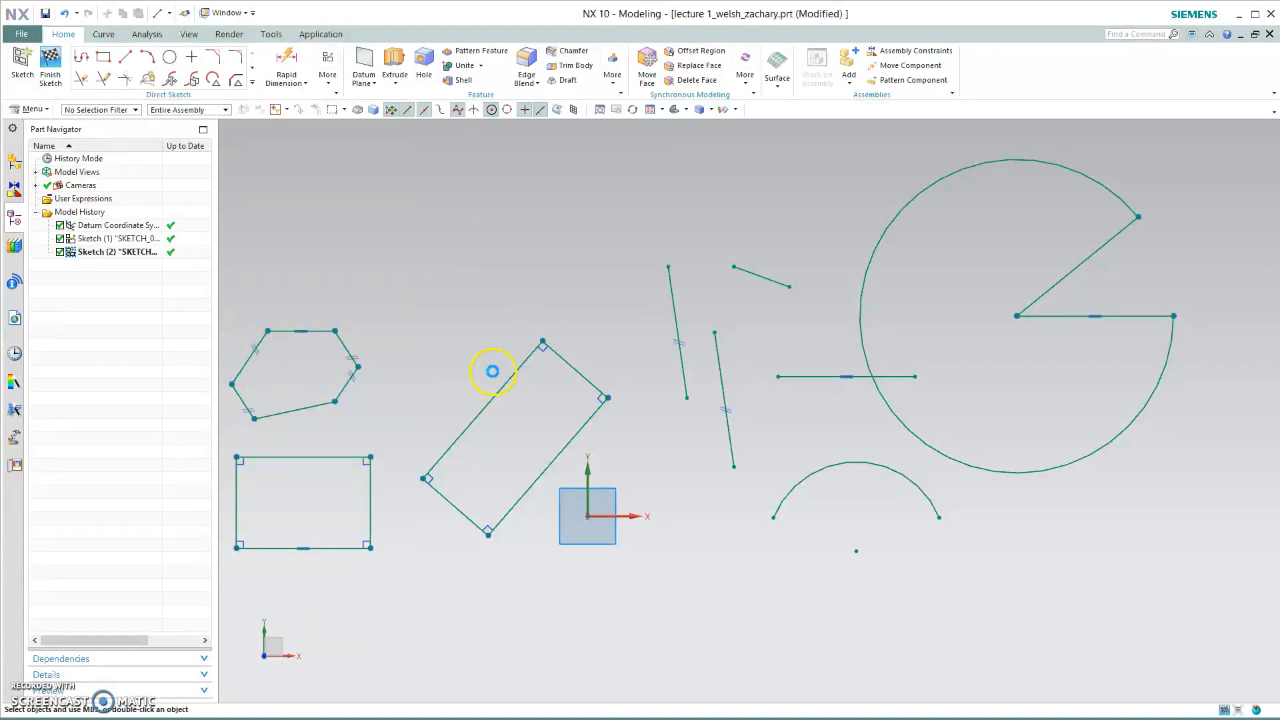
{"action": "left_click_drag", "start_coordinate": [553, 209], "coordinate": [170, 193]}
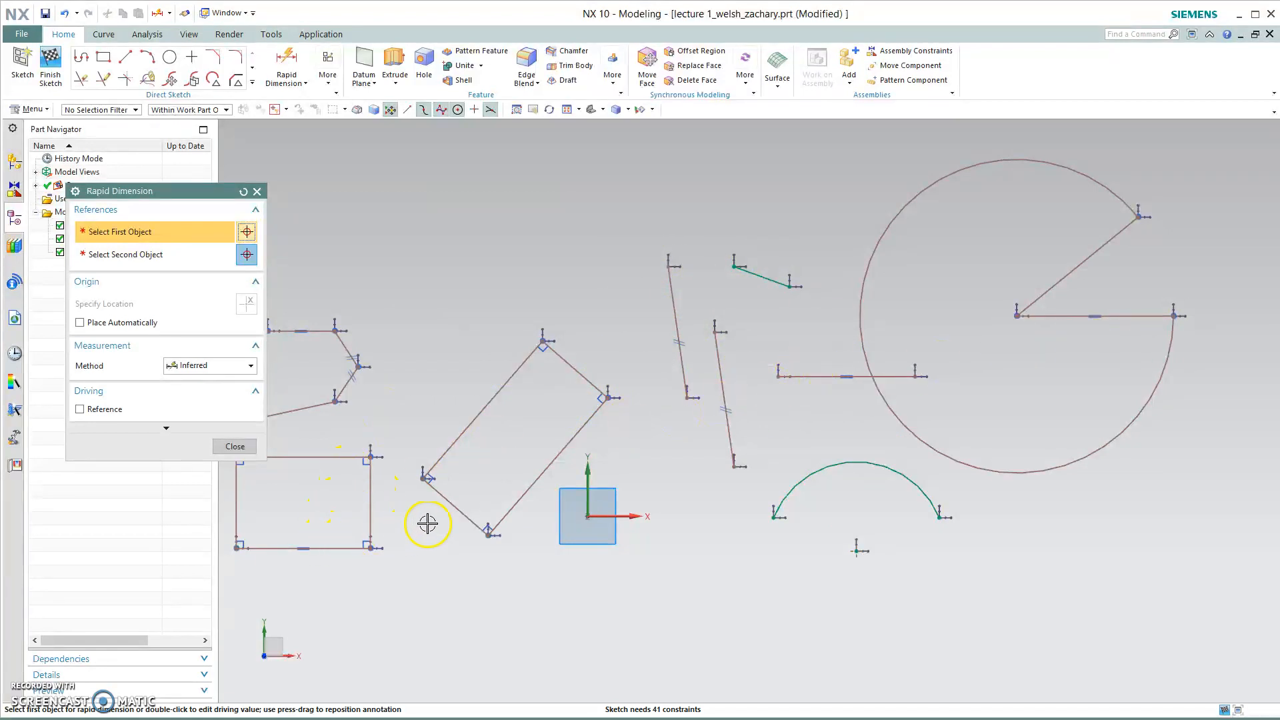
{"action": "scroll", "coordinate": [339, 360], "scroll_direction": "up", "scroll_amount": 3}
{"action": "scroll", "coordinate": [354, 357], "scroll_direction": "down", "scroll_amount": 2}
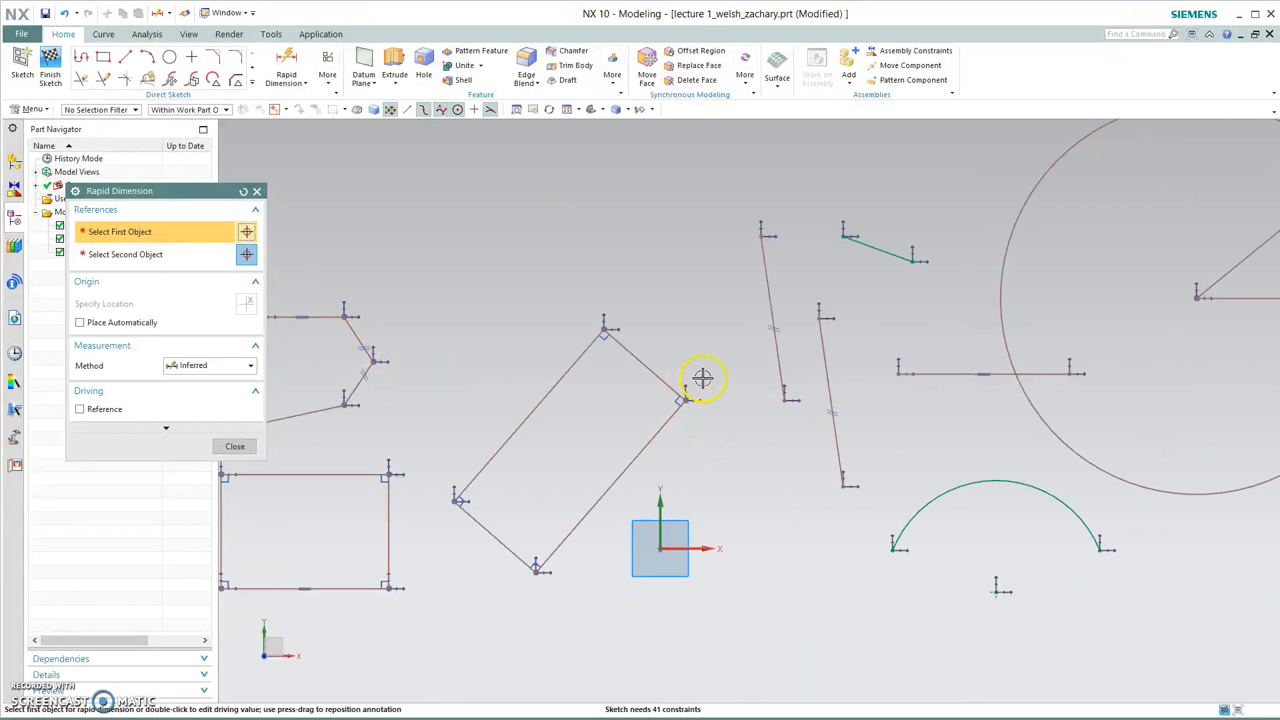
{"action": "scroll", "coordinate": [703, 378], "scroll_direction": "down", "scroll_amount": 1}
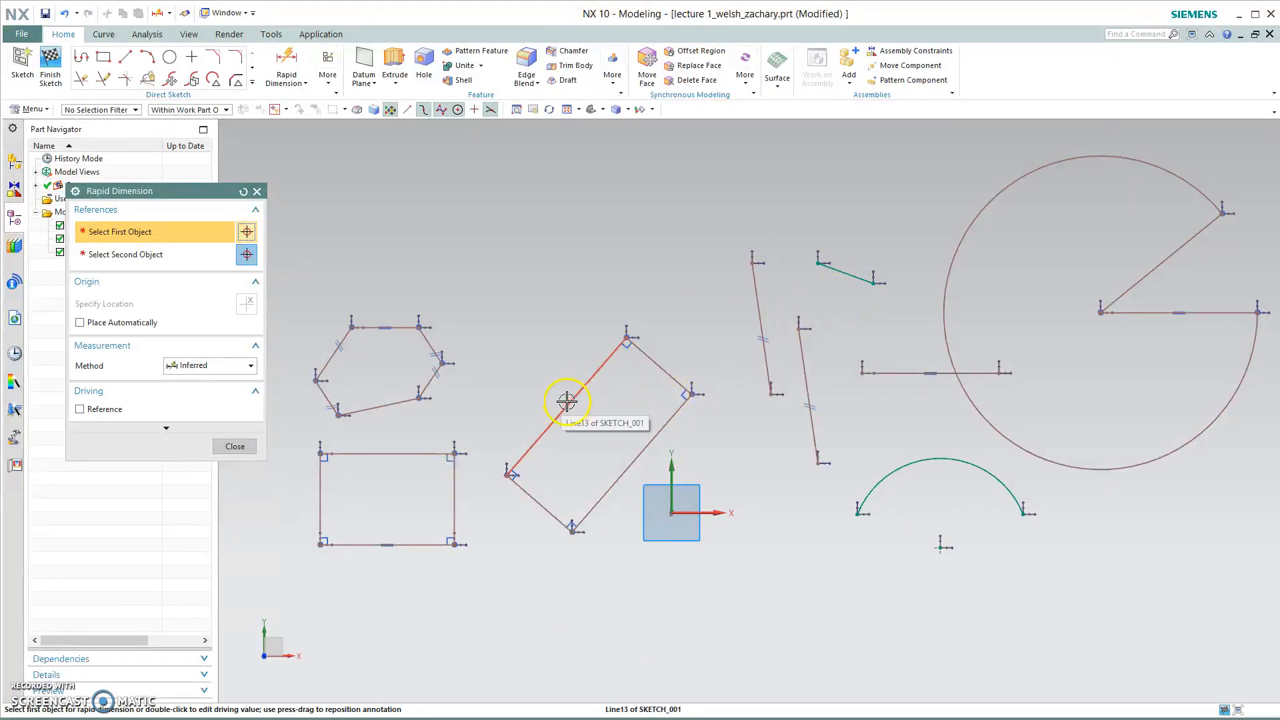
{"action": "left_click_drag", "start_coordinate": [144, 194], "coordinate": [497, 233]}
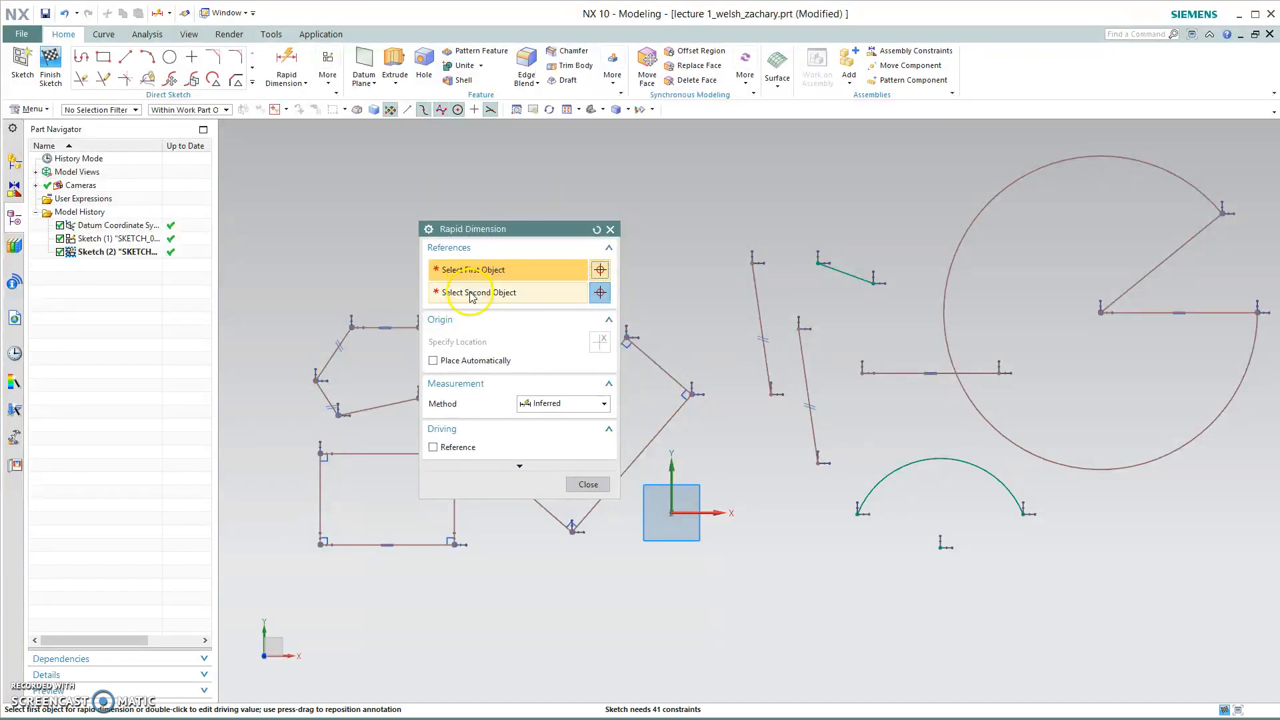
{"action": "left_click_drag", "start_coordinate": [542, 230], "coordinate": [302, 205]}
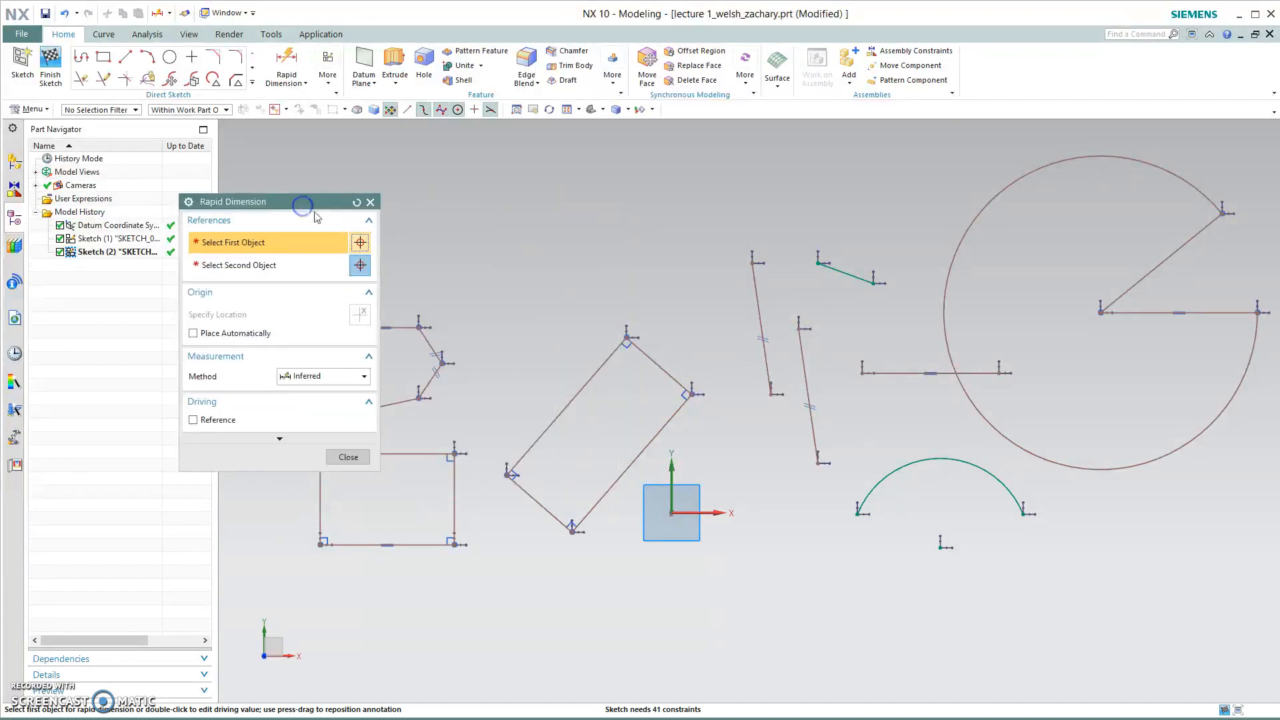
{"action": "left_click", "coordinate": [578, 396]}
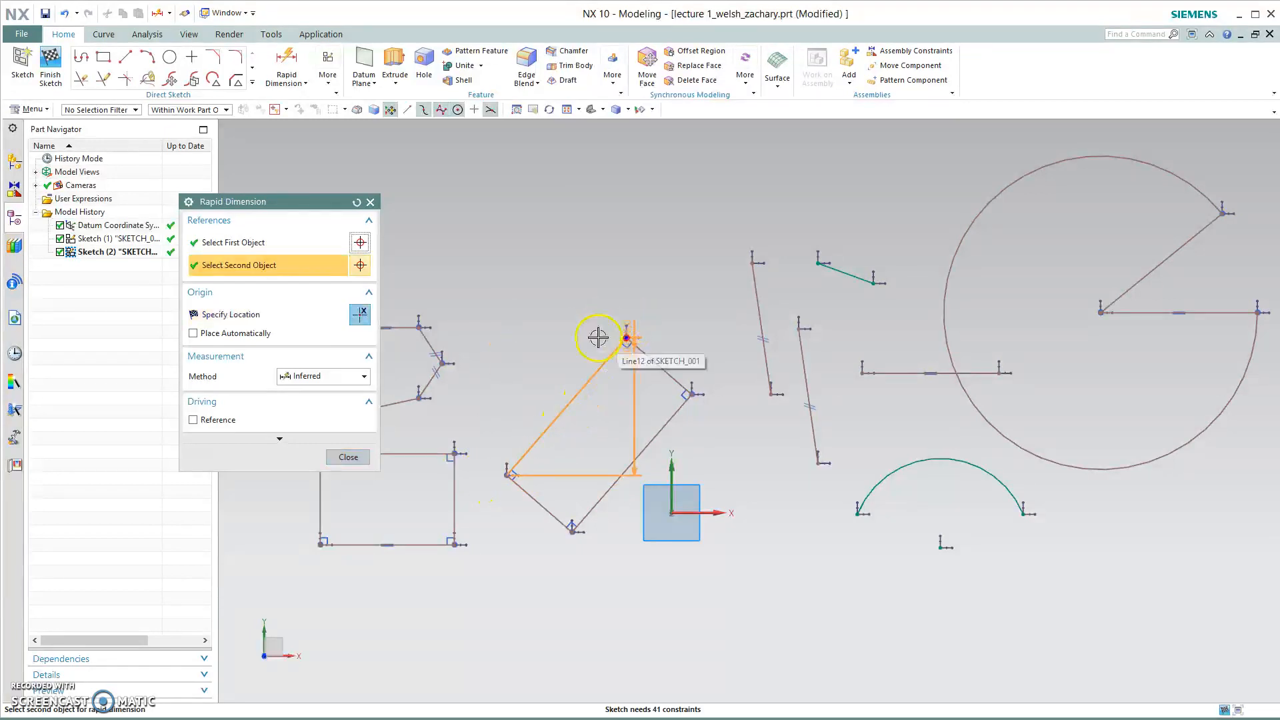
{"action": "left_click", "coordinate": [622, 338]}
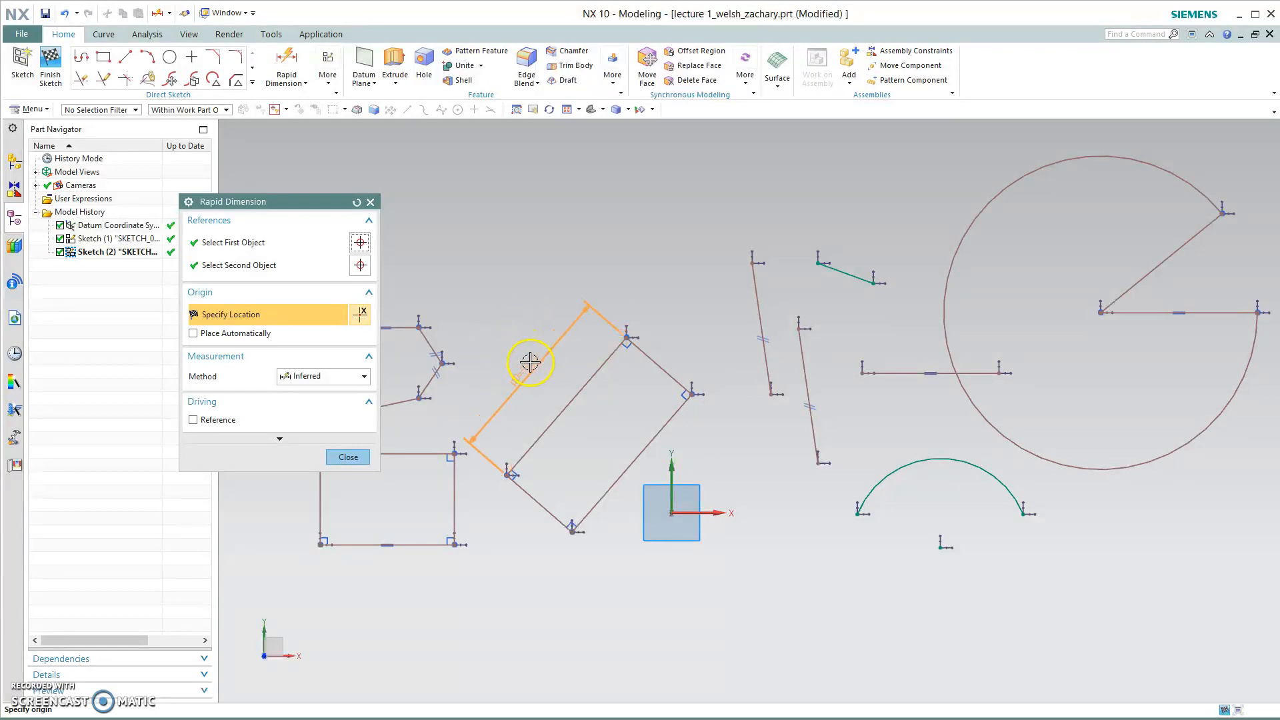
{"action": "left_click", "coordinate": [531, 354]}
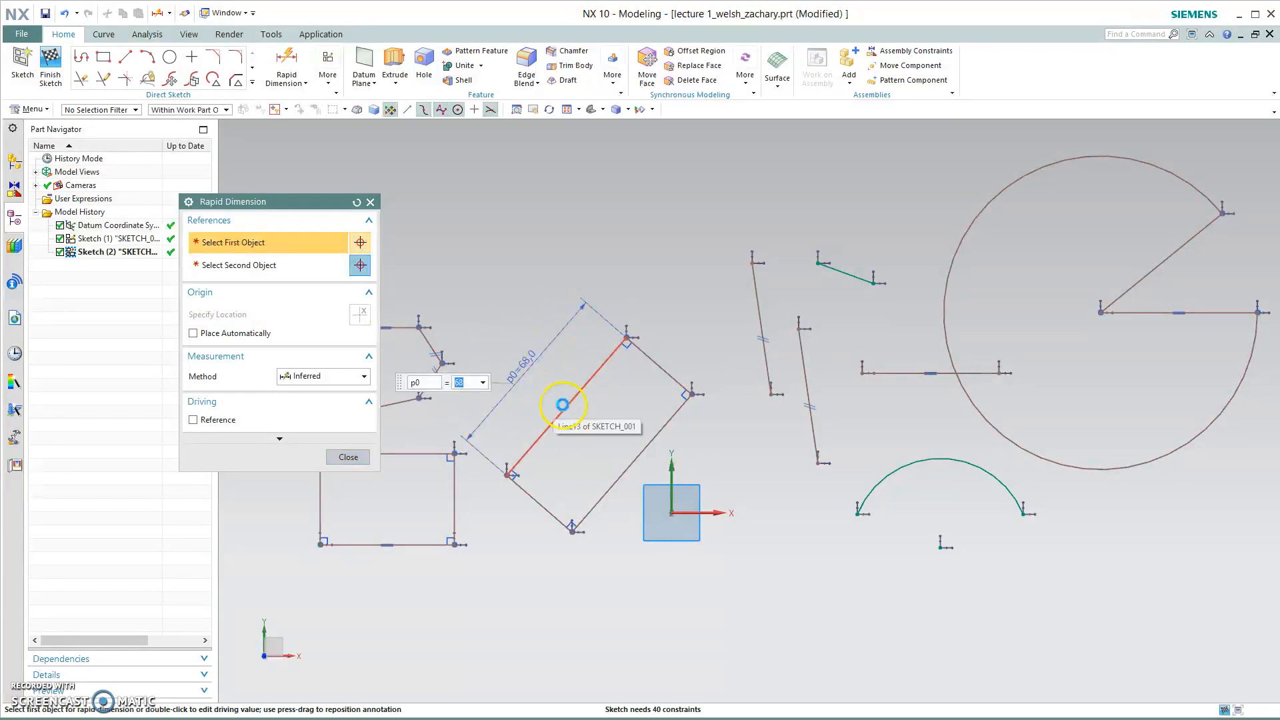
Reposition the tilted rectangle's length dimension farther out and try values of 60 and 50 mm, finishing at 75 mm.
{"action": "key", "text": "Escape"}
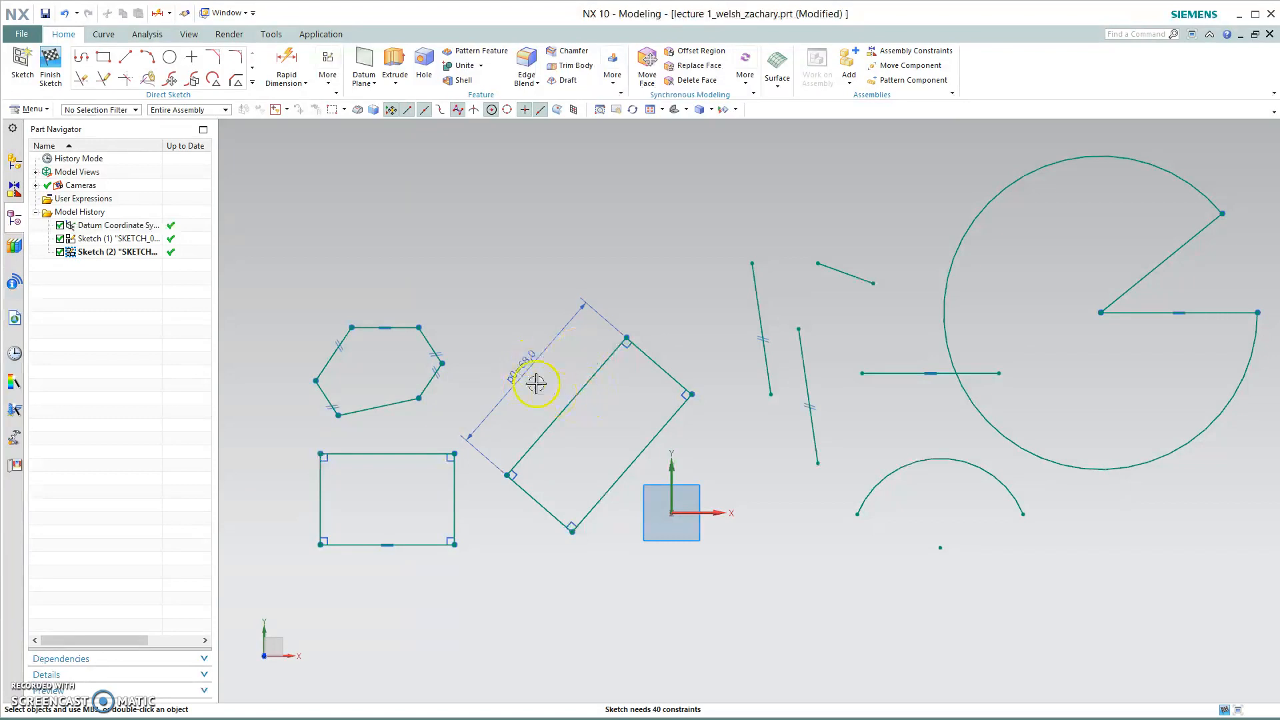
{"action": "mouse_move", "coordinate": [523, 363]}
{"action": "left_mouse_down"}
{"action": "mouse_move", "coordinate": [609, 466]}
{"action": "mouse_move", "coordinate": [562, 389]}
{"action": "mouse_move", "coordinate": [734, 497]}
{"action": "mouse_move", "coordinate": [429, 203]}
{"action": "mouse_move", "coordinate": [391, 294]}
{"action": "mouse_move", "coordinate": [425, 347]}
{"action": "mouse_move", "coordinate": [532, 374]}
{"action": "mouse_move", "coordinate": [516, 352]}
{"action": "left_mouse_up"}
{"action": "double_click", "coordinate": [510, 360]}
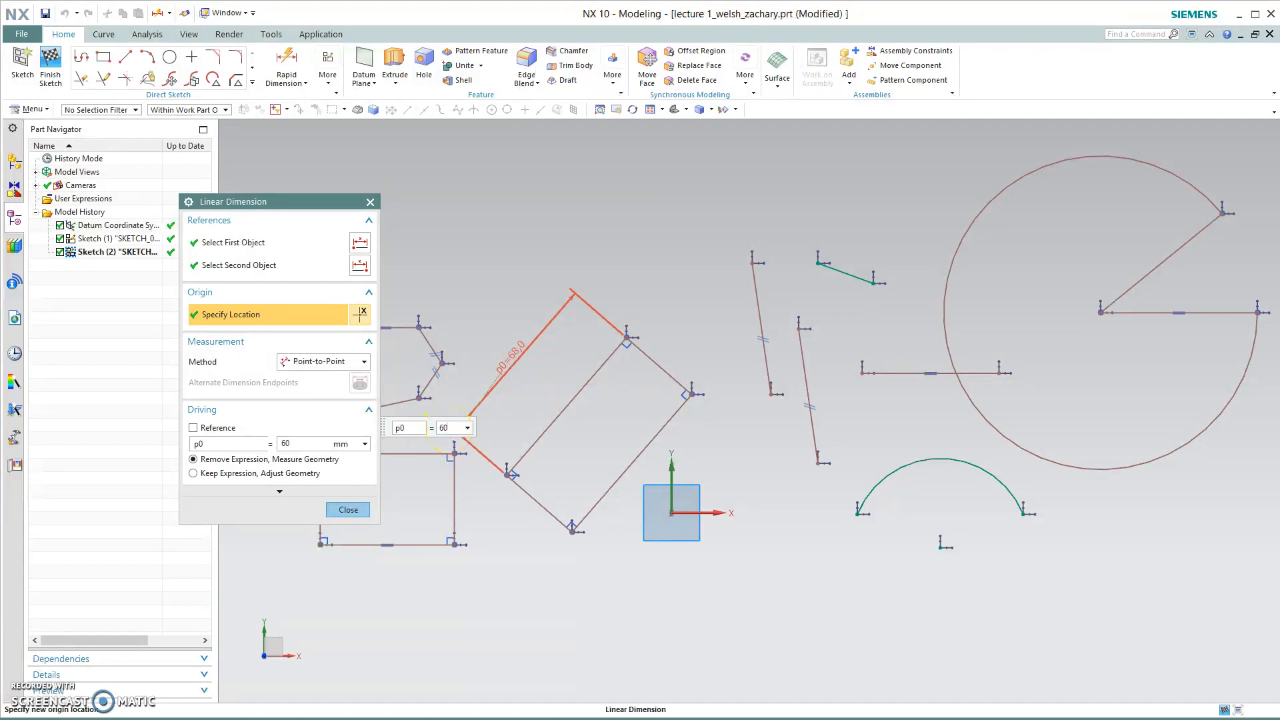
{"action": "key", "text": "Return"}
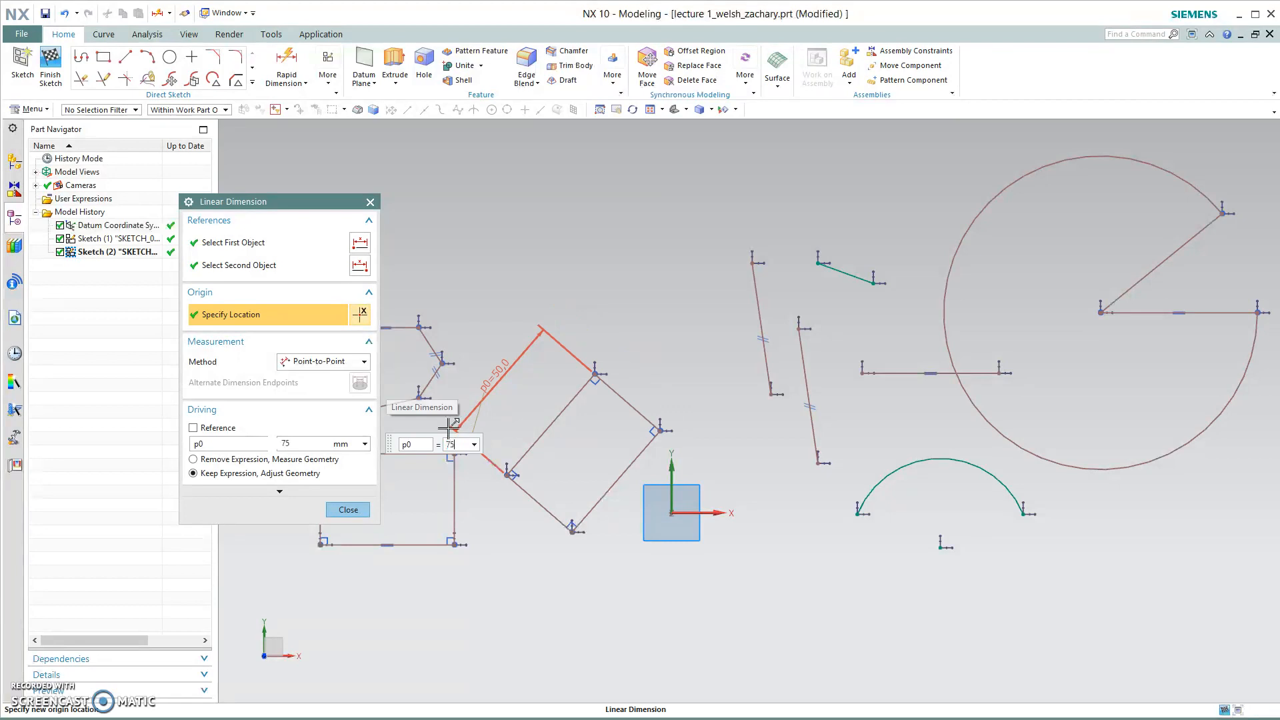
{"action": "key", "text": "Return"}
{"action": "middle_click", "coordinate": [332, 388]}
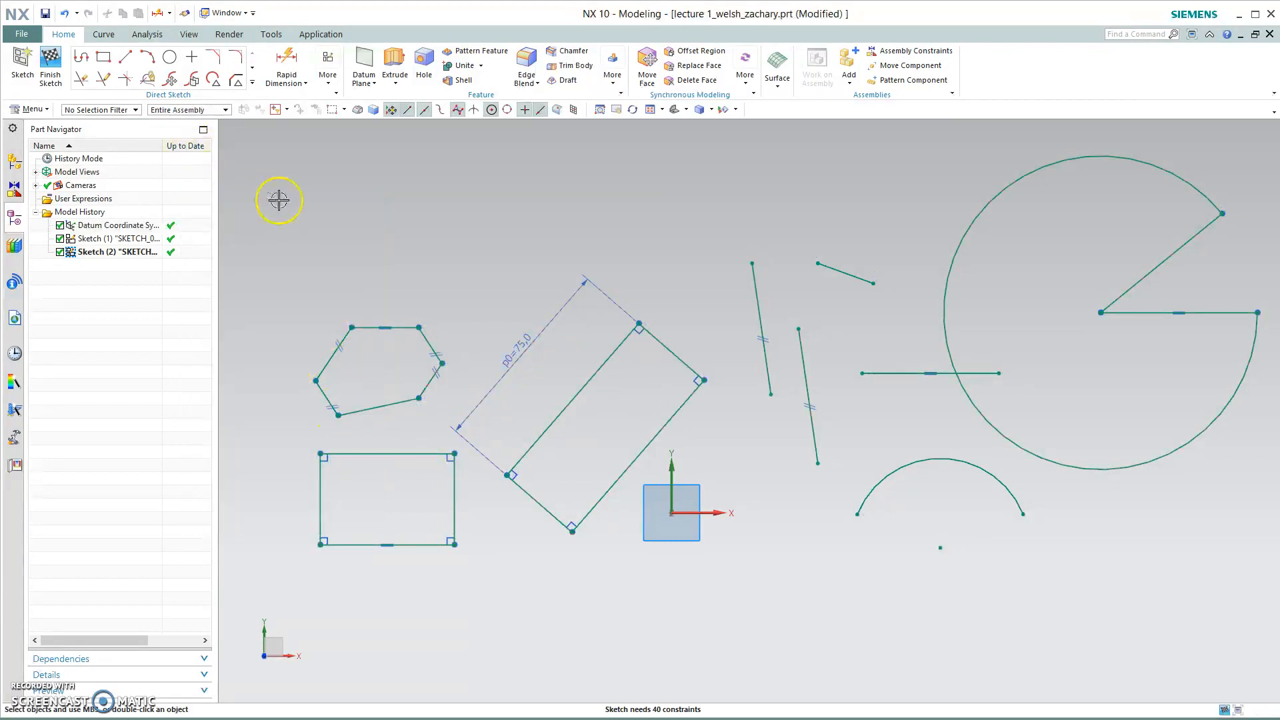
Add a Rapid Dimension for the angle between the bottom and right sides of the axis-aligned rectangle.
{"action": "key", "text": "d"}
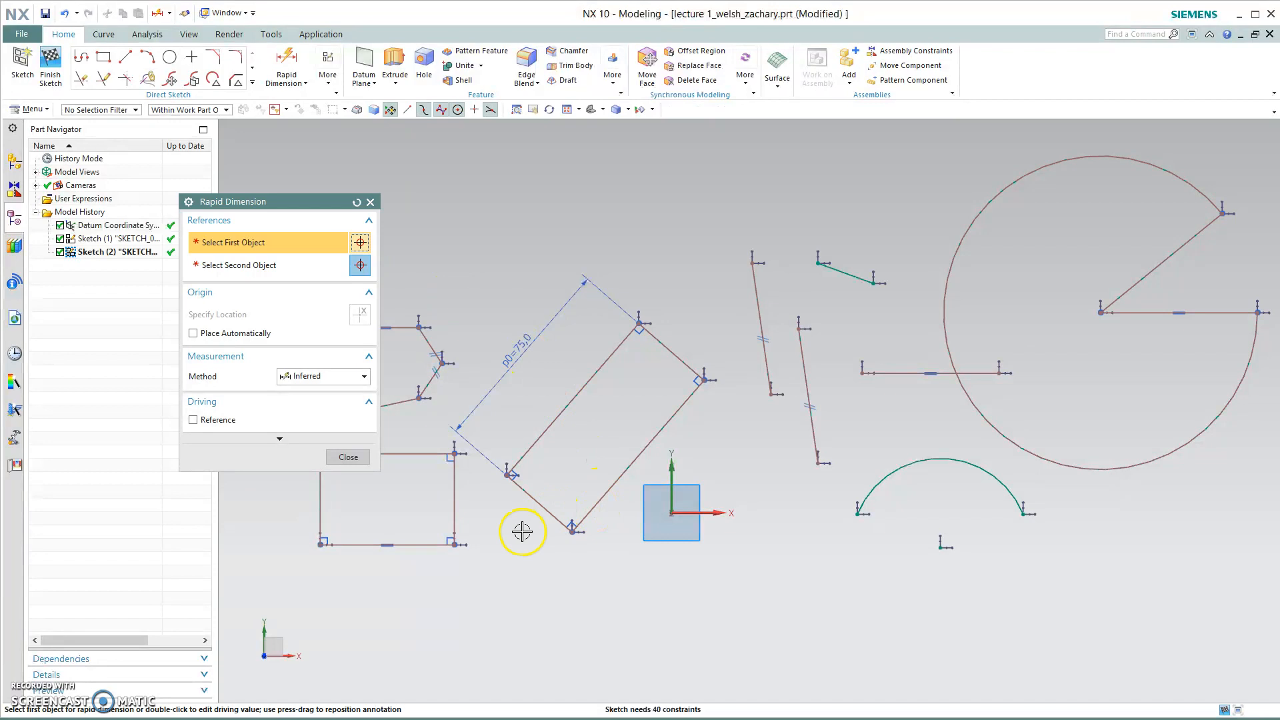
{"action": "left_click", "coordinate": [417, 545]}
{"action": "left_click", "coordinate": [453, 499]}
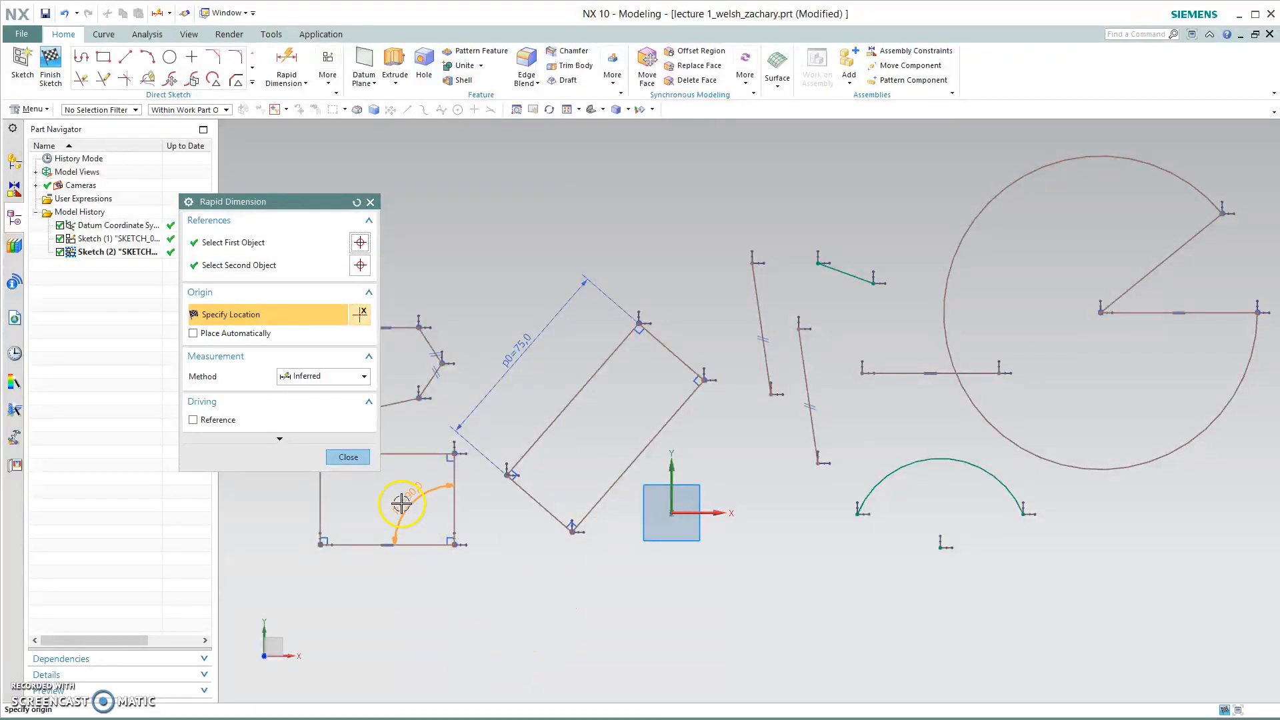
{"action": "left_click", "coordinate": [415, 507]}
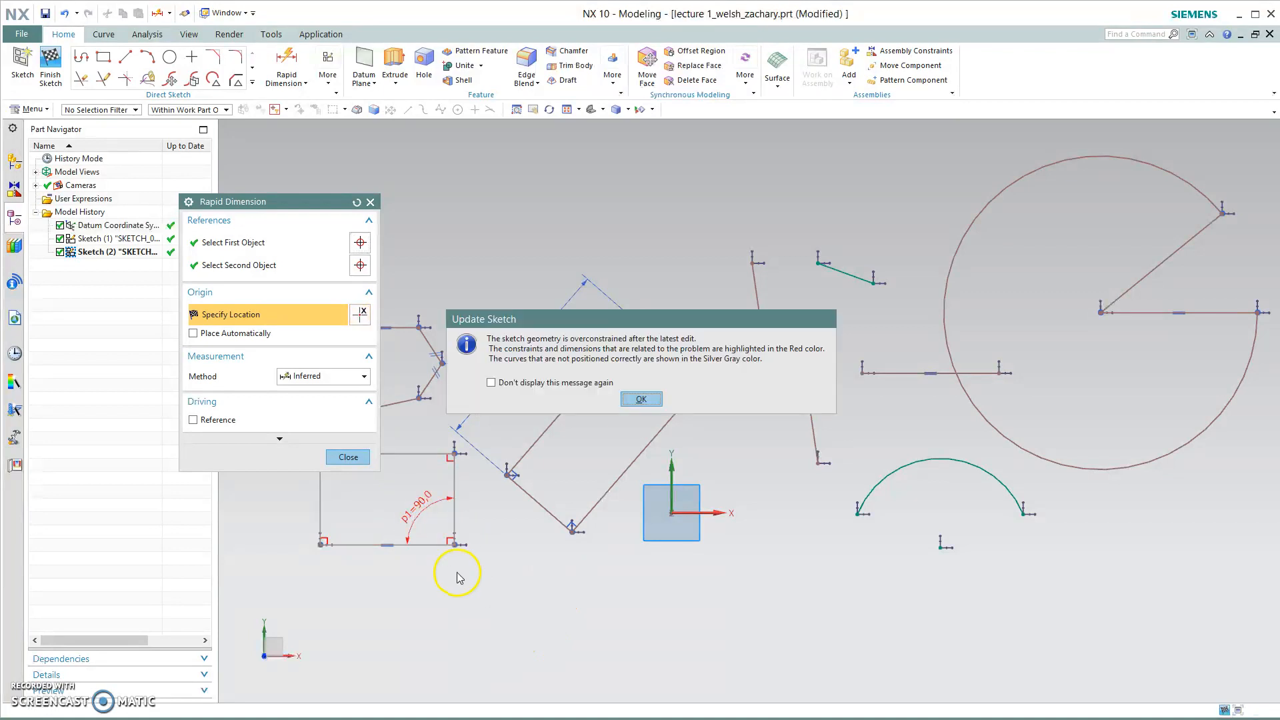
{"action": "left_click", "coordinate": [638, 400]}
{"action": "key", "text": "Escape"}
Delete the perpendicular constraints at the axis-aligned rectangle's lower-right and upper-left corners and set its lower-right angle to 60 degrees.
{"action": "right_click", "coordinate": [448, 539]}
{"action": "left_click", "coordinate": [455, 525]}
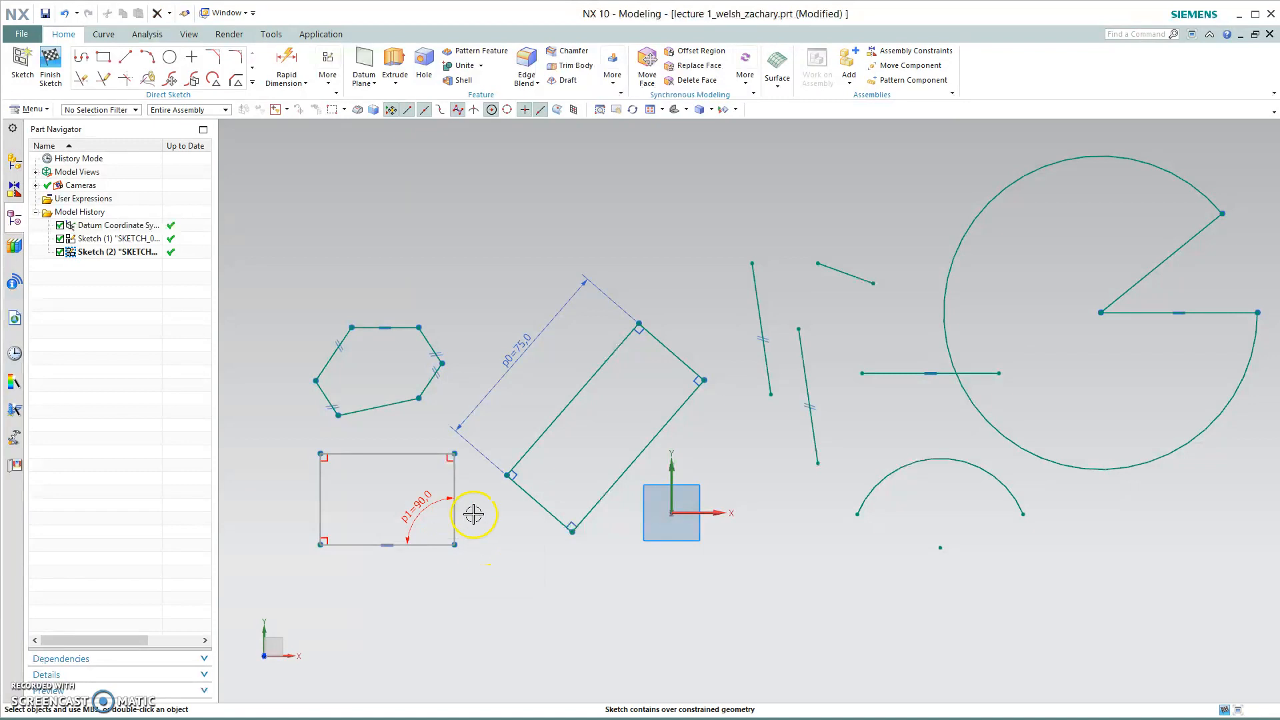
{"action": "right_click", "coordinate": [329, 460]}
{"action": "left_click", "coordinate": [352, 492]}
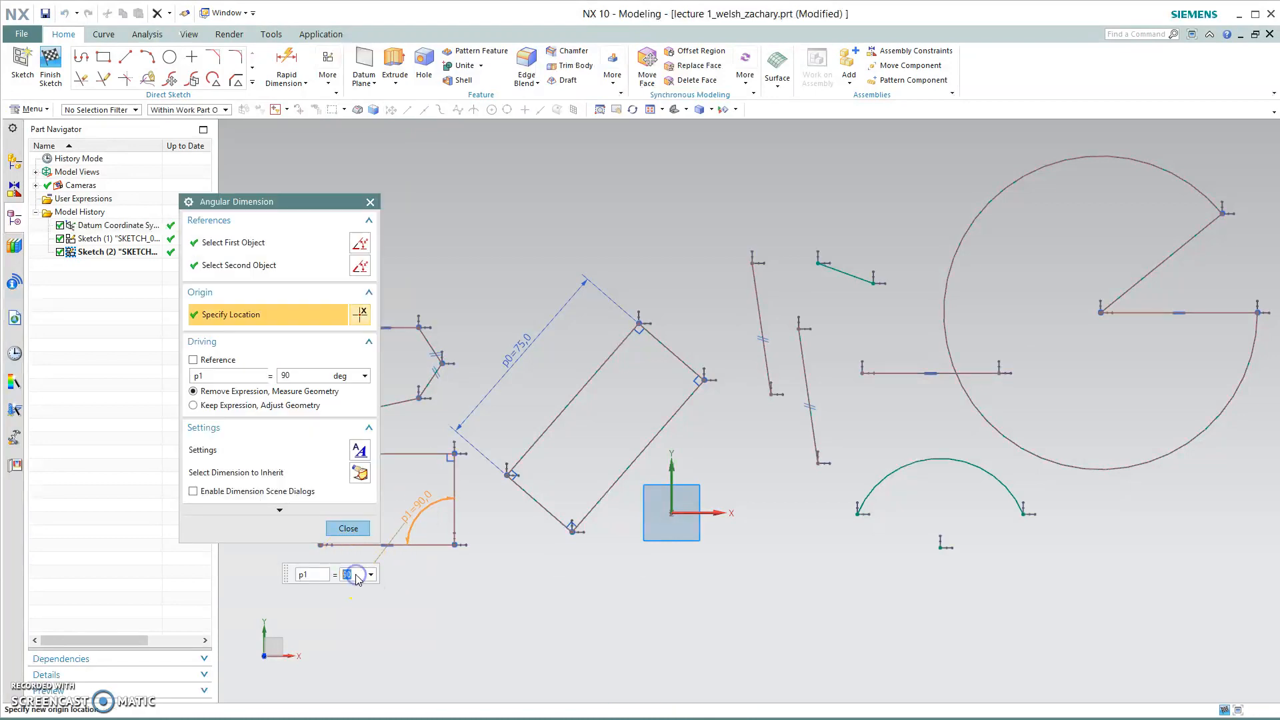
{"action": "key", "text": "Return"}
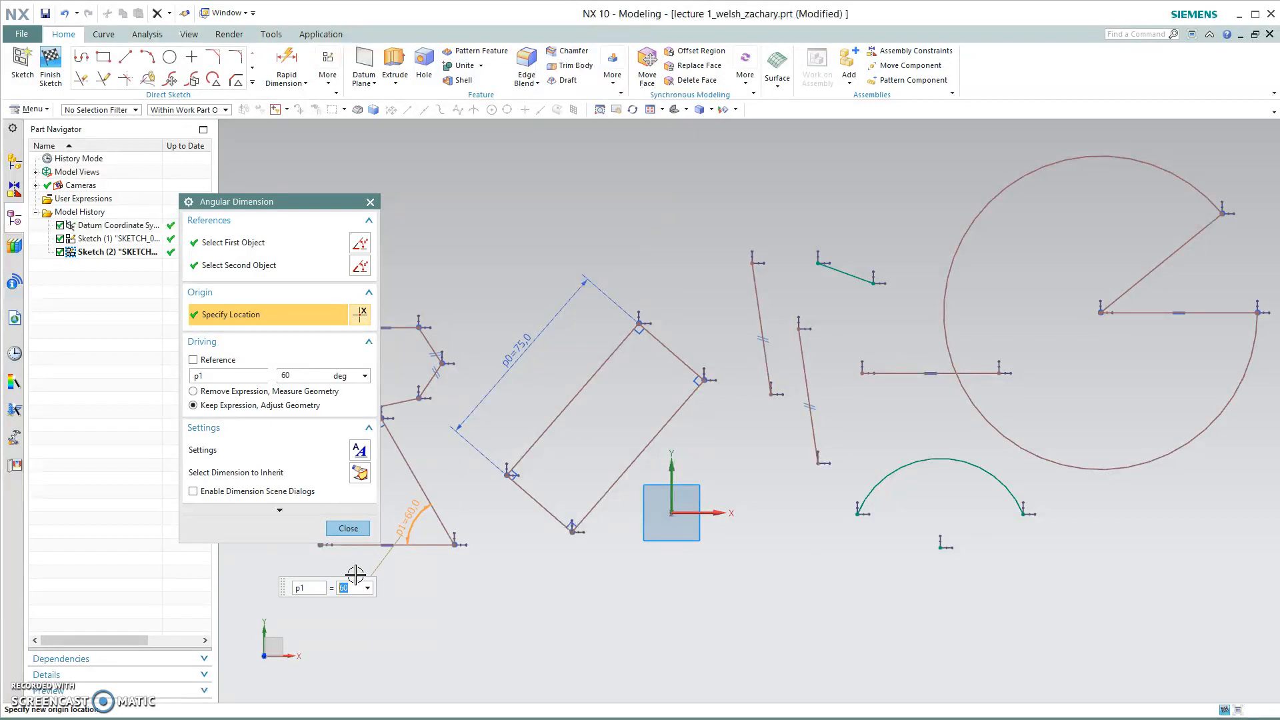
{"action": "left_click", "coordinate": [348, 528]}
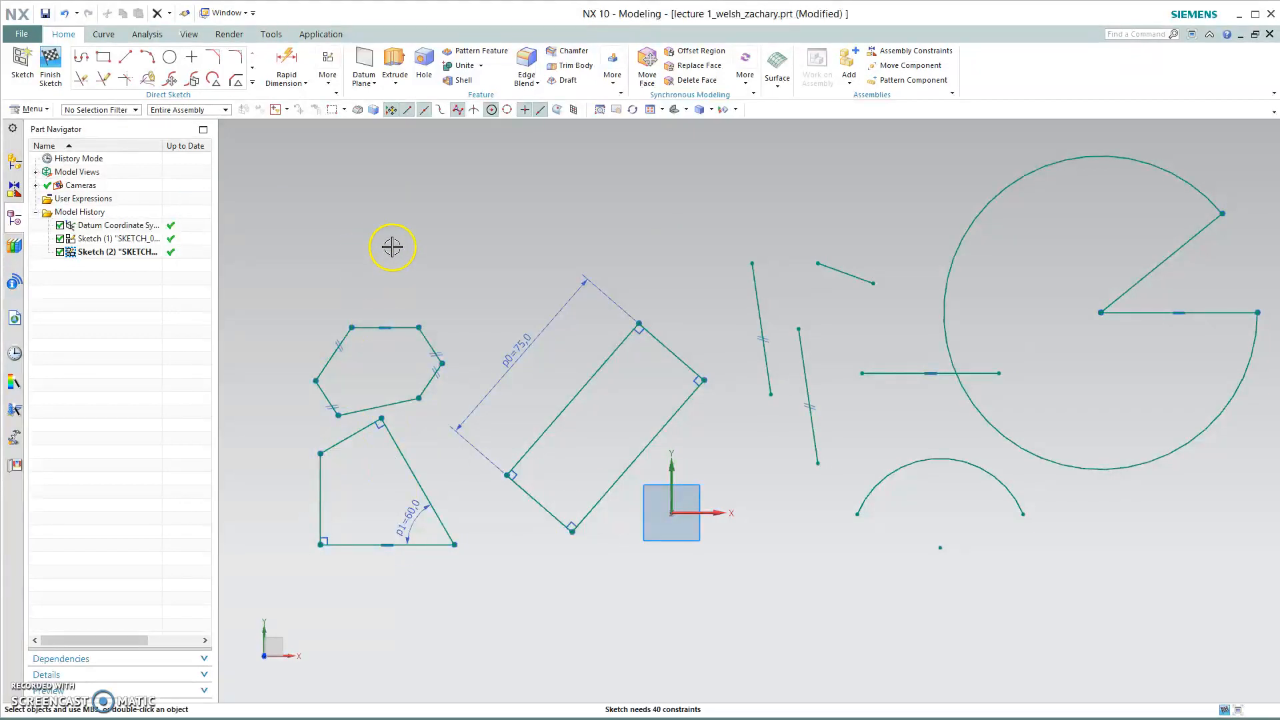
Add a Radial Dimension for the large arc's diameter, placed outside the arc to its upper left.
{"action": "left_click", "coordinate": [282, 84]}
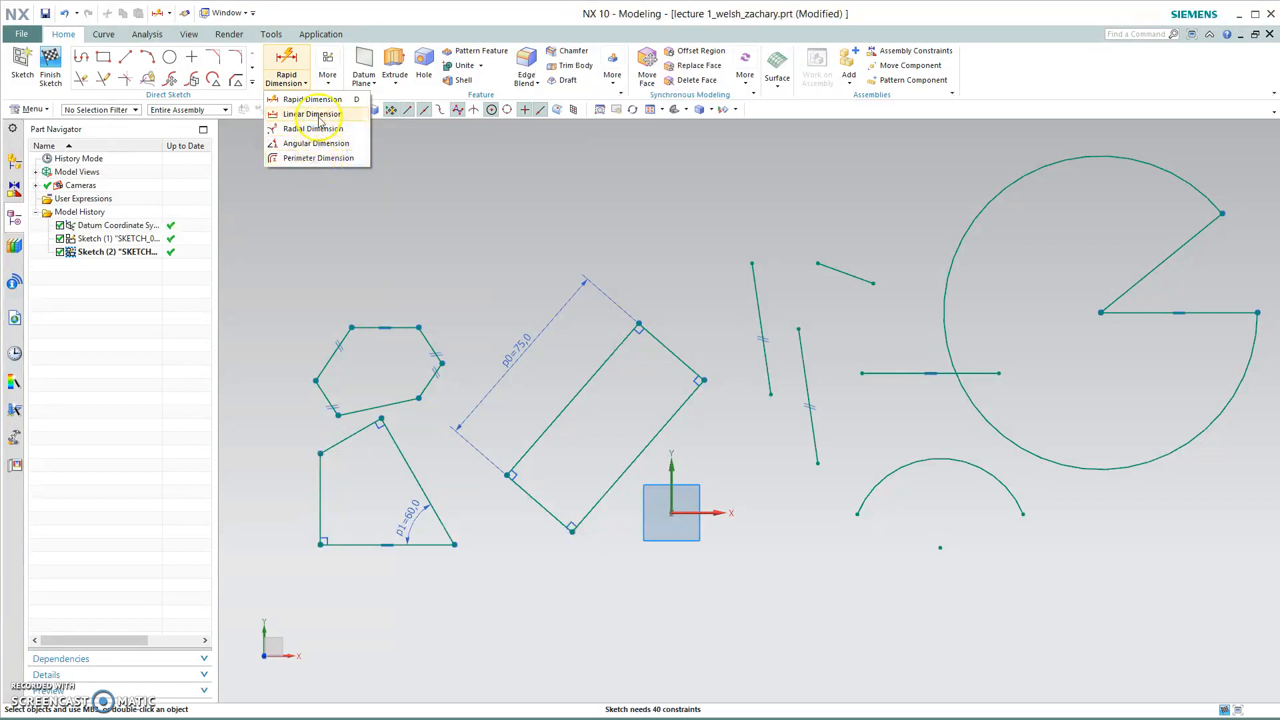
{"action": "left_click", "coordinate": [319, 131]}
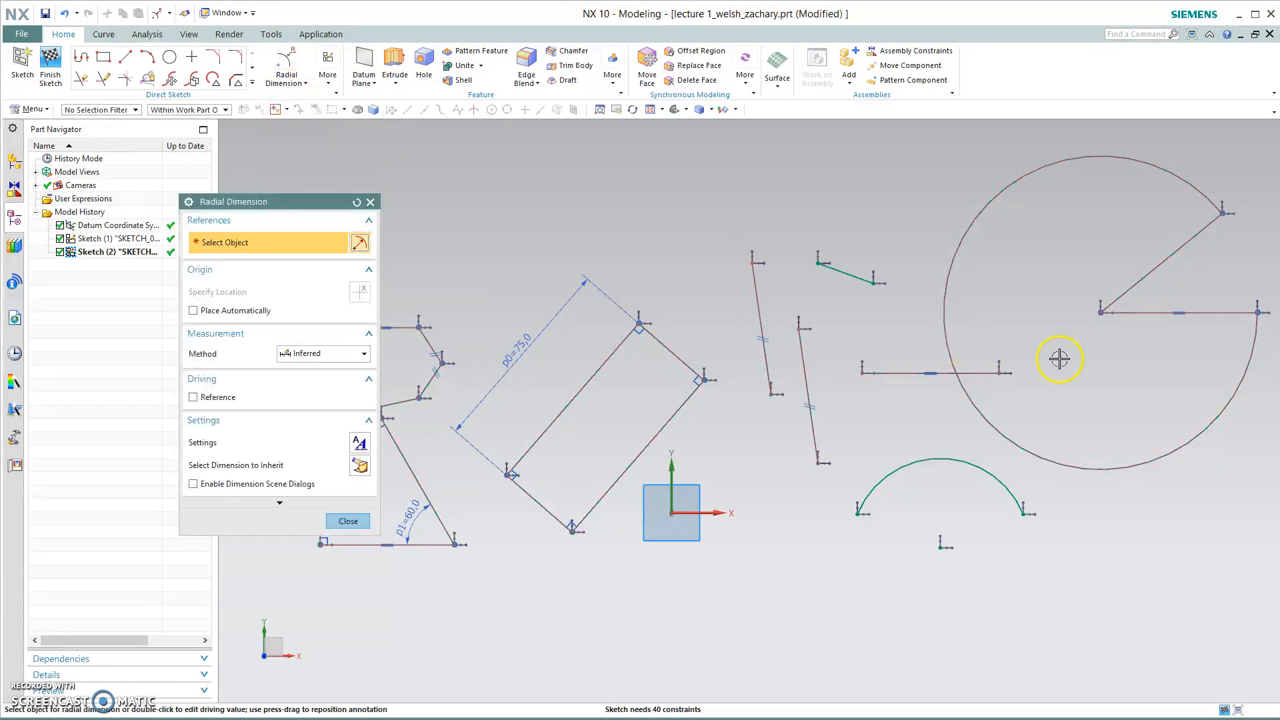
{"action": "left_click", "coordinate": [947, 333]}
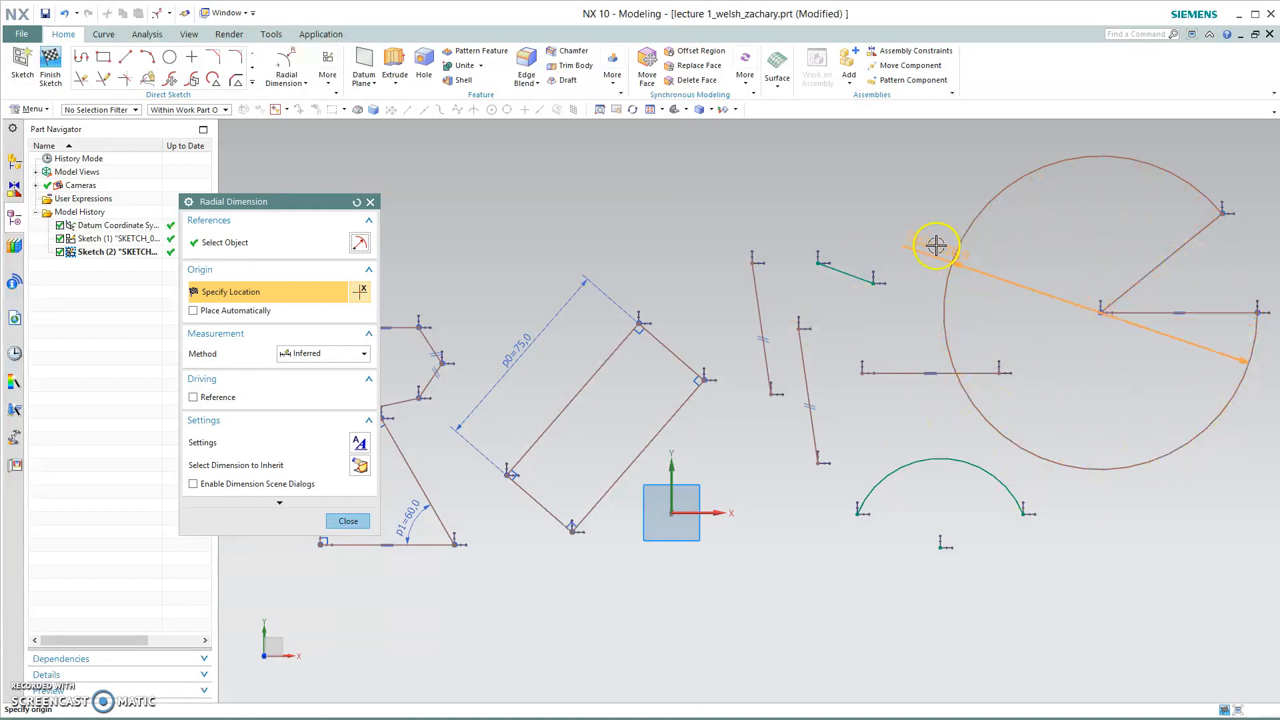
{"action": "left_click", "coordinate": [894, 208]}
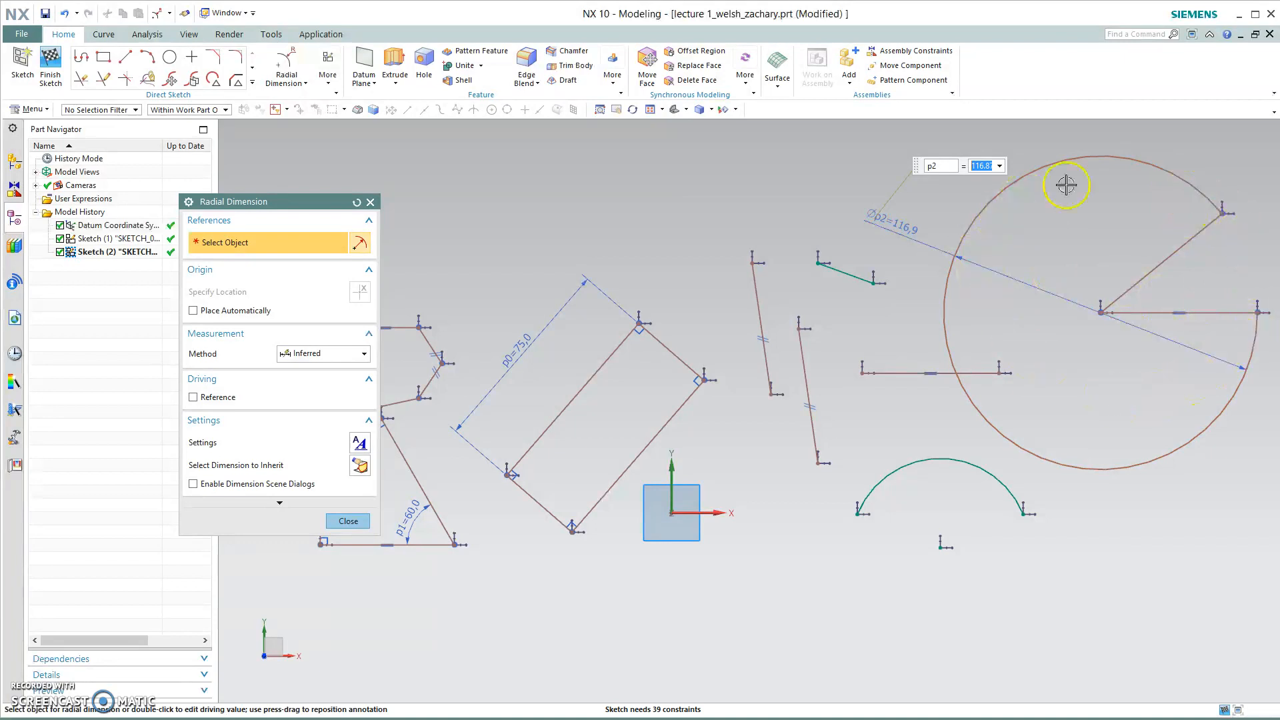
{"action": "key", "text": "Escape"}
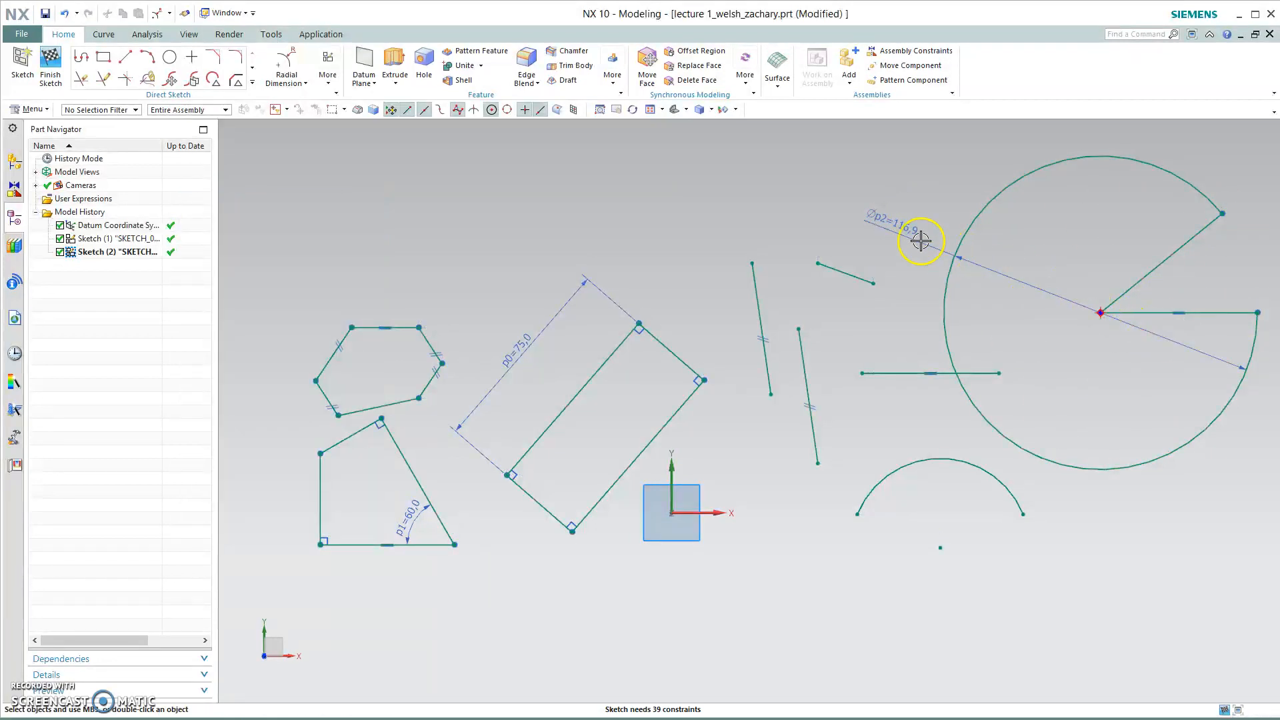
{"action": "double_click", "coordinate": [894, 220]}
{"action": "key", "text": "Escape"}
Draw an arc by center and endpoints above the tilted rectangle, bulging upward with a radius of about 37 mm.
{"action": "left_click", "coordinate": [148, 57]}
{"action": "left_click", "coordinate": [628, 192]}
{"action": "left_click", "coordinate": [726, 192]}
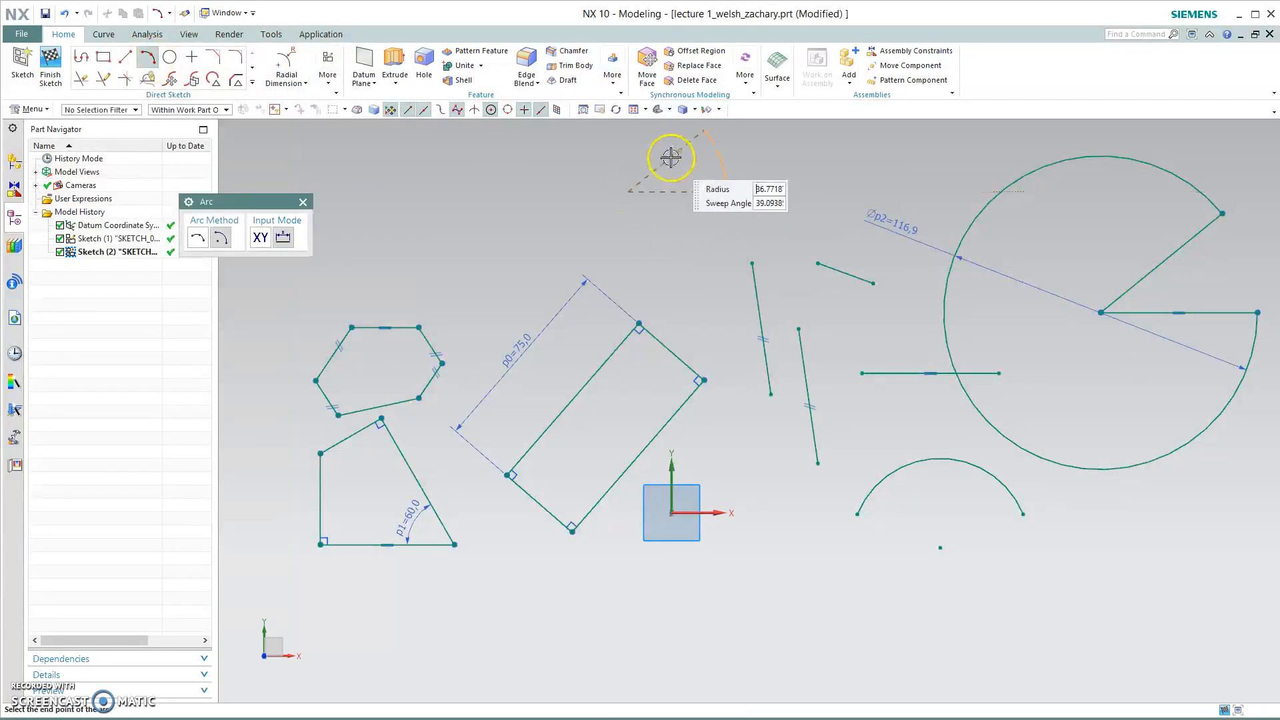
{"action": "left_click", "coordinate": [542, 162]}
{"action": "key", "text": "Escape"}
{"action": "middle_click_drag", "start_coordinate": [822, 183], "coordinate": [704, 350], "text": "shift"}
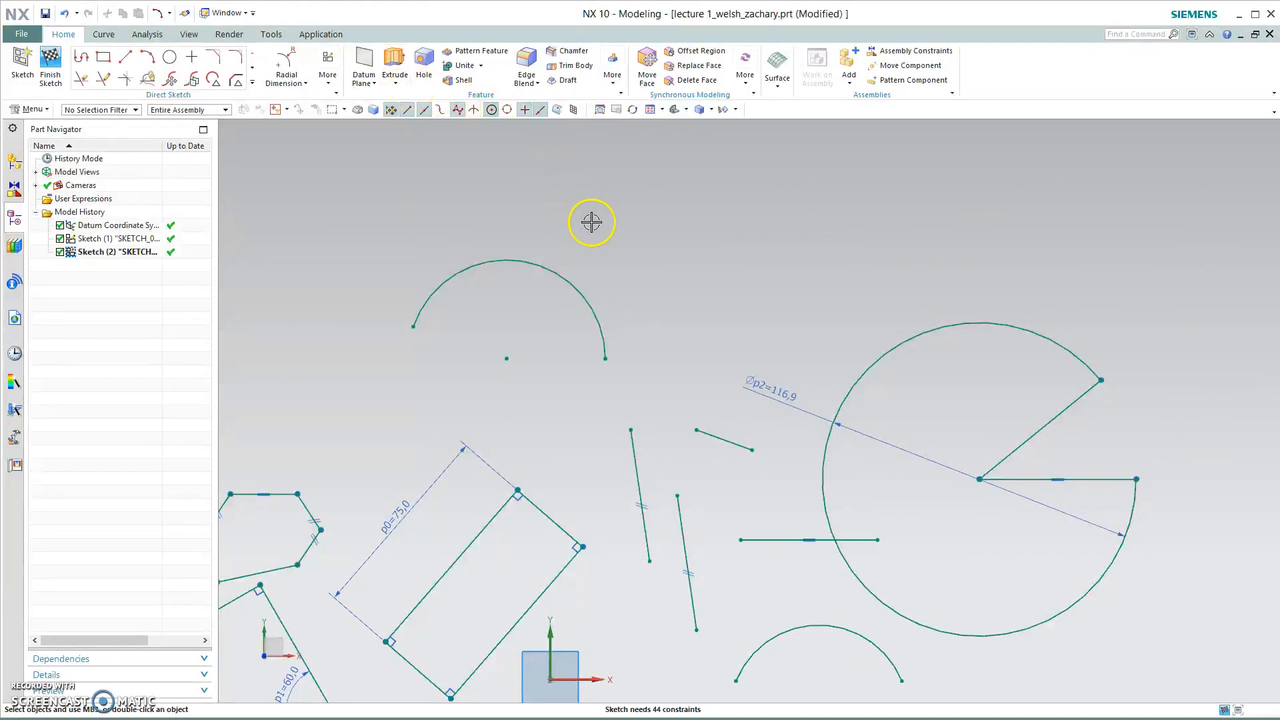
Add a Radial Dimension for the new arc and reposition it and the large arc's diameter dimension between the two arcs.
{"action": "left_click", "coordinate": [286, 59]}
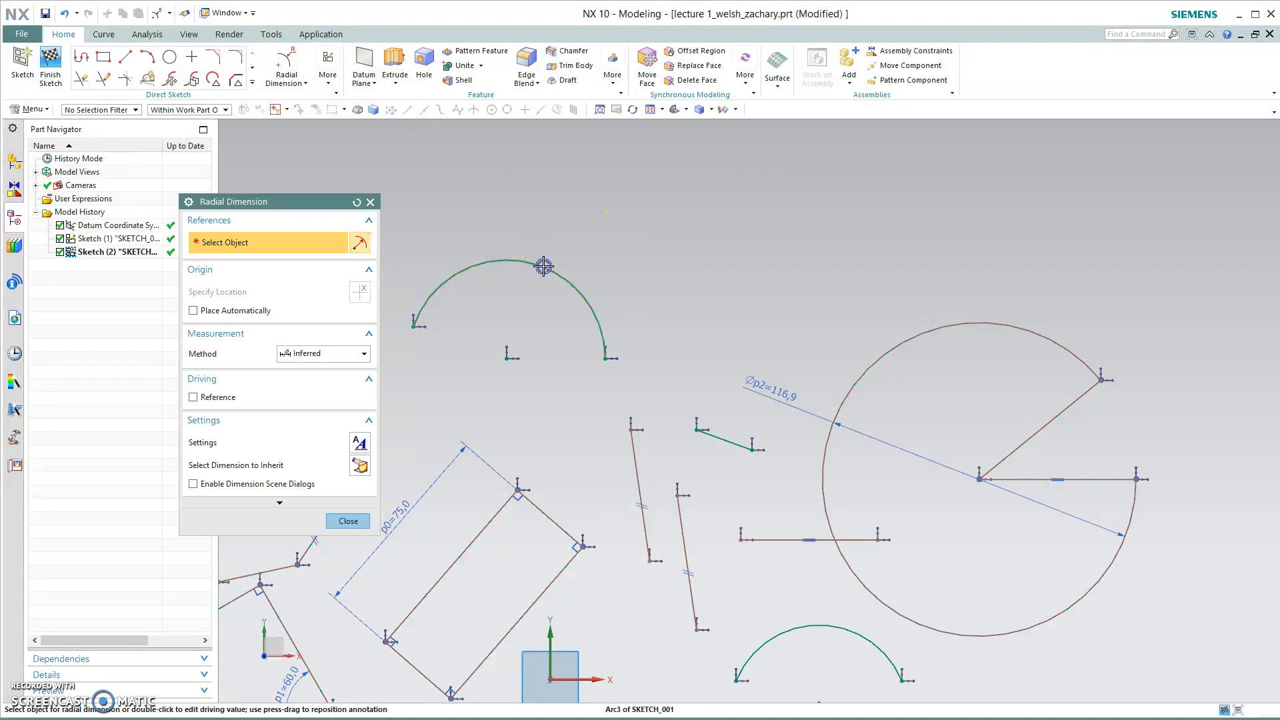
{"action": "left_click", "coordinate": [710, 246]}
{"action": "key", "text": "Escape"}
{"action": "left_click_drag", "start_coordinate": [694, 261], "coordinate": [710, 374]}
{"action": "scroll", "coordinate": [770, 376], "scroll_direction": "down", "scroll_amount": 5}
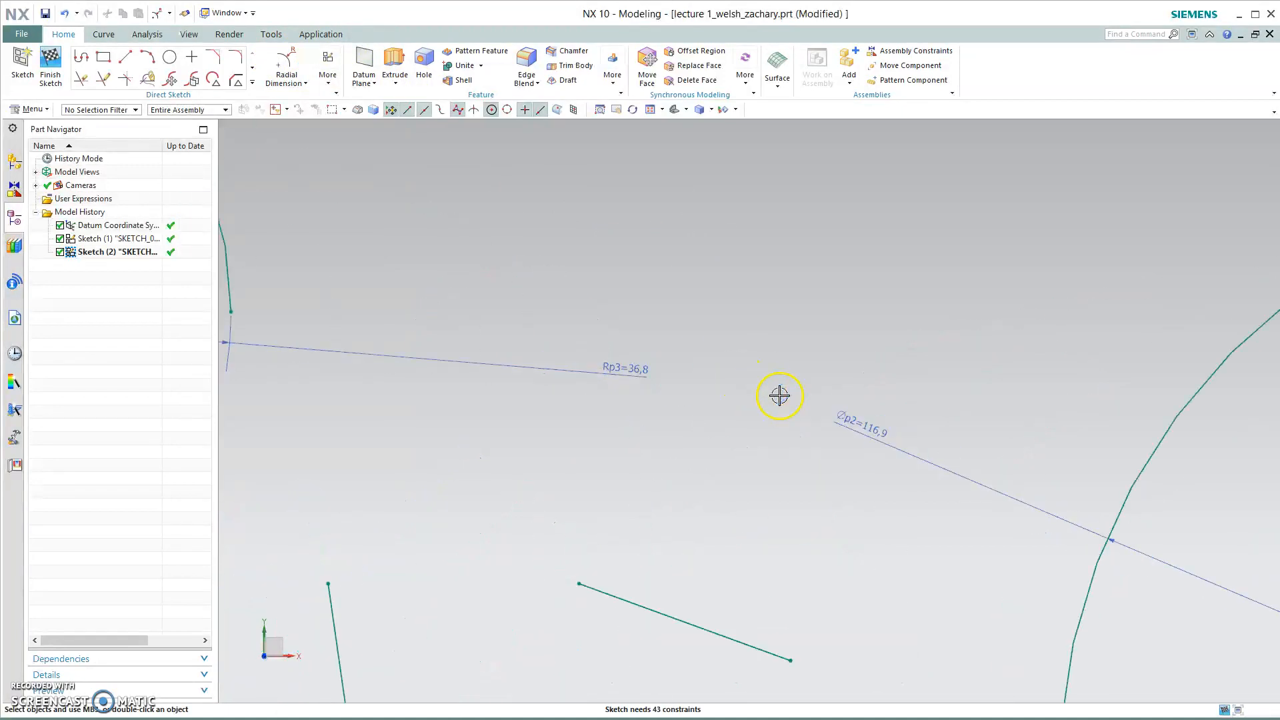
{"action": "scroll", "coordinate": [845, 427], "scroll_direction": "up", "scroll_amount": 5}
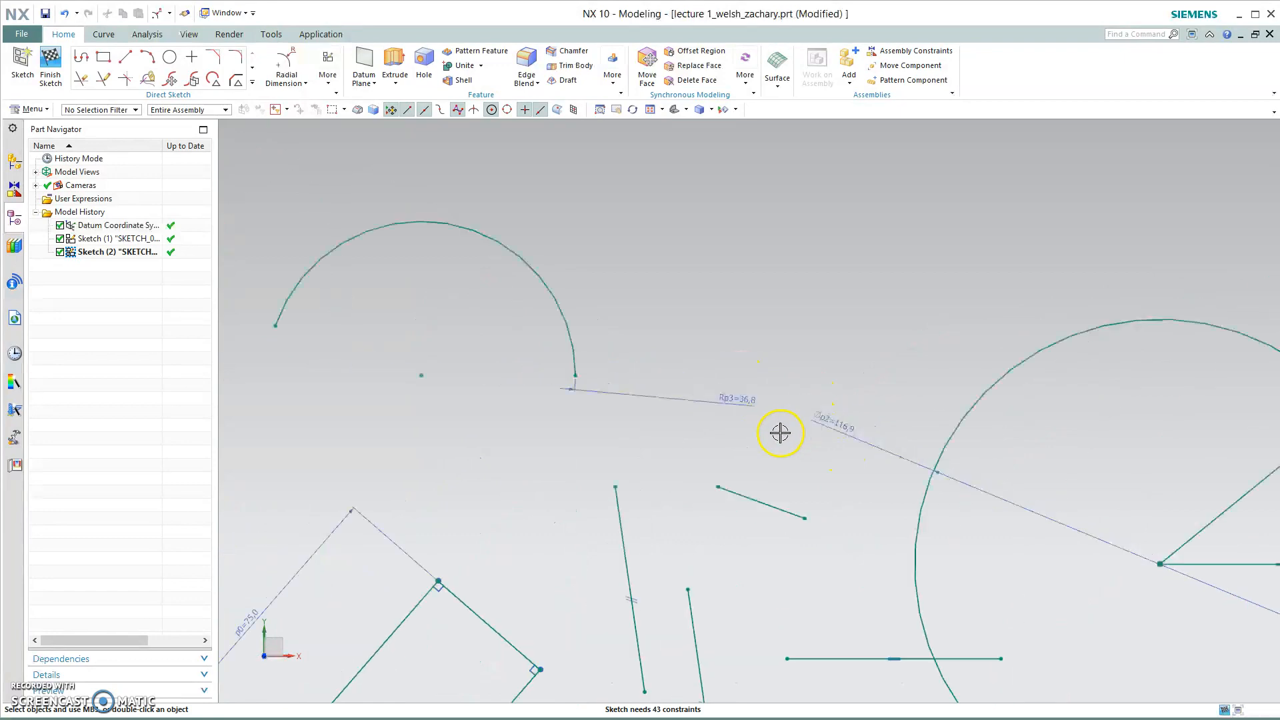
{"action": "left_click_drag", "start_coordinate": [817, 425], "coordinate": [686, 422]}
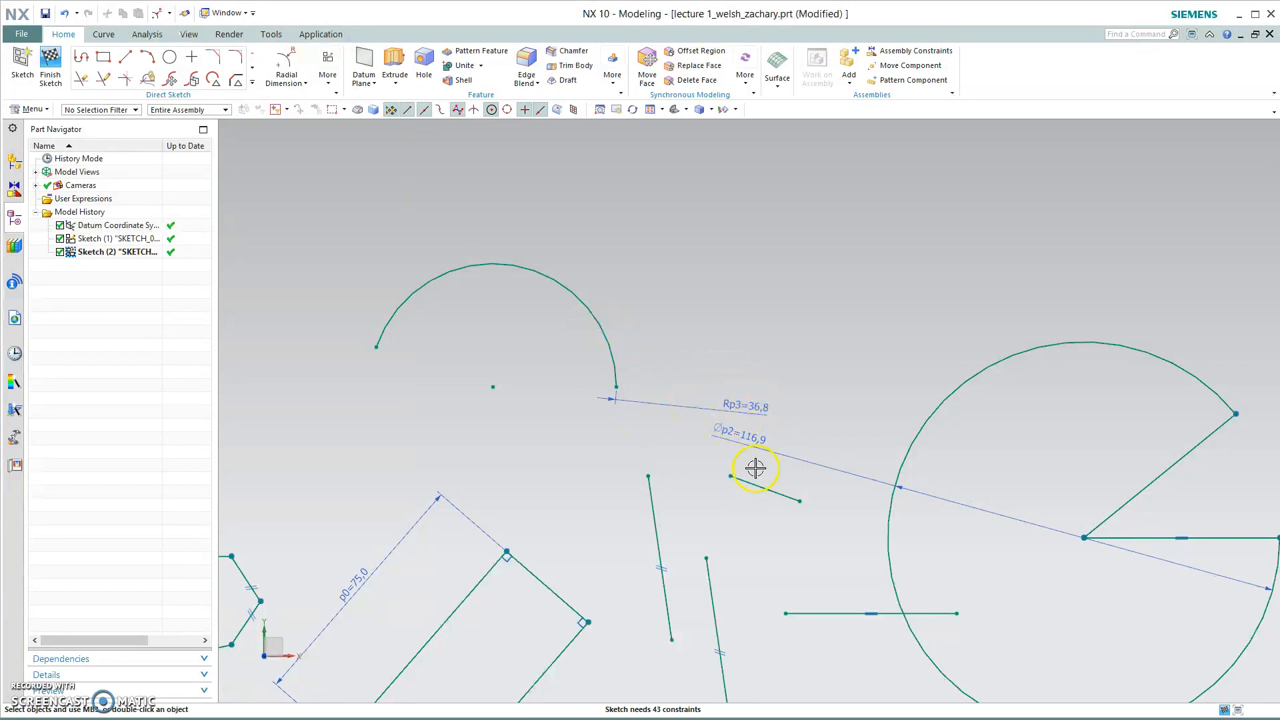
Set the new arc's radius to 40 mm and the large arc's diameter to 115 mm.
{"action": "double_click", "coordinate": [741, 408]}
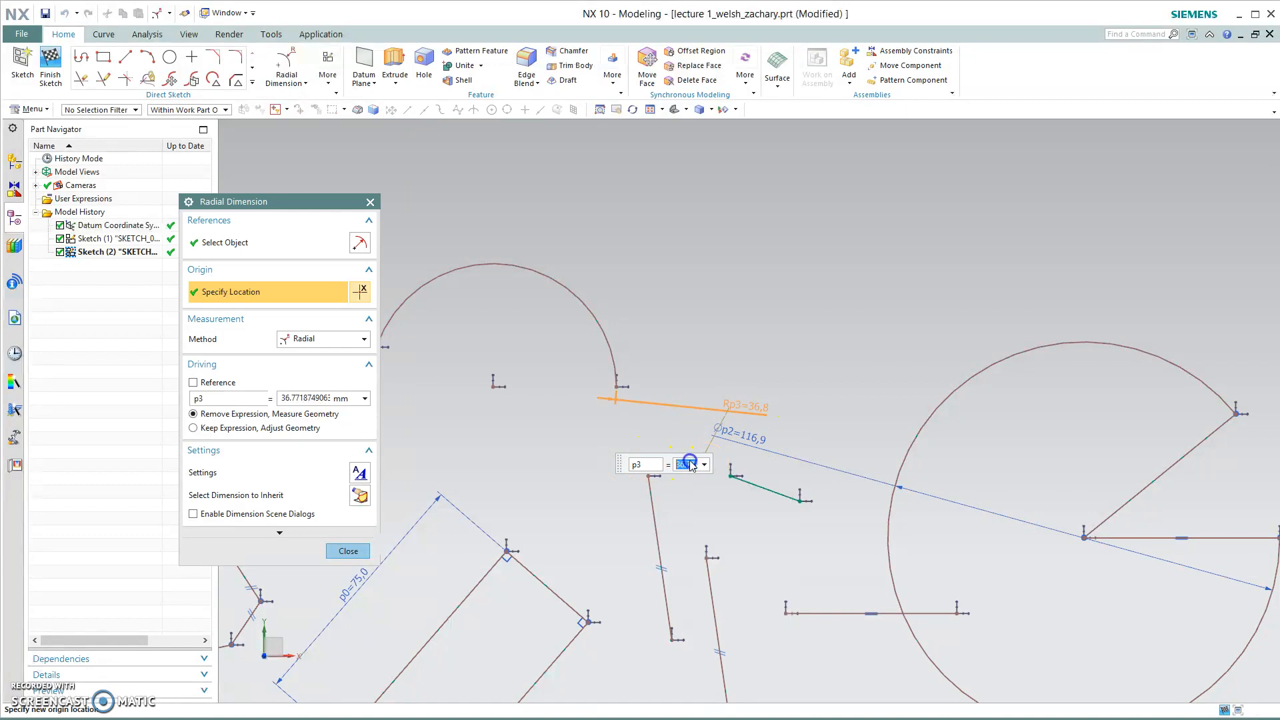
{"action": "type", "text": "40"}
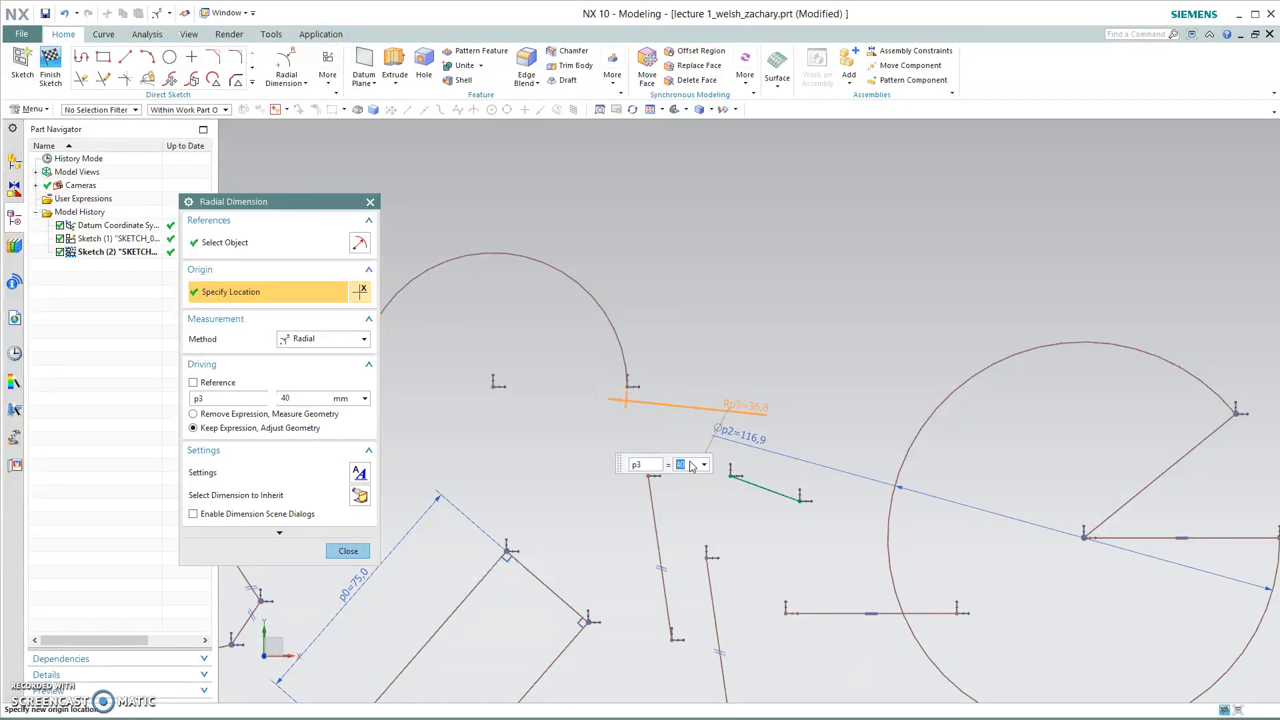
{"action": "key", "text": "Return"}
{"action": "double_click", "coordinate": [742, 434]}
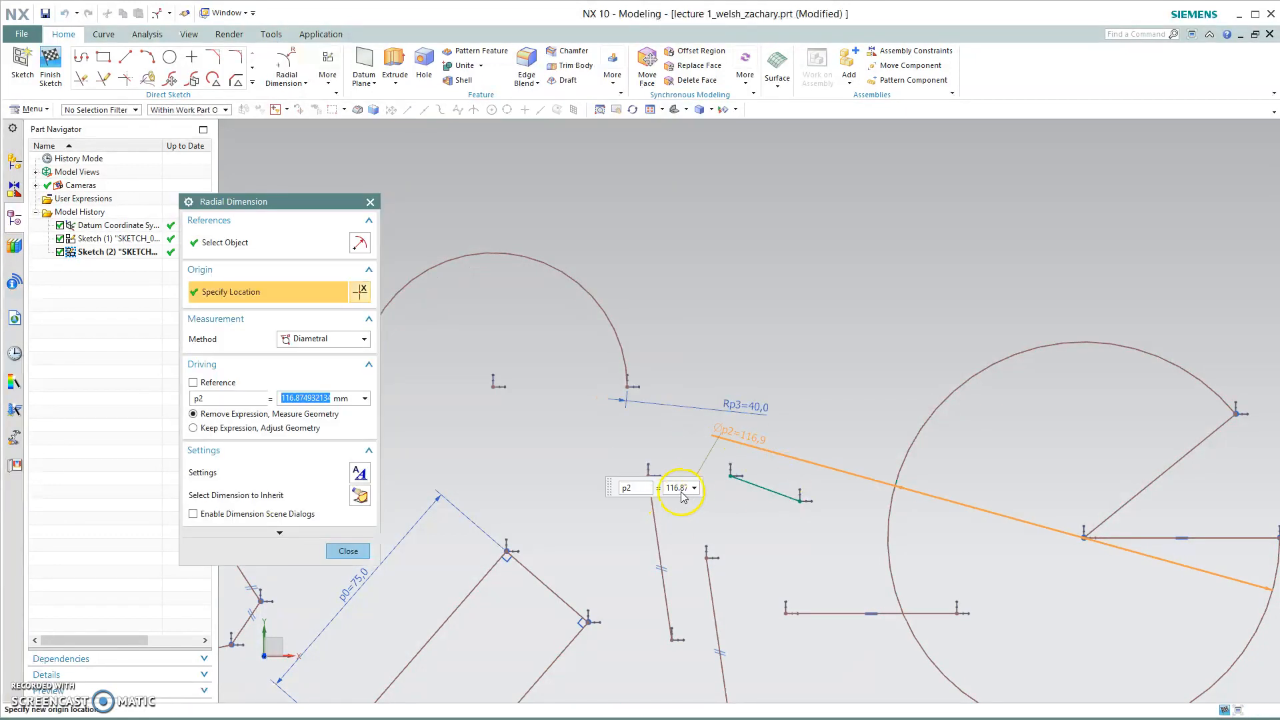
{"action": "type", "text": "115"}
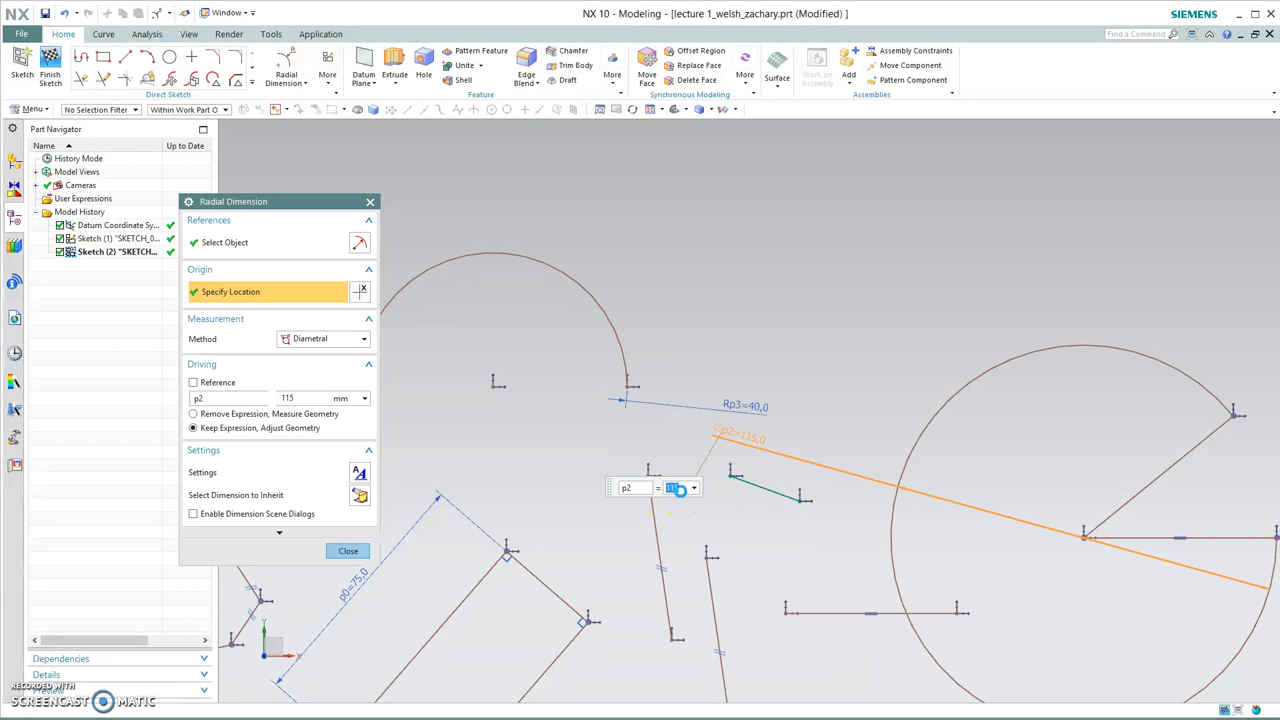
{"action": "key", "text": "Return"}
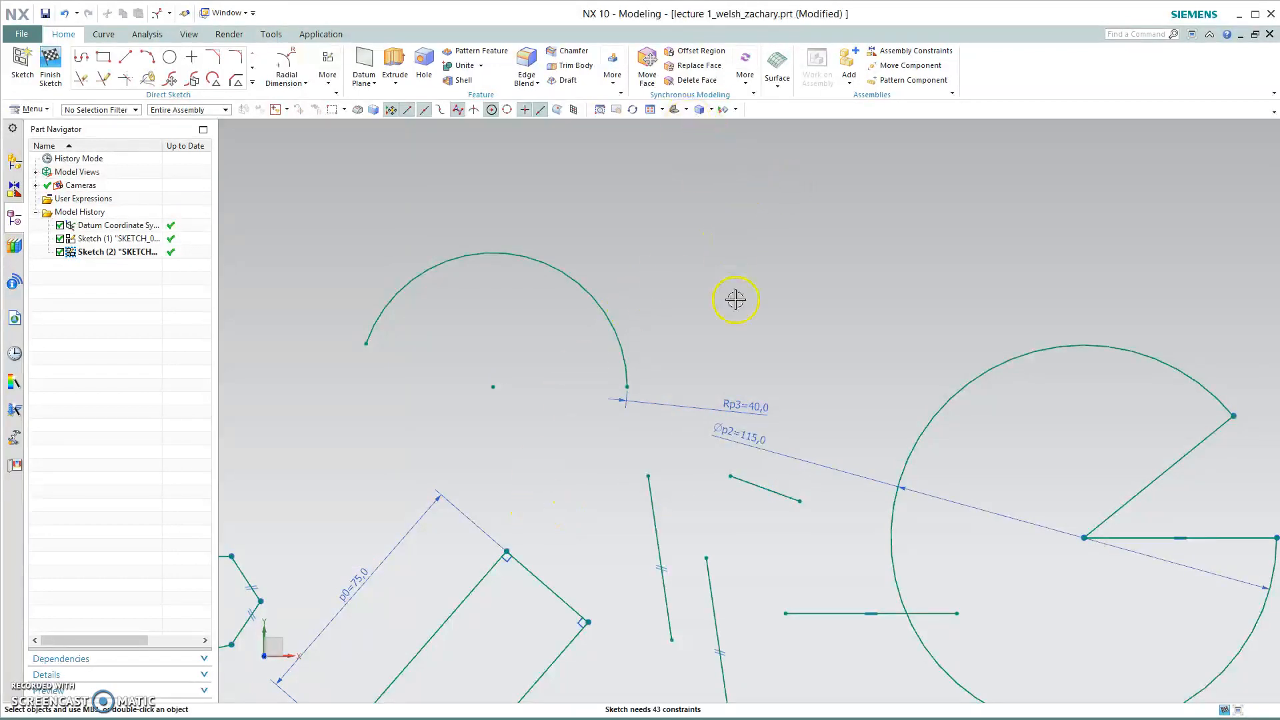
Delete the horizontal line that crosses the large arc.
{"action": "mouse_move", "coordinate": [921, 272]}
{"action": "middle_mouse_down", "text": "shift"}
{"action": "mouse_move", "coordinate": [786, 166]}
{"action": "mouse_move", "coordinate": [675, 152]}
{"action": "middle_mouse_up", "text": "shift"}
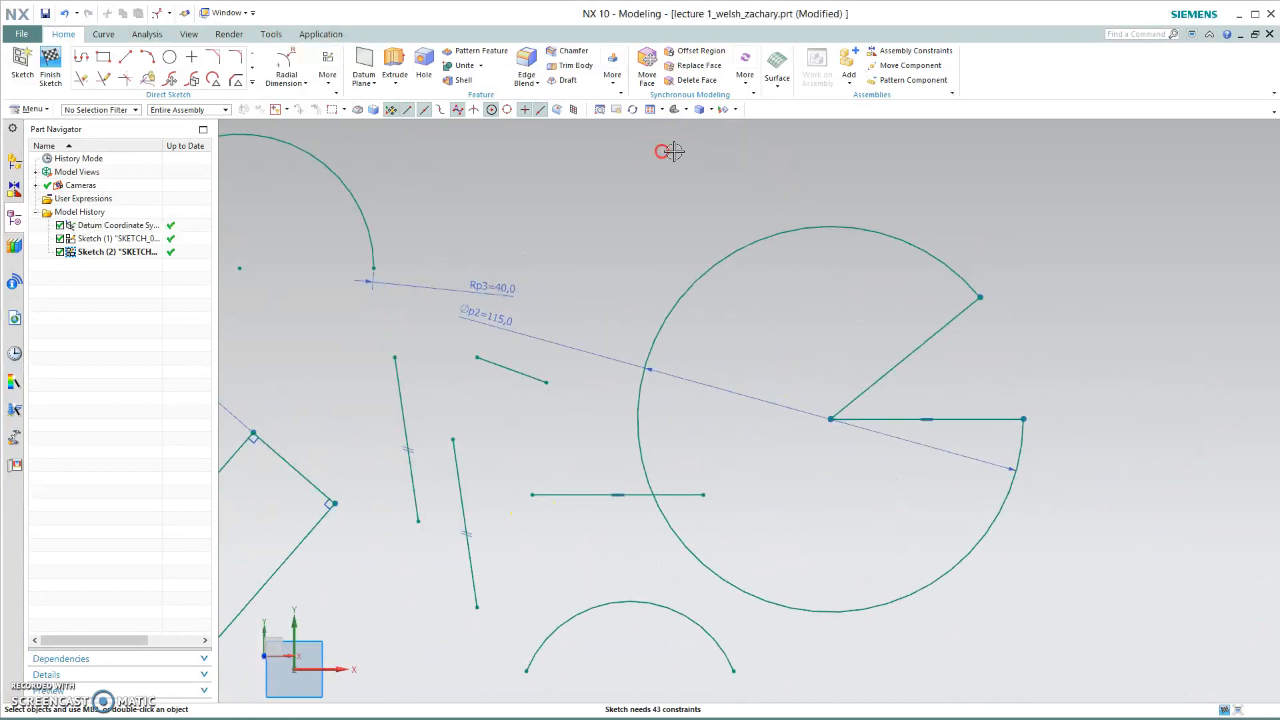
{"action": "right_click", "coordinate": [607, 493]}
{"action": "left_click", "coordinate": [629, 419]}
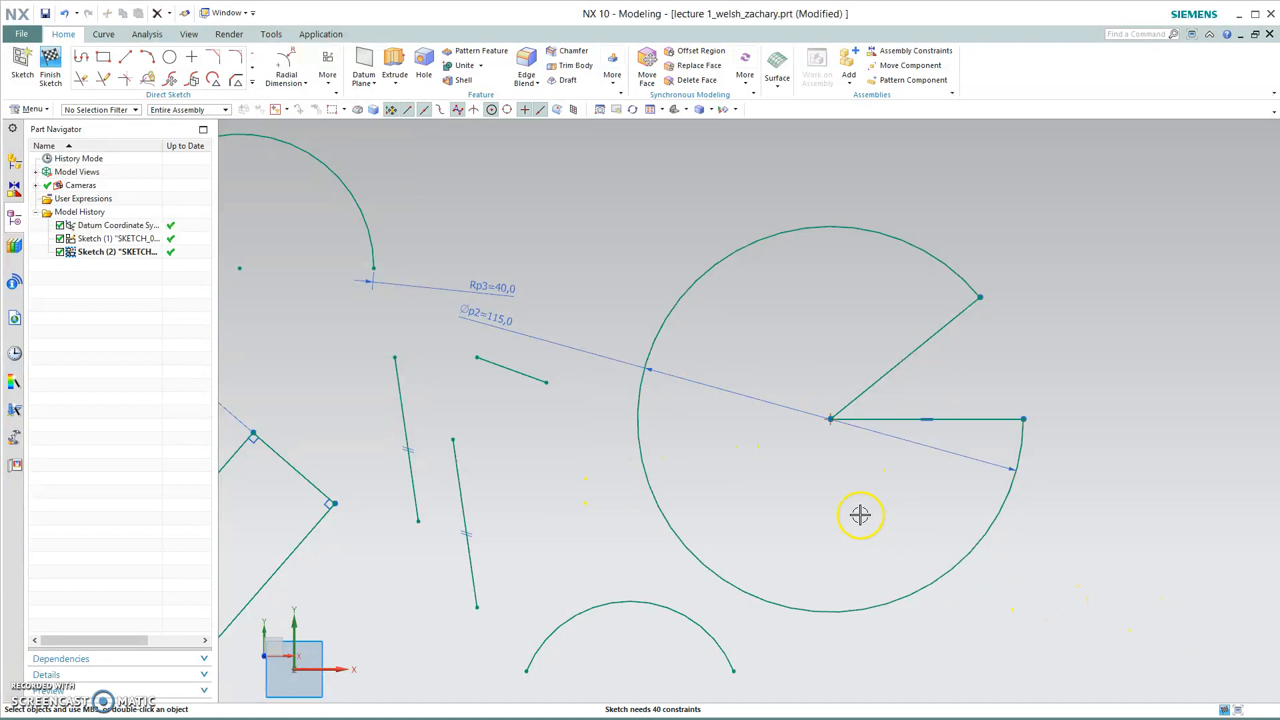
Extrude the sketch's closed profiles from a start distance of -200 mm to an end distance of 50 mm.
{"action": "key", "text": "x"}
{"action": "left_click", "coordinate": [652, 490]}
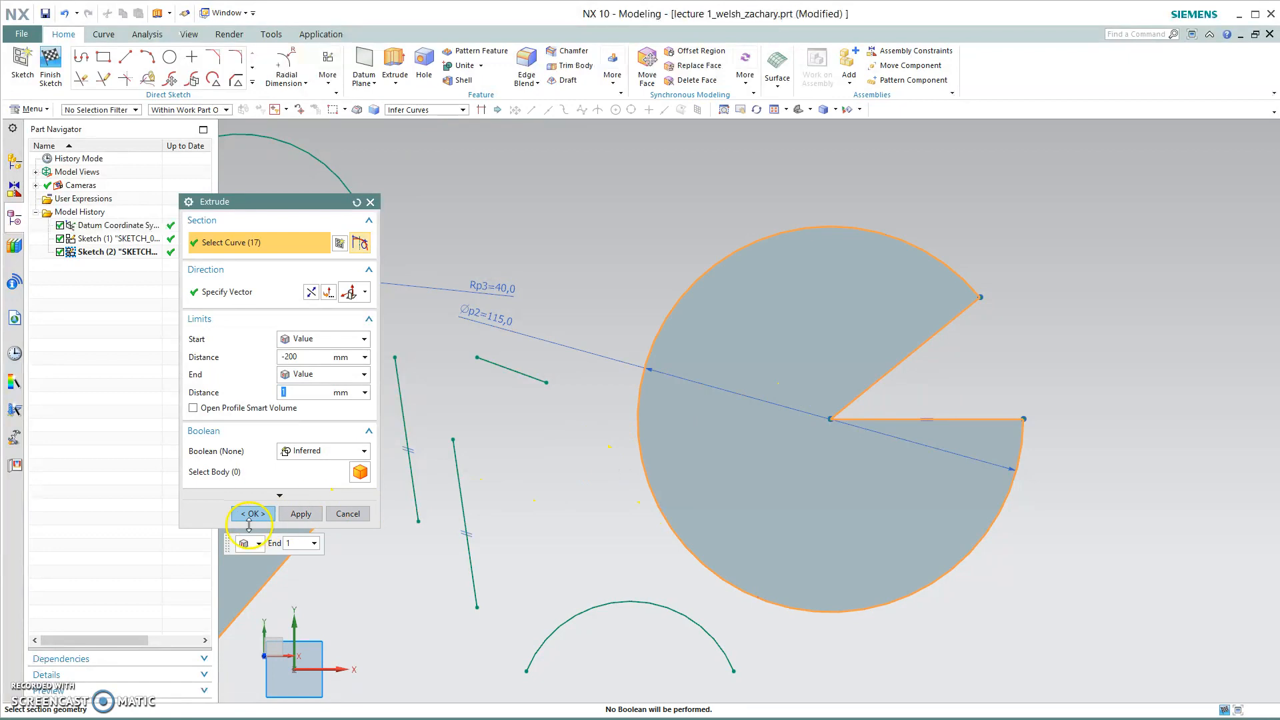
{"action": "mouse_move", "coordinate": [508, 520]}
{"action": "middle_mouse_down", "text": "shift"}
{"action": "mouse_move", "coordinate": [669, 448]}
{"action": "mouse_move", "coordinate": [485, 480]}
{"action": "middle_mouse_up", "text": "shift"}
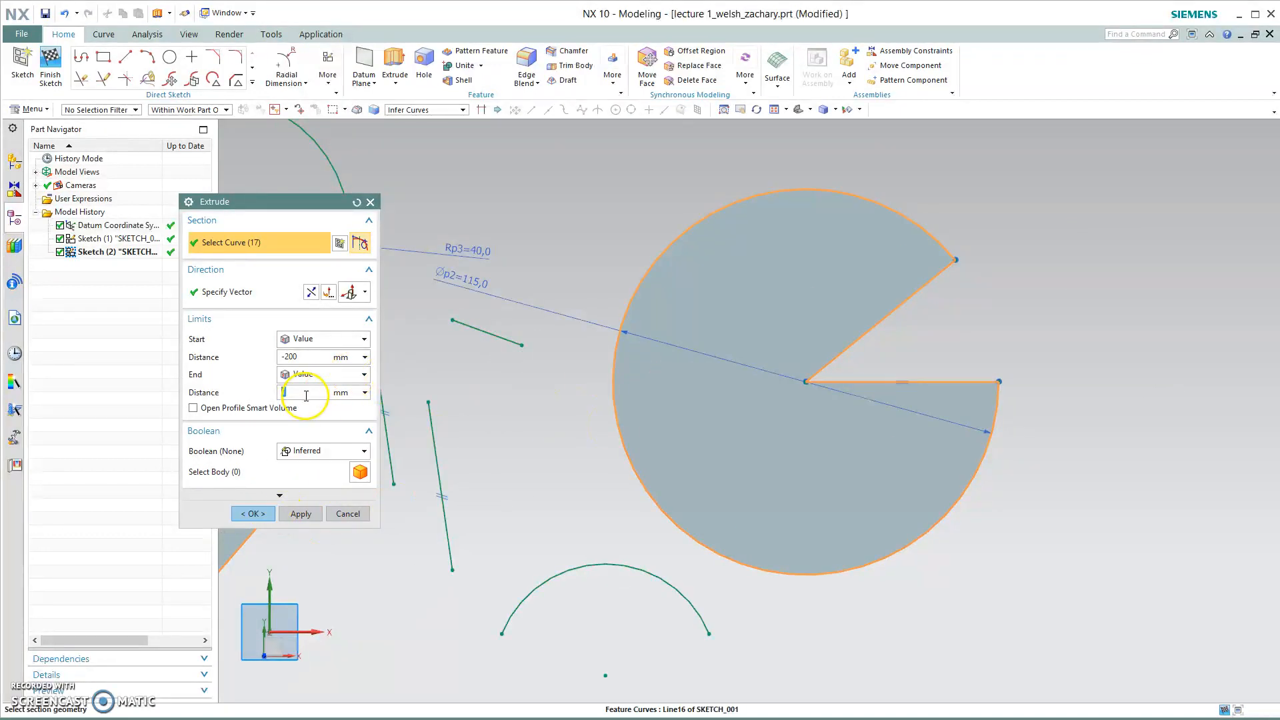
{"action": "left_click", "coordinate": [169, 566]}
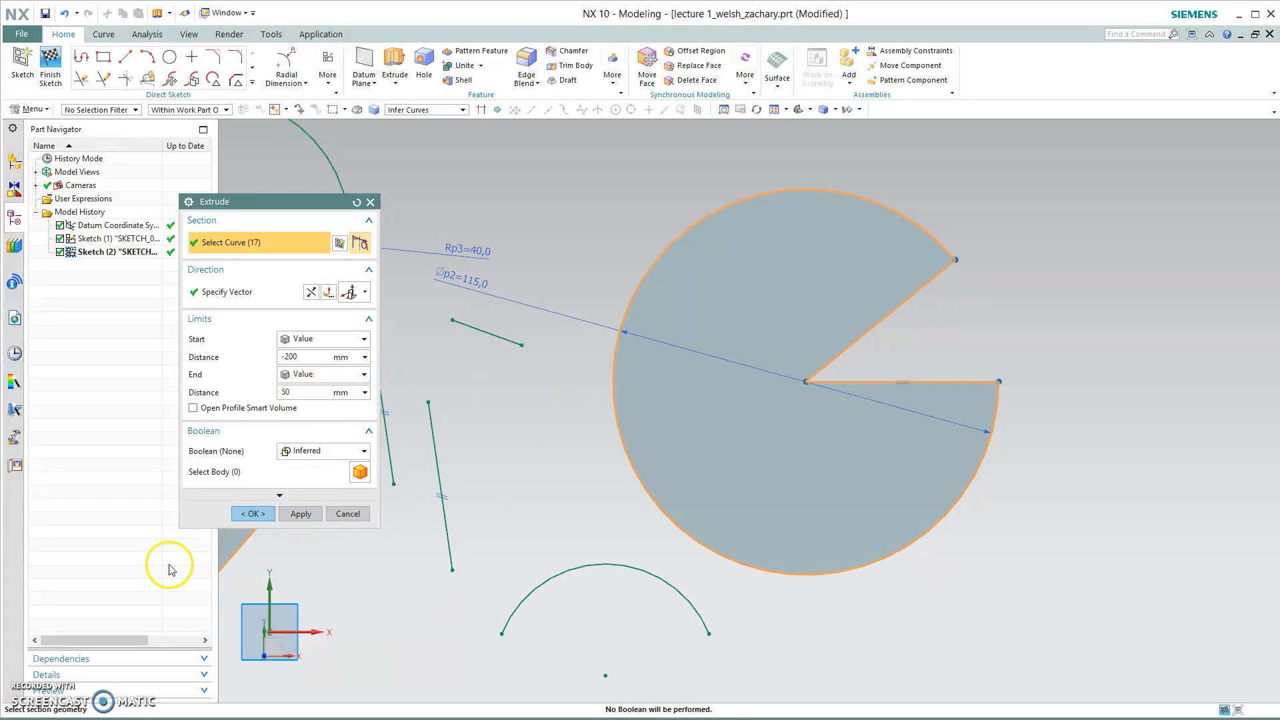
{"action": "left_click", "coordinate": [249, 518]}
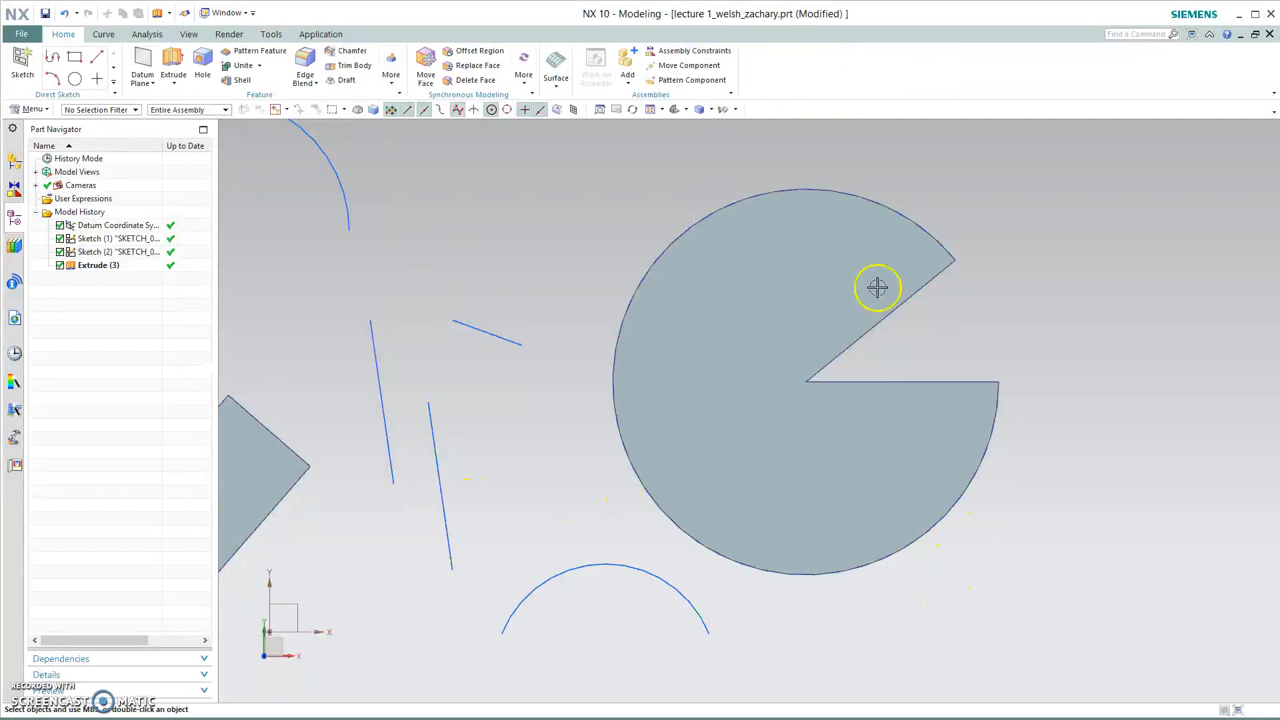
Examine the extruded bodies from several rotated angles and standard view orientations, finishing in the top view with all objects fitted.
{"action": "mouse_move", "coordinate": [981, 586]}
{"action": "middle_mouse_down"}
{"action": "mouse_move", "coordinate": [994, 557]}
{"action": "mouse_move", "coordinate": [963, 600]}
{"action": "mouse_move", "coordinate": [979, 585]}
{"action": "middle_mouse_up"}
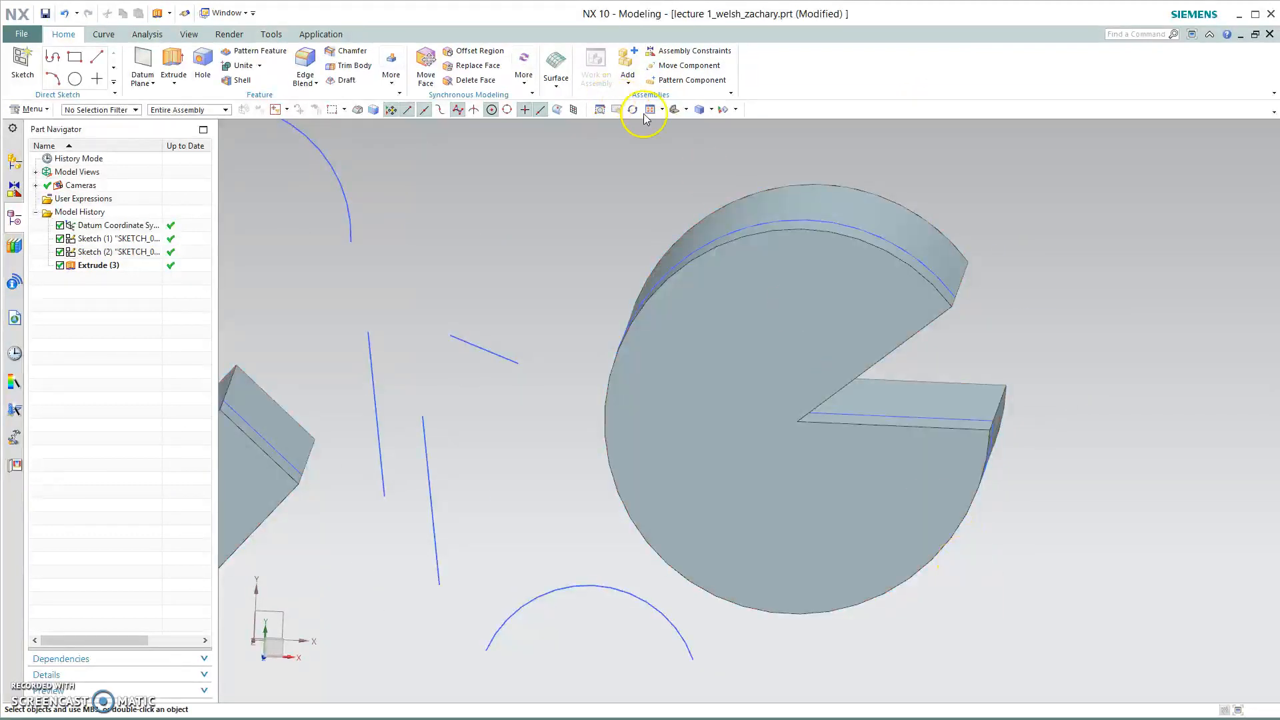
{"action": "left_click", "coordinate": [679, 112]}
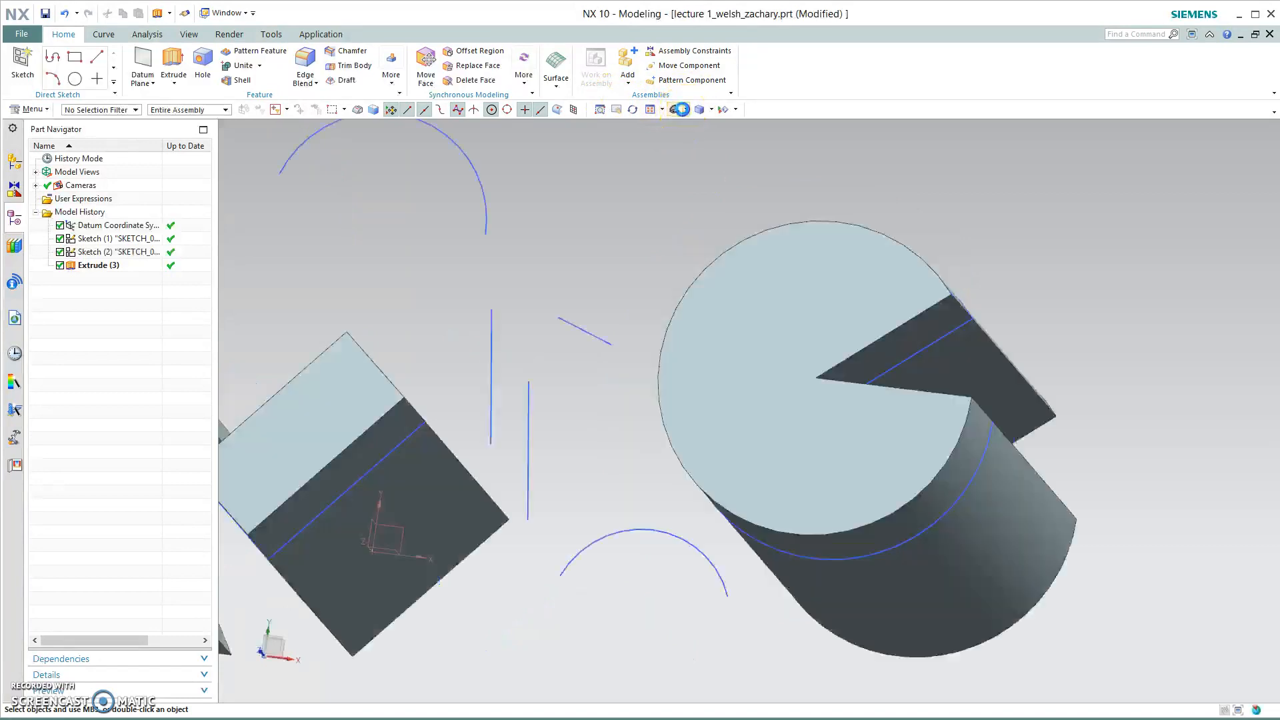
{"action": "left_click", "coordinate": [686, 111]}
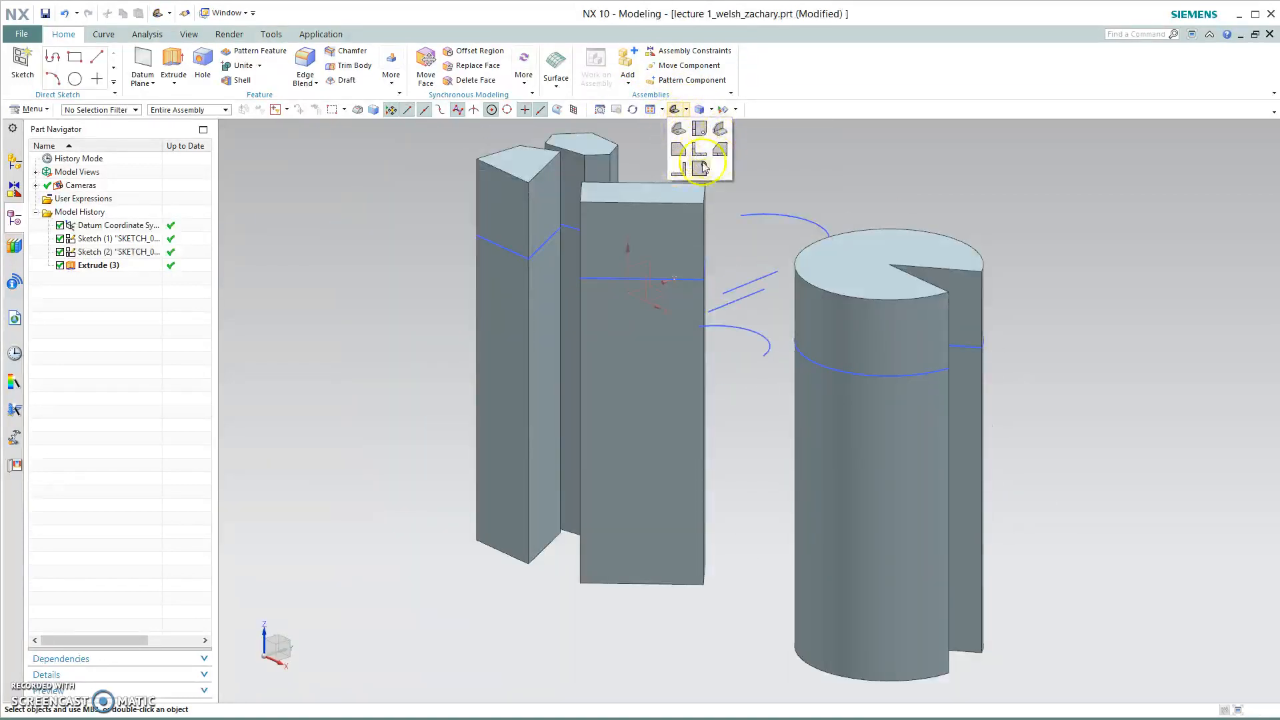
{"action": "left_click", "coordinate": [686, 109]}
{"action": "left_click", "coordinate": [785, 205]}
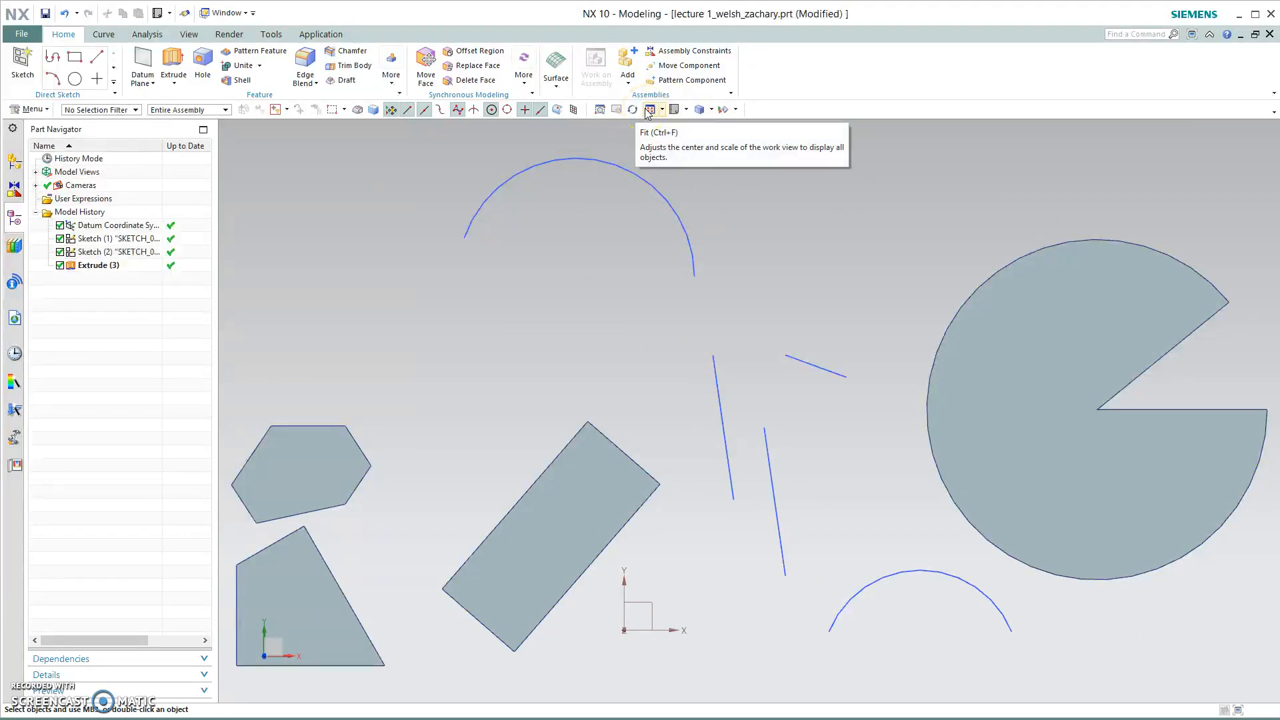
{"action": "middle_click_drag", "start_coordinate": [848, 242], "coordinate": [872, 280]}
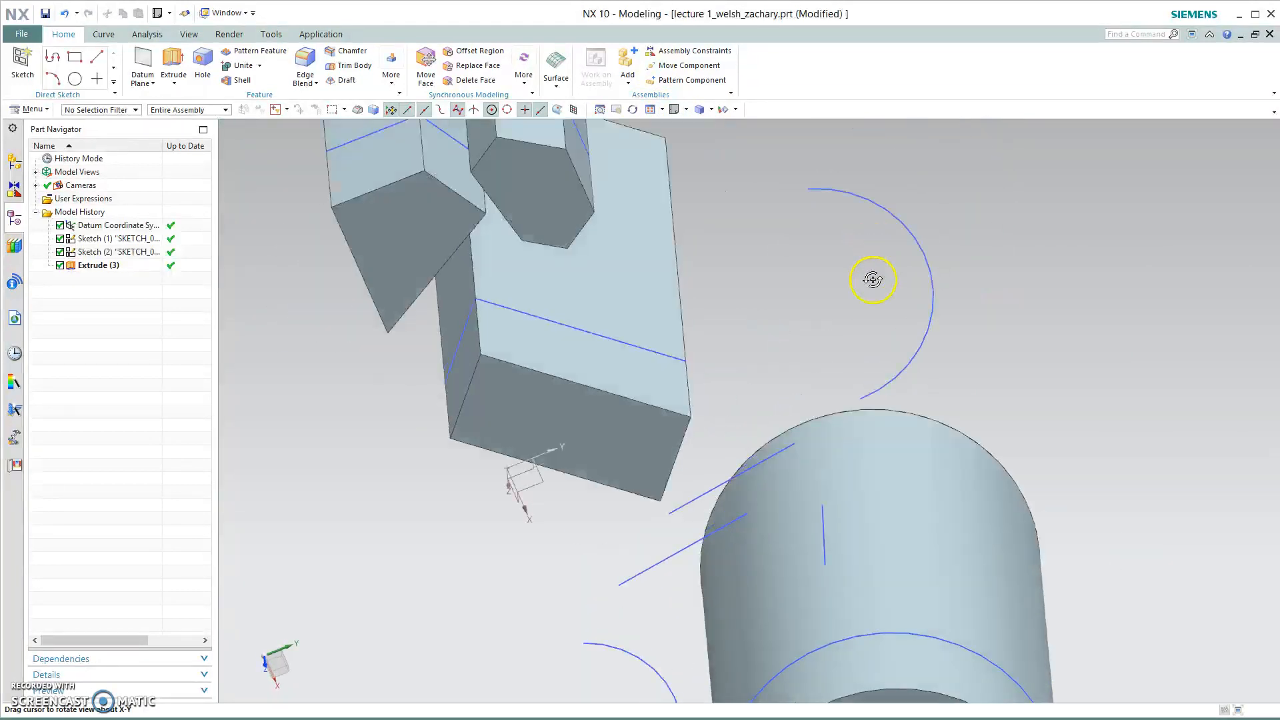
{"action": "left_click", "coordinate": [675, 109]}
{"action": "middle_click_drag", "start_coordinate": [814, 226], "coordinate": [624, 510], "text": "shift"}
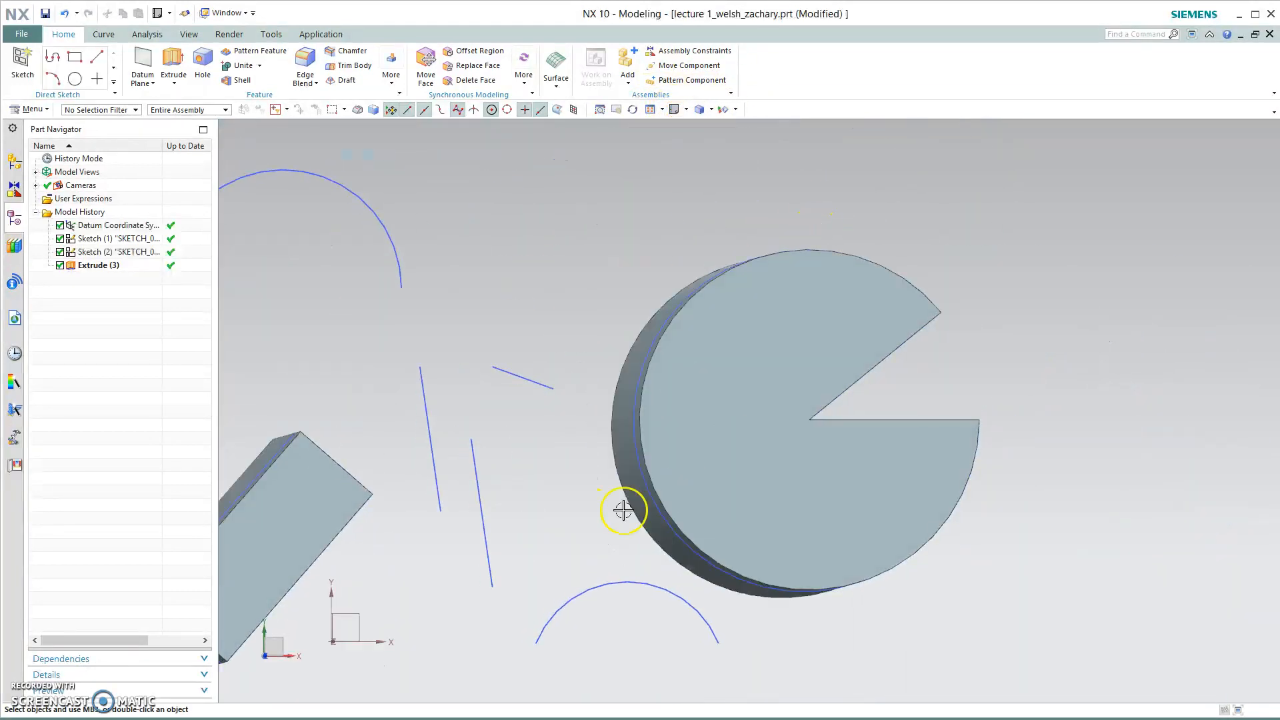
{"action": "left_click", "coordinate": [674, 109]}
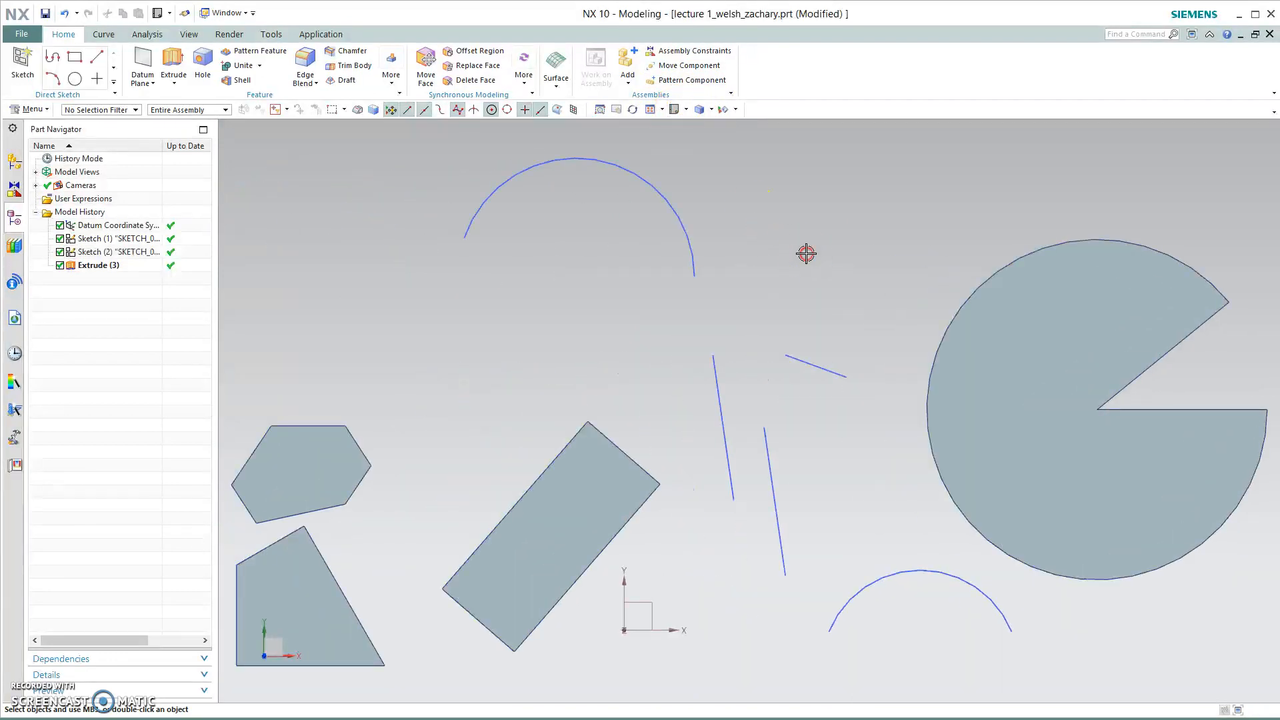
{"action": "middle_click_drag", "start_coordinate": [806, 254], "coordinate": [561, 452], "text": "shift"}
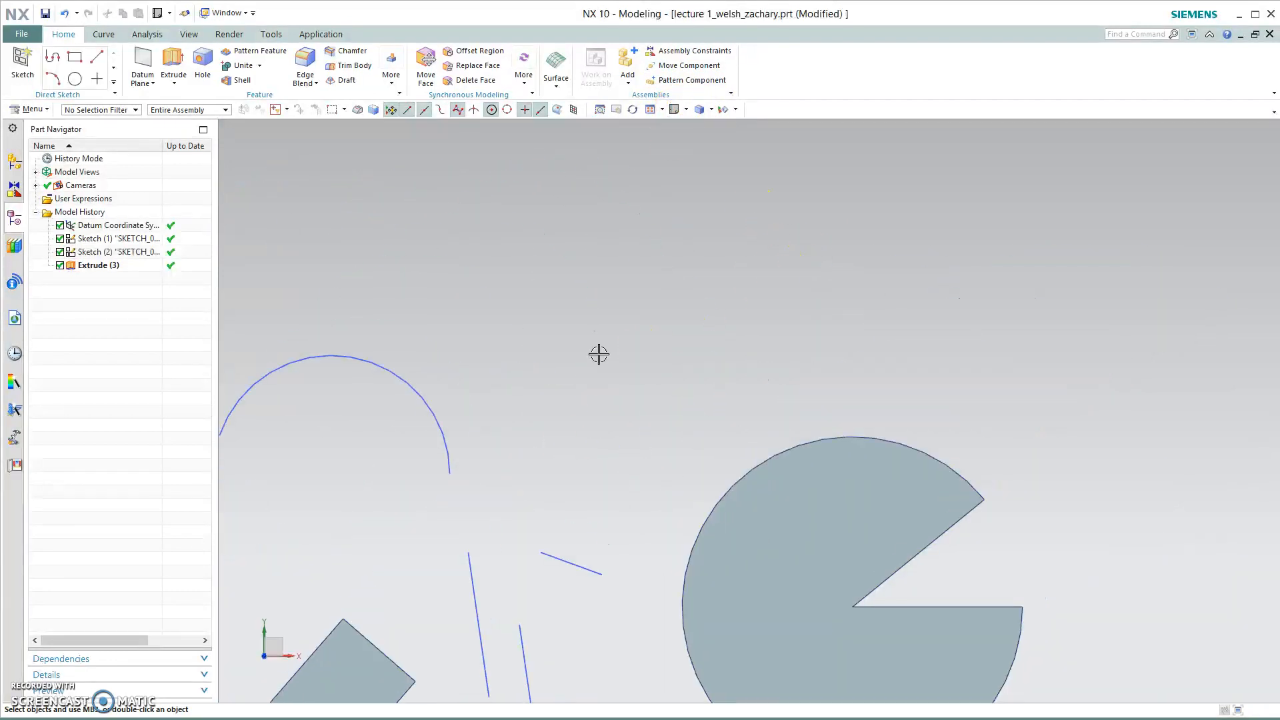
{"action": "left_click", "coordinate": [649, 110]}
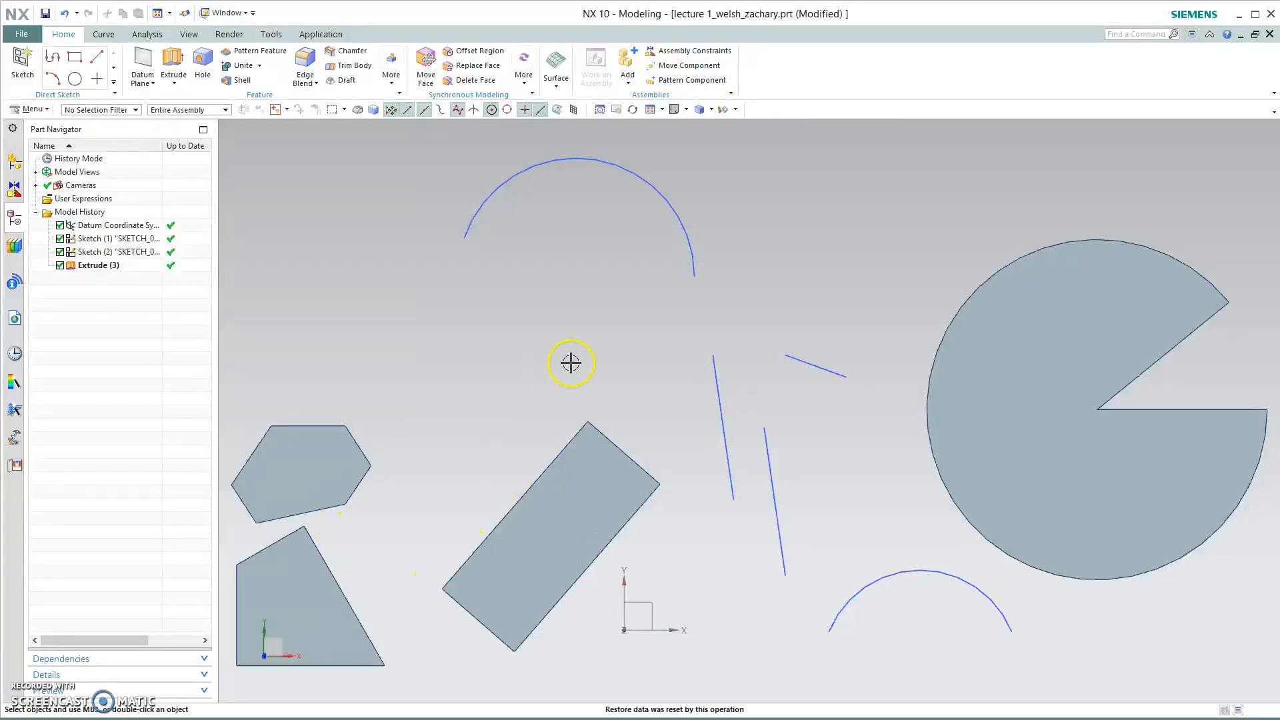
Compare the wireframe and Shaded display styles on the extruded bodies, finishing with Shaded with Edges.
{"action": "left_click", "coordinate": [712, 110]}
{"action": "left_click", "coordinate": [720, 163]}
{"action": "left_click", "coordinate": [711, 109]}
{"action": "left_click", "coordinate": [725, 141]}
{"action": "left_click", "coordinate": [711, 110]}
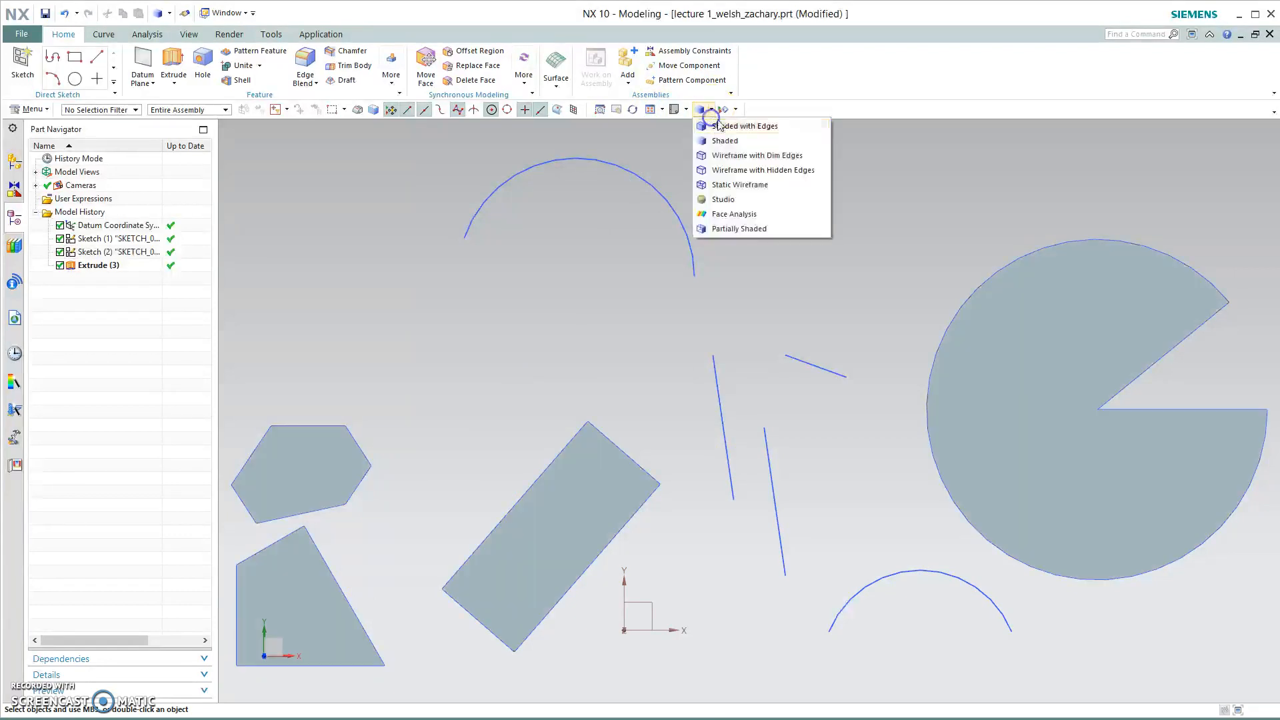
{"action": "left_click", "coordinate": [718, 125]}
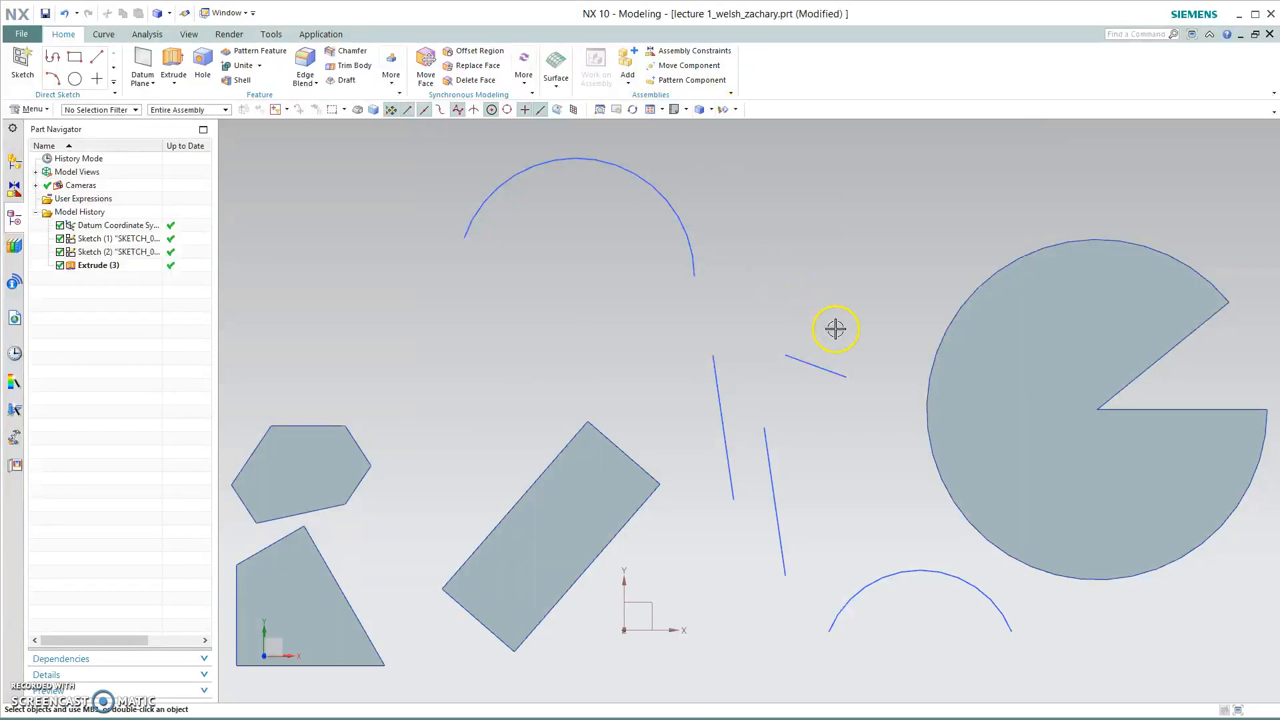